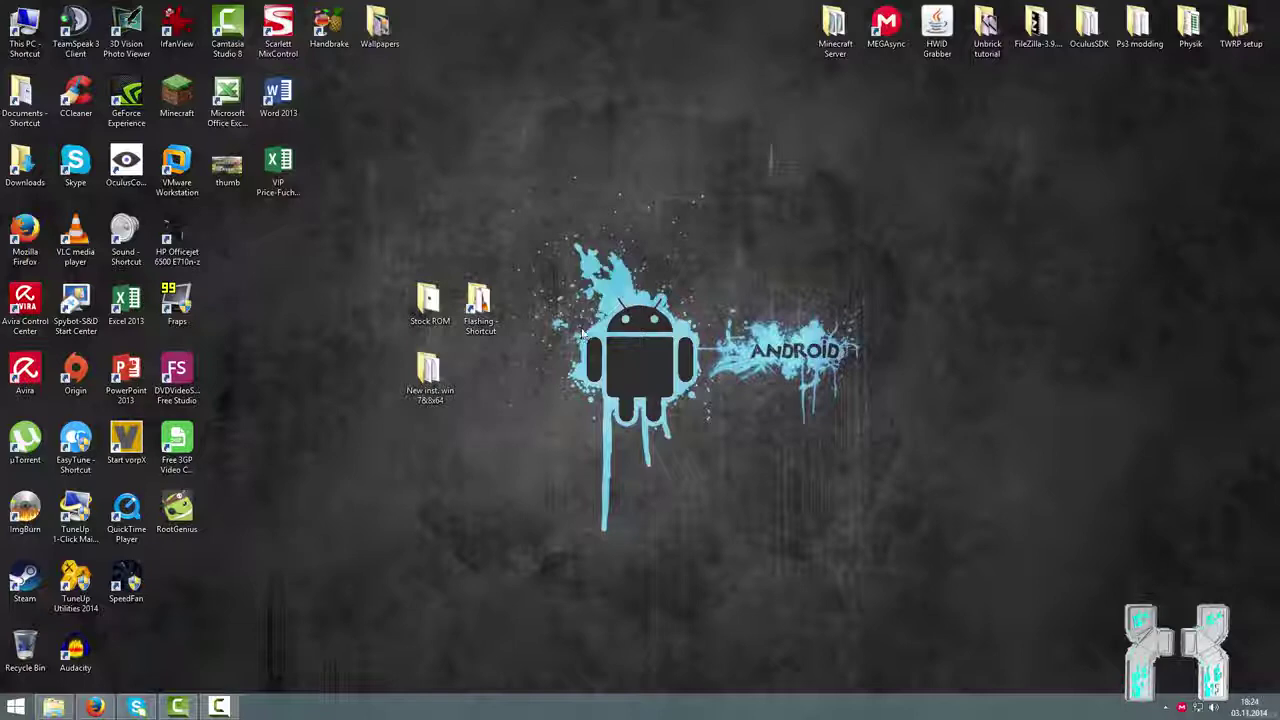
Step: Open the MTKDownloads folder through the Flashing shortcut on the desktop and move its window higher up the screen
double_click(479, 300)
left_click(480, 369)
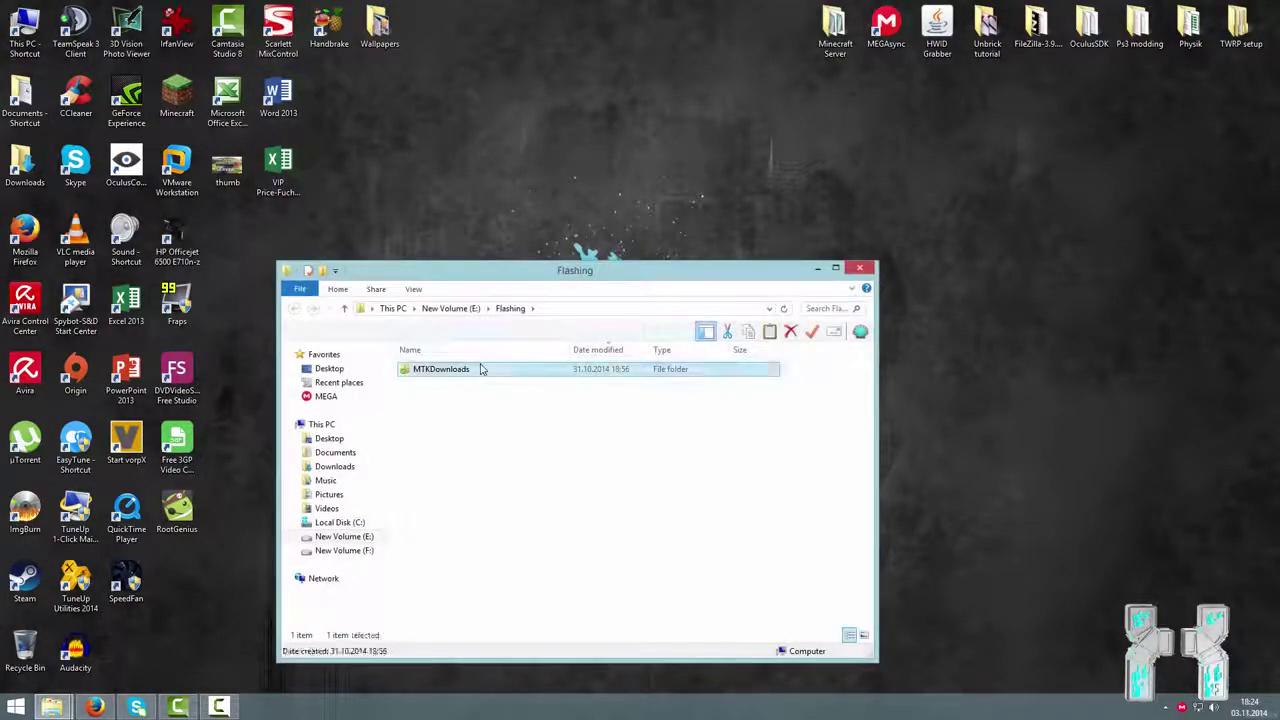
double_click(480, 369)
left_click_drag(480, 263, 482, 152)
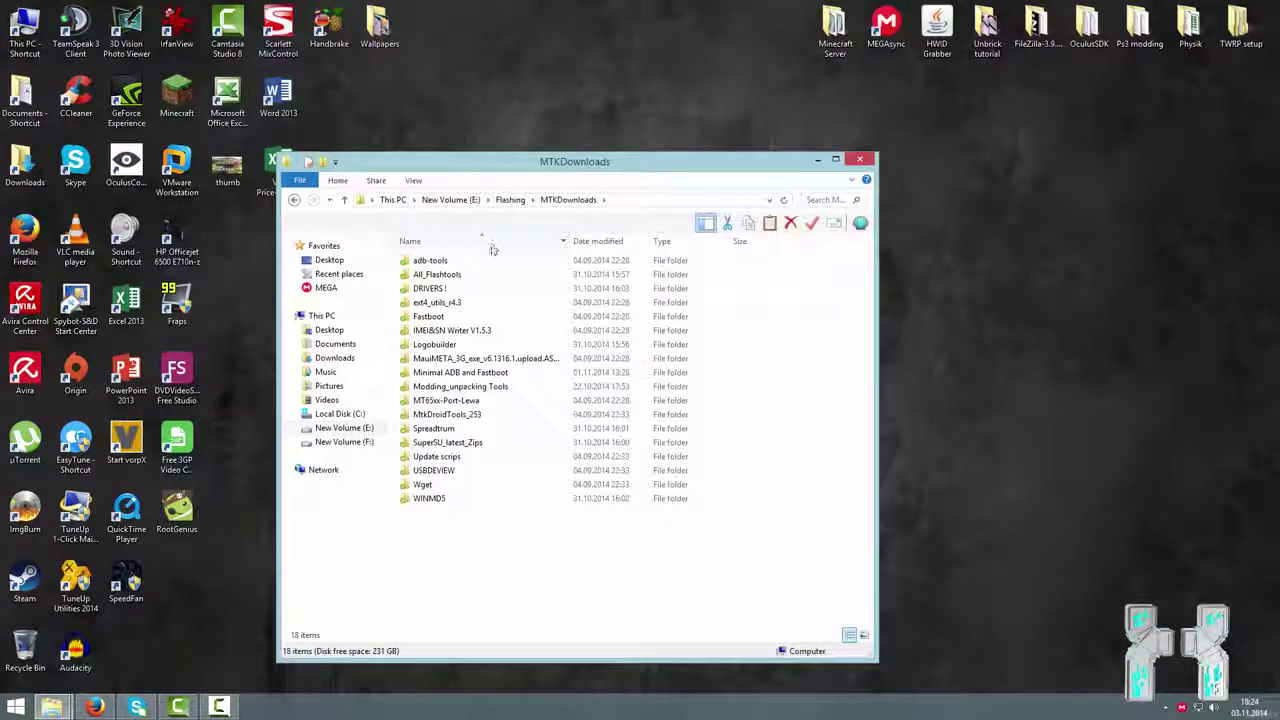
Step: Look through the flash tool versions in the All_Flashtools folder and select SP_Flash_Tool_v5.1352.01
double_click(440, 278)
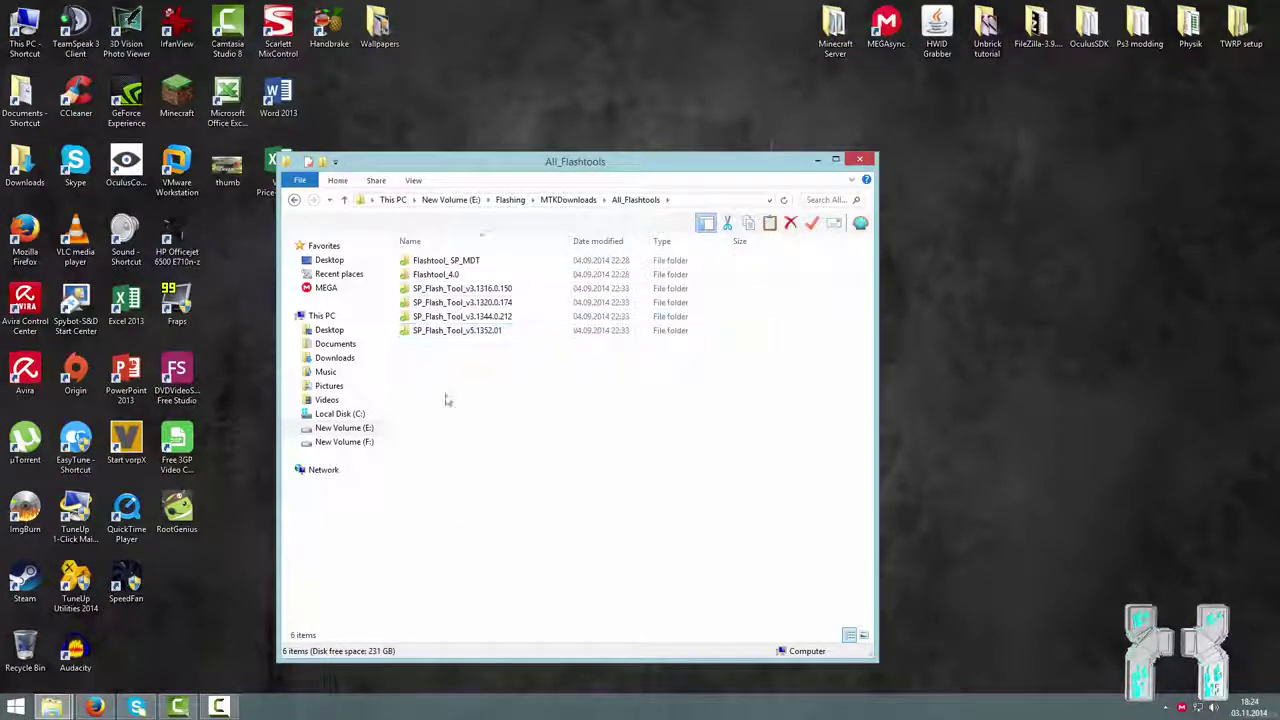
left_click_drag(652, 455, 486, 368)
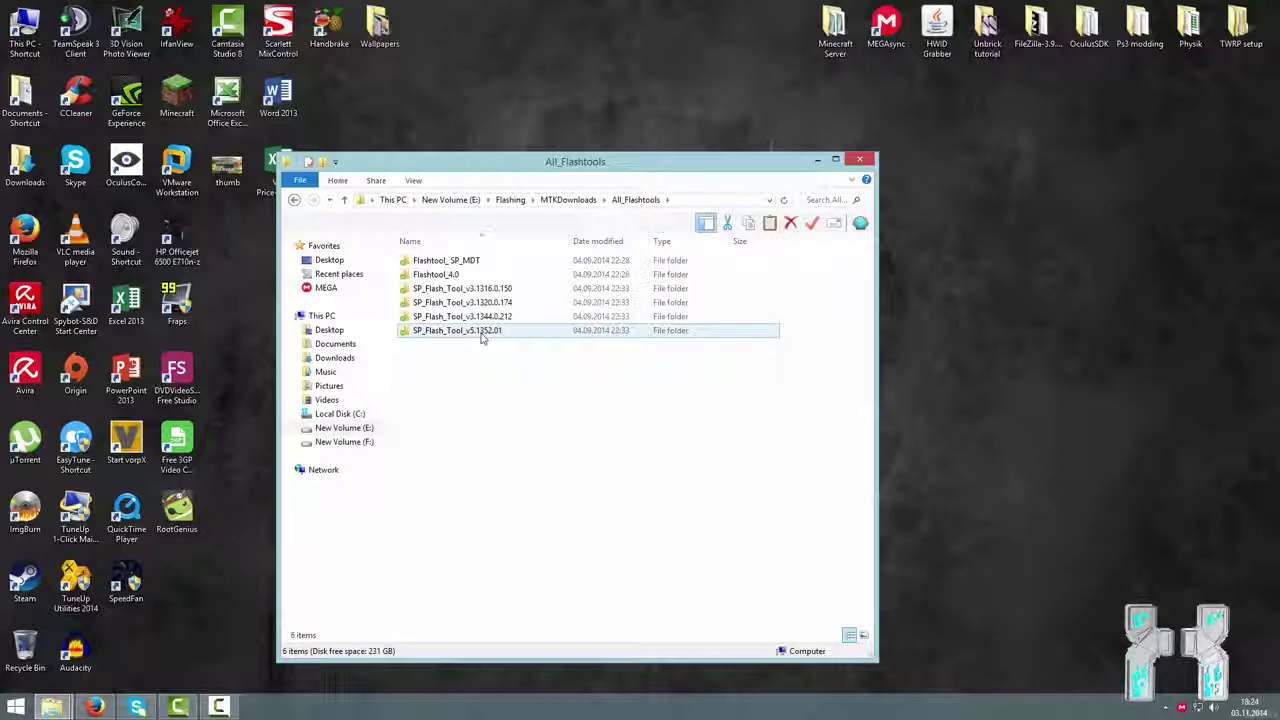
left_click(486, 336)
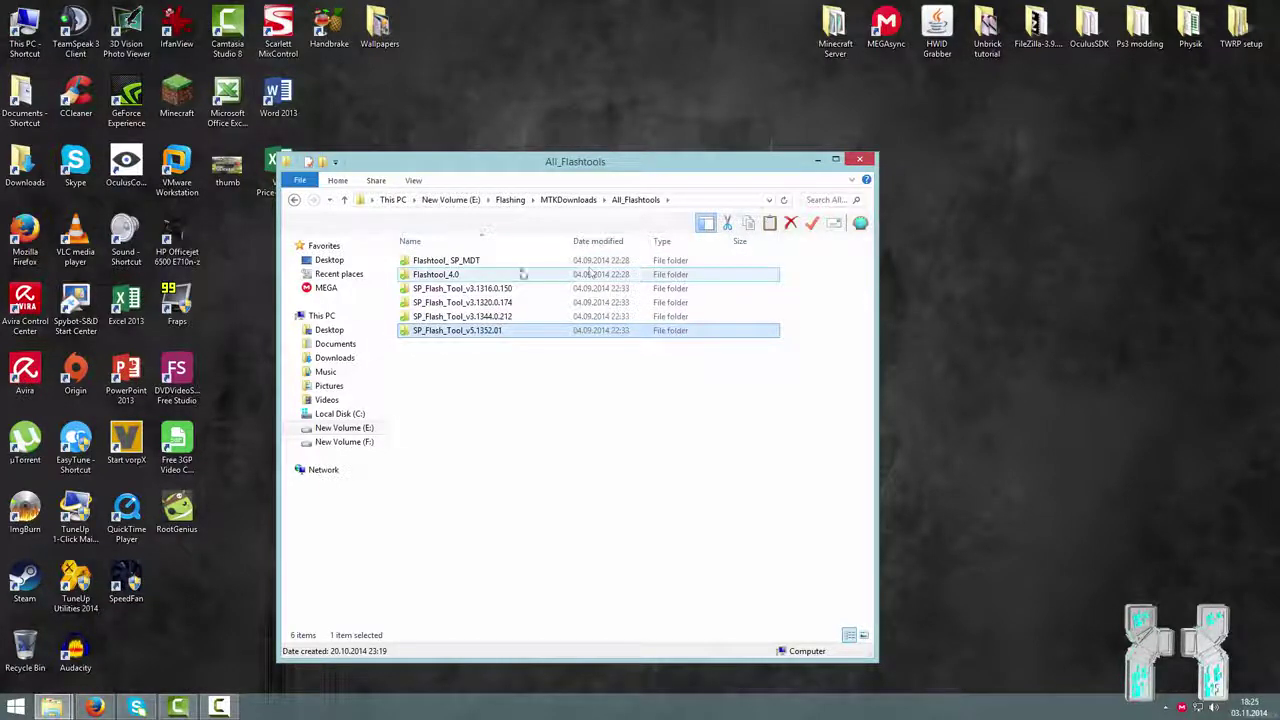
Step: Go back to MTKDownloads and open DRIVERS !, All MTK USB Driver 2014, and its All MTK Drivers folder
left_click(294, 199)
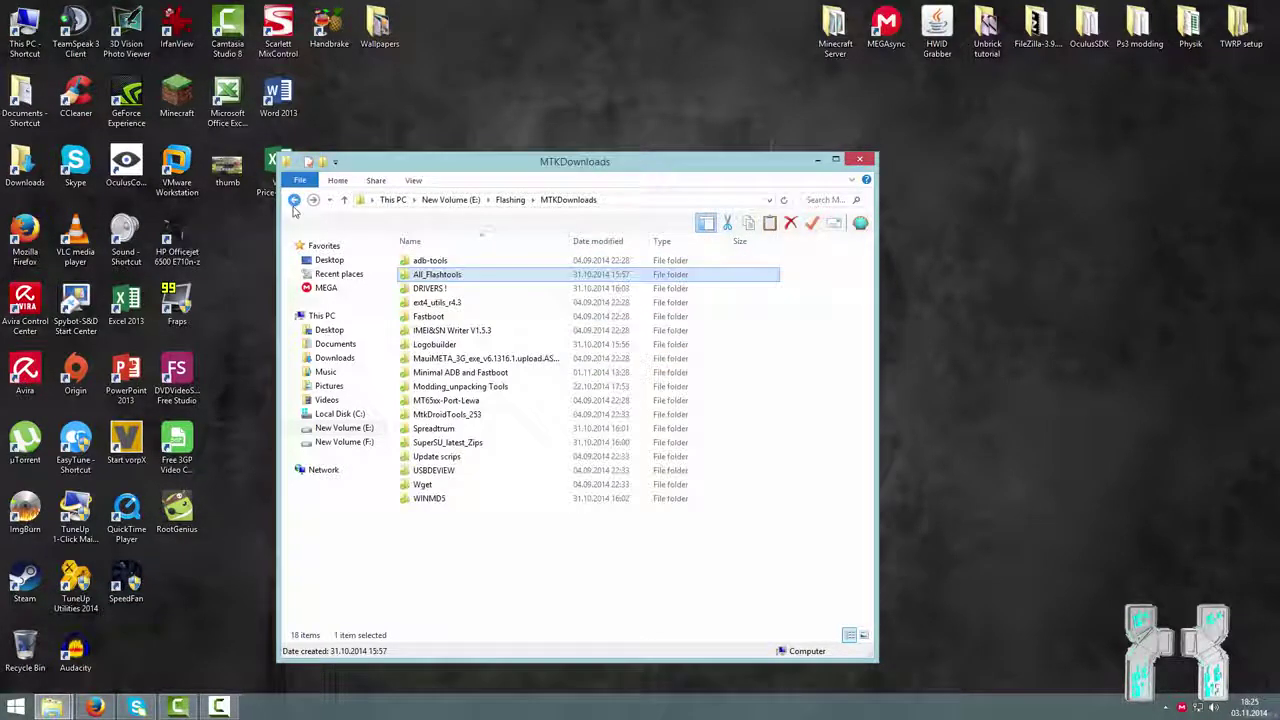
double_click(472, 293)
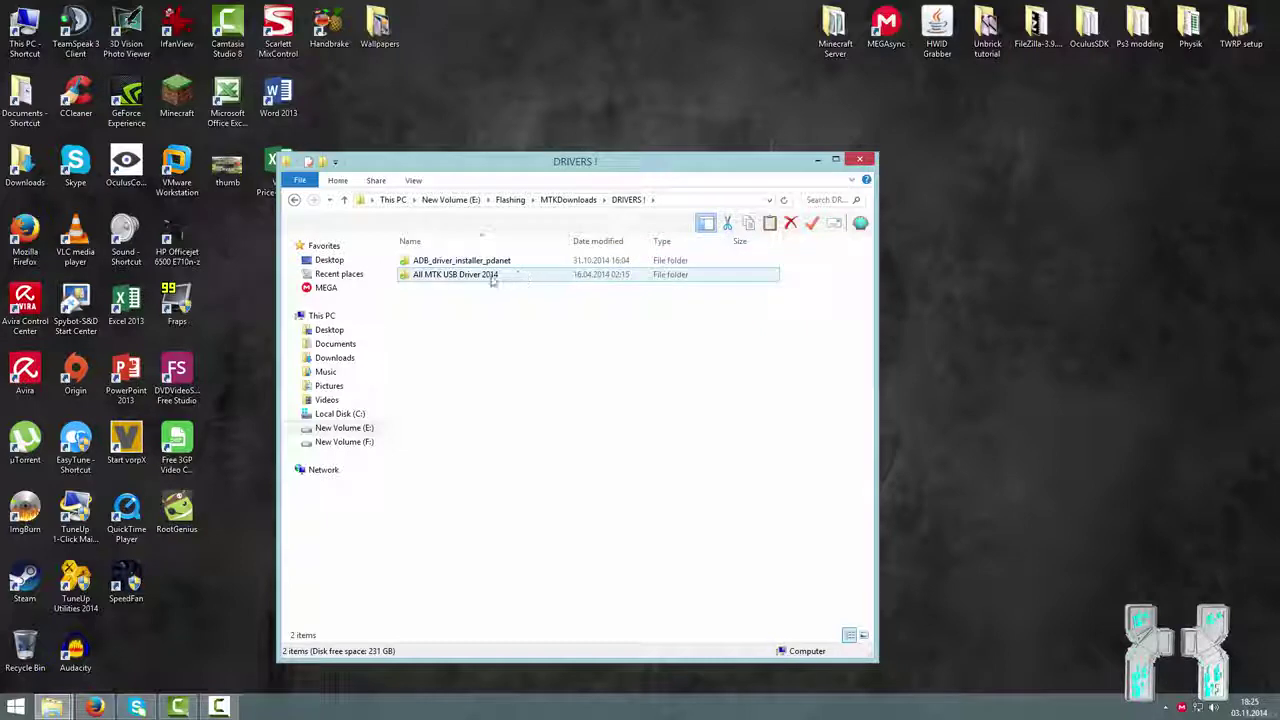
double_click(455, 277)
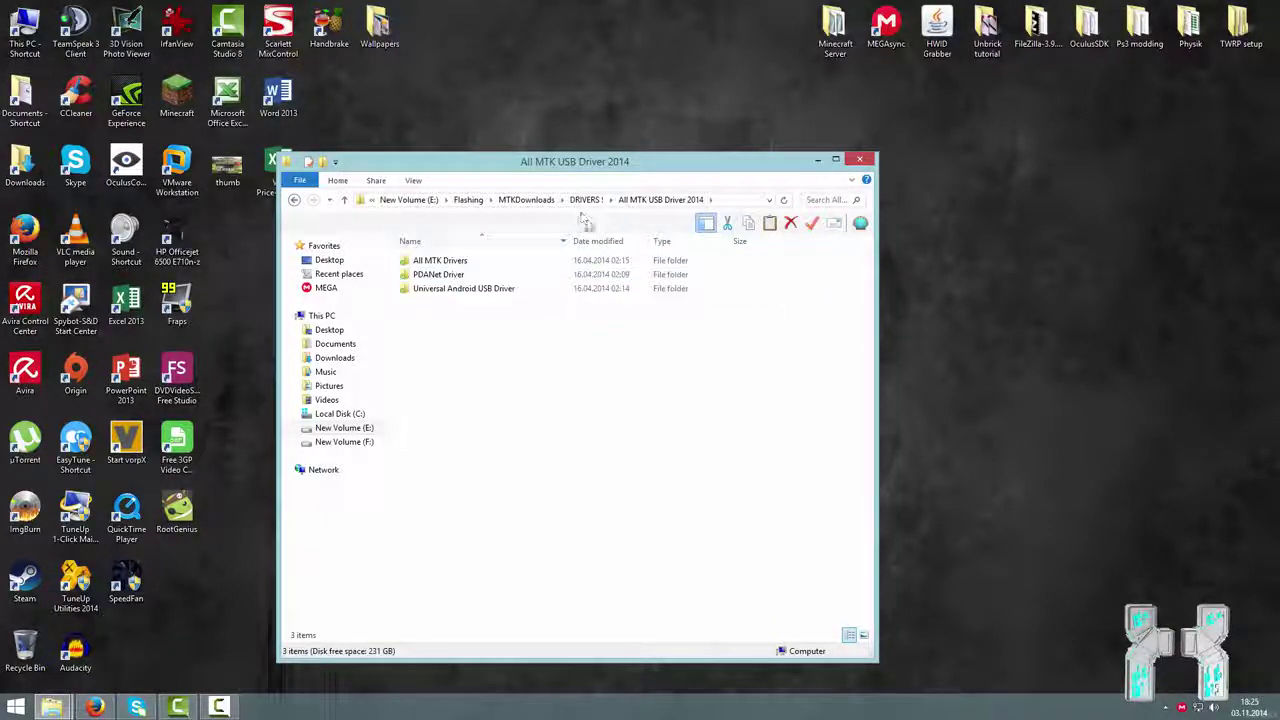
double_click(446, 263)
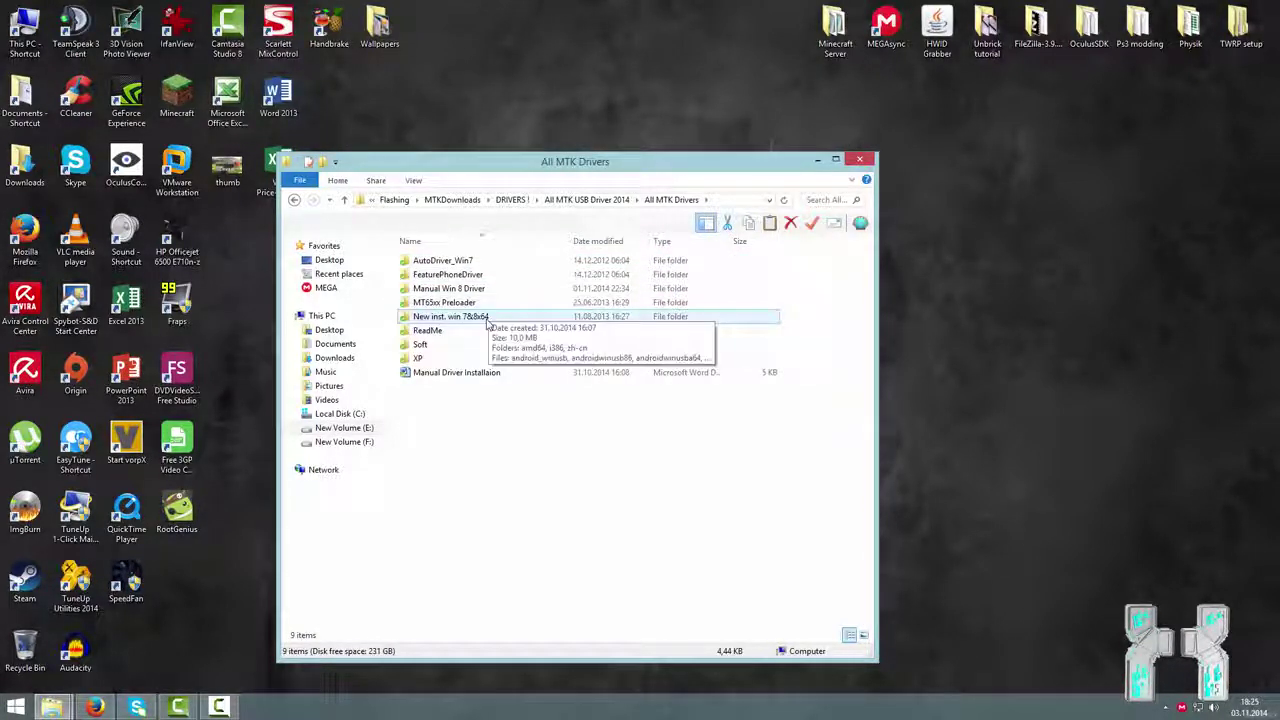
Step: Copy the "New inst. win 7&8x64" driver folder to the desktop, replacing the files that already exist there
left_click(433, 305)
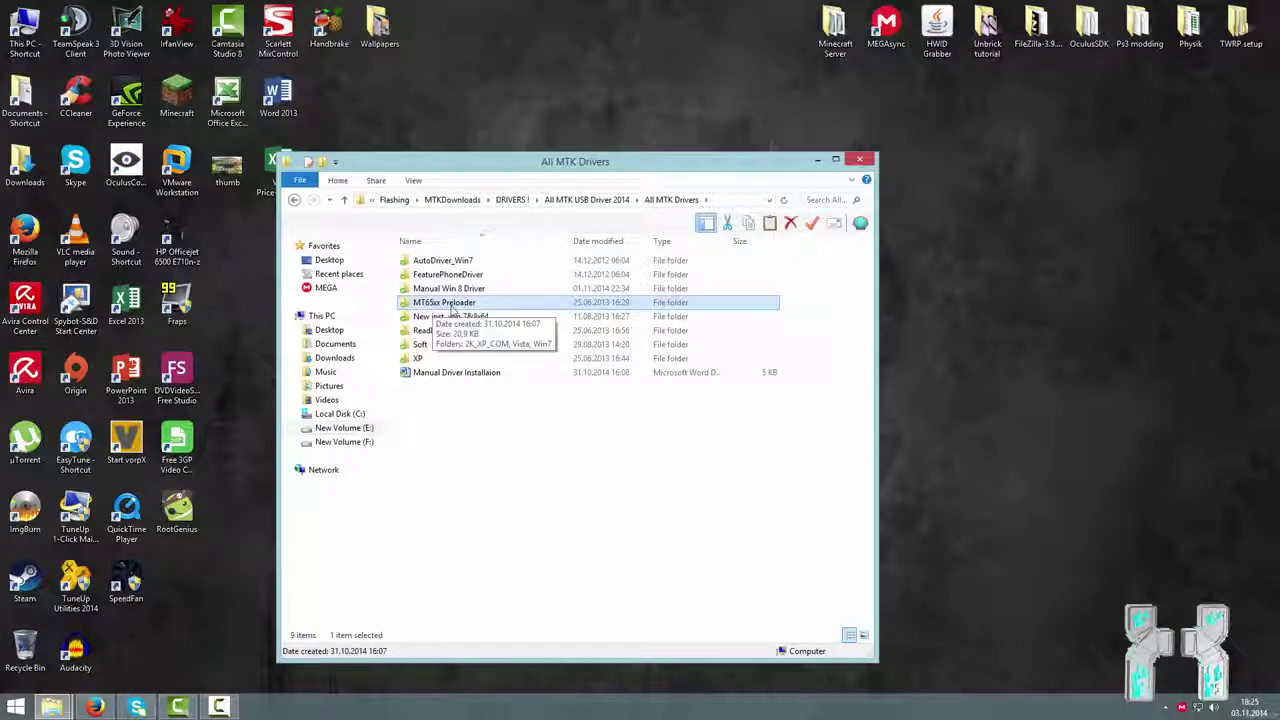
left_click(466, 318)
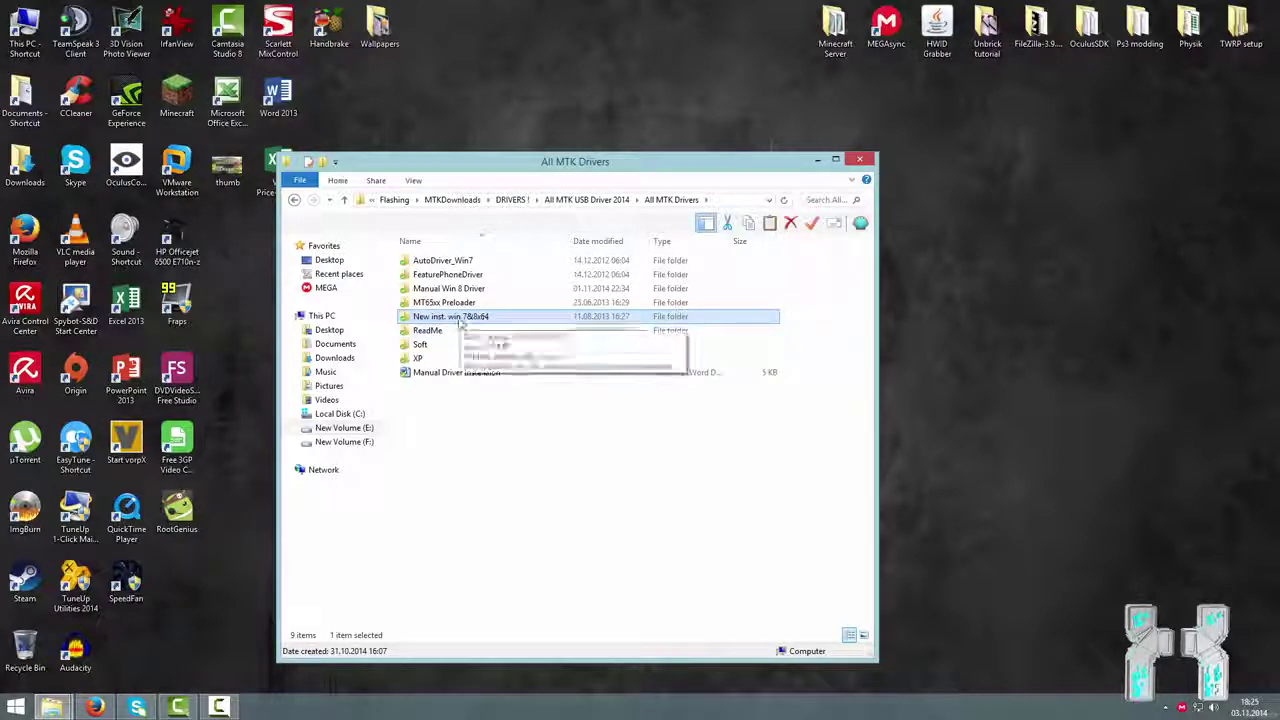
left_click_drag(462, 322, 972, 329)
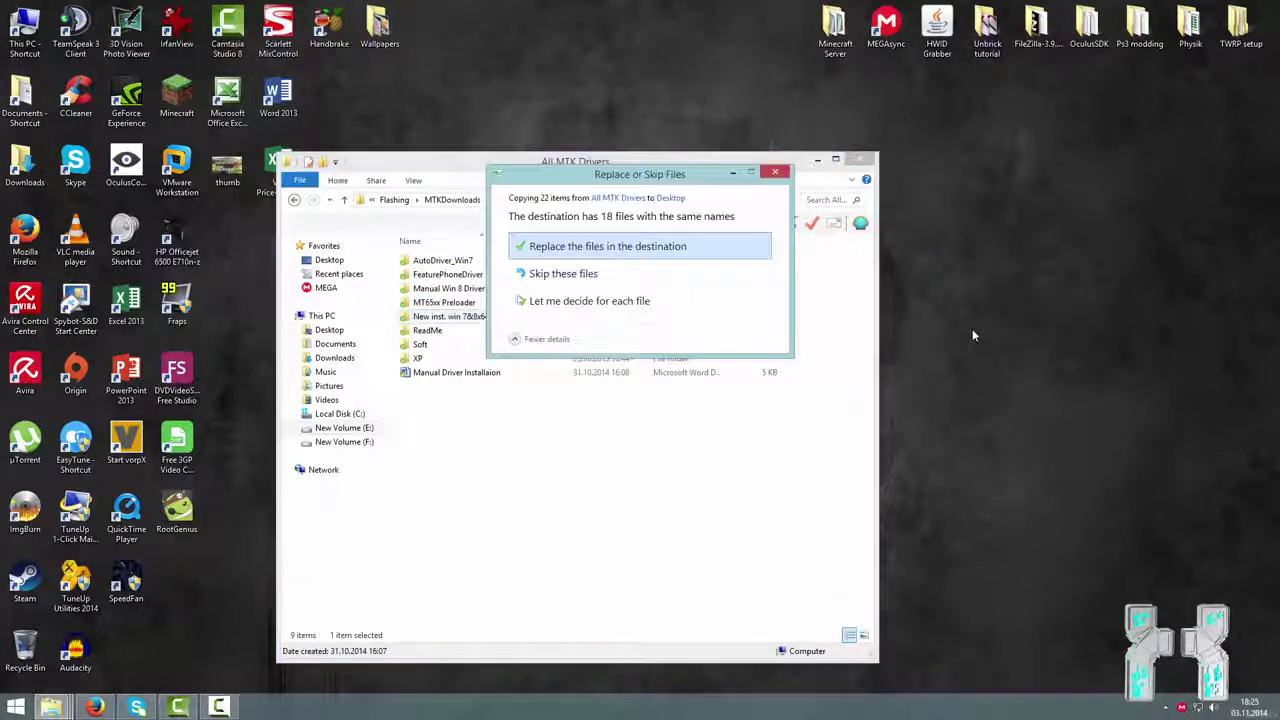
left_click(676, 246)
left_click_drag(975, 265, 1020, 302)
left_click(626, 332)
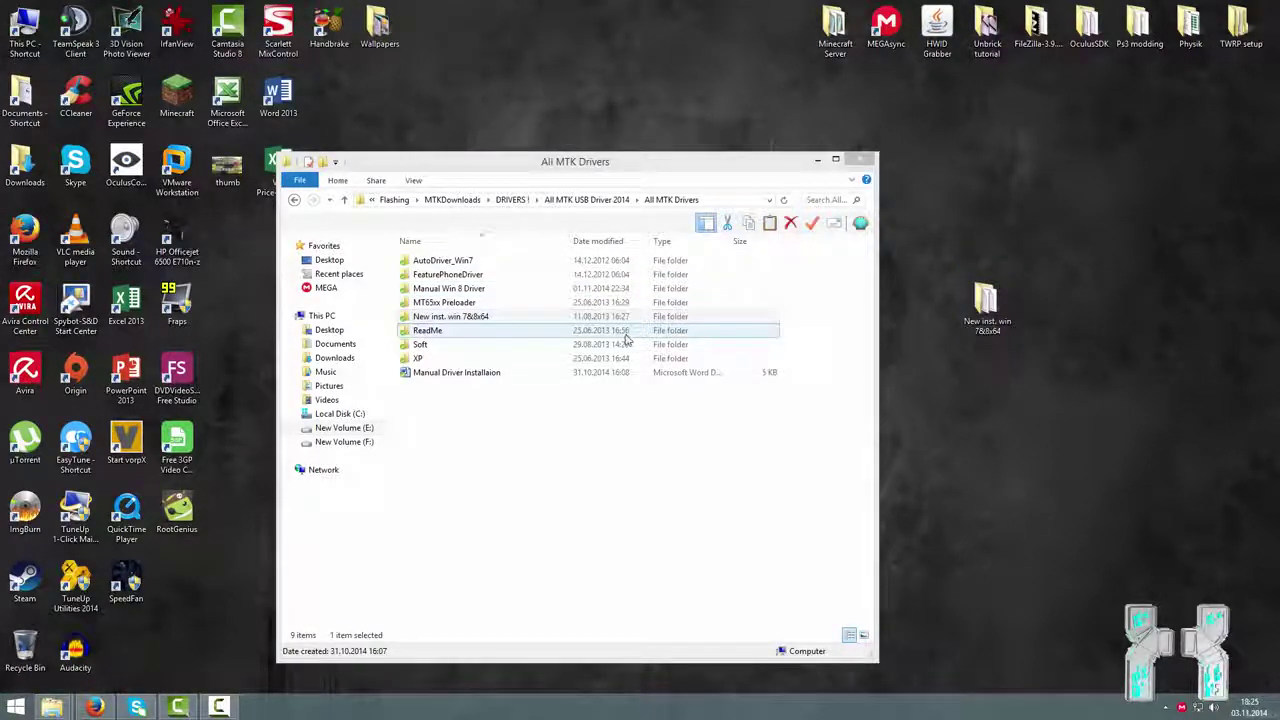
Step: Return to the MTKDownloads folder and copy the USBDEVIEW folder to the desktop below the driver folder
left_click(294, 201)
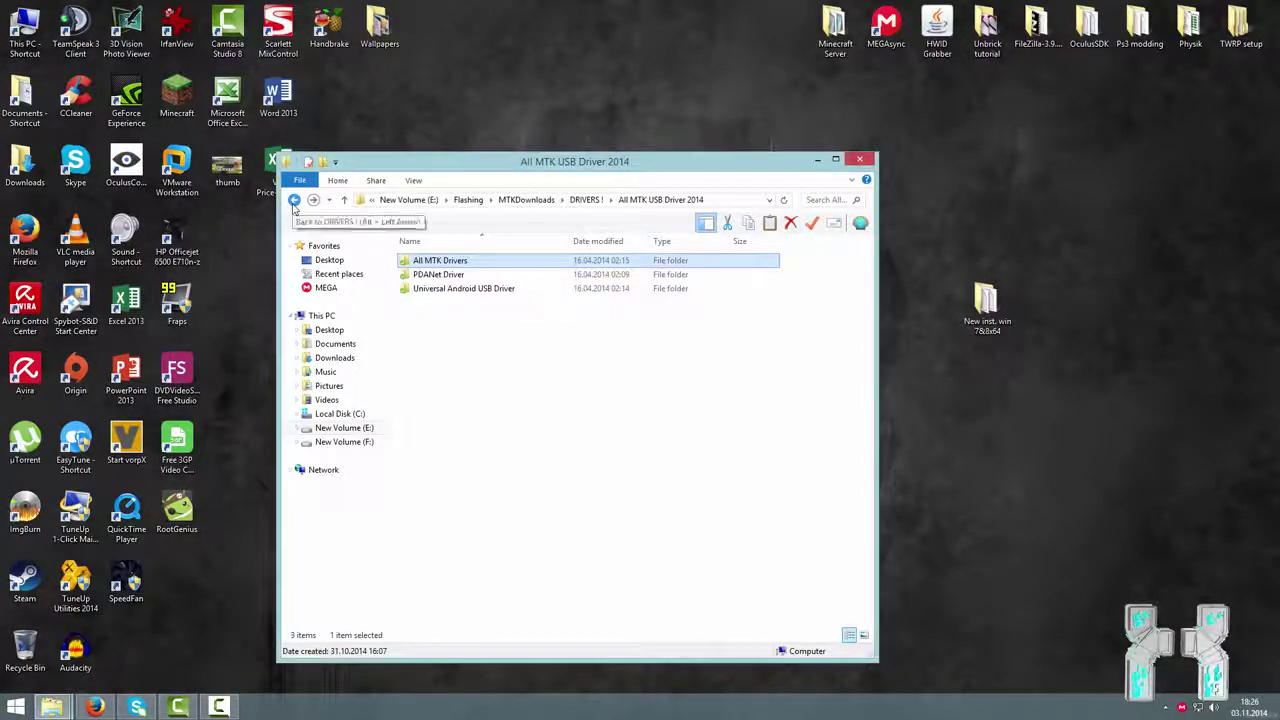
left_click(294, 201)
left_click(294, 201)
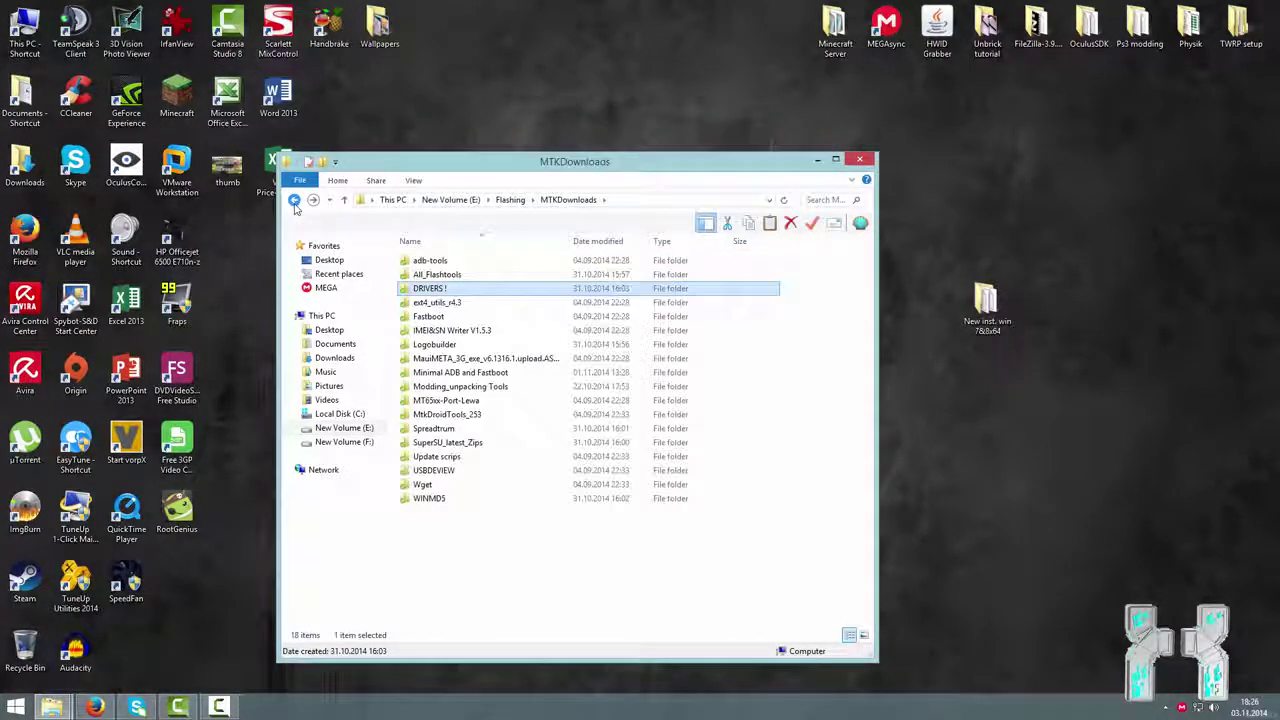
left_click(471, 474)
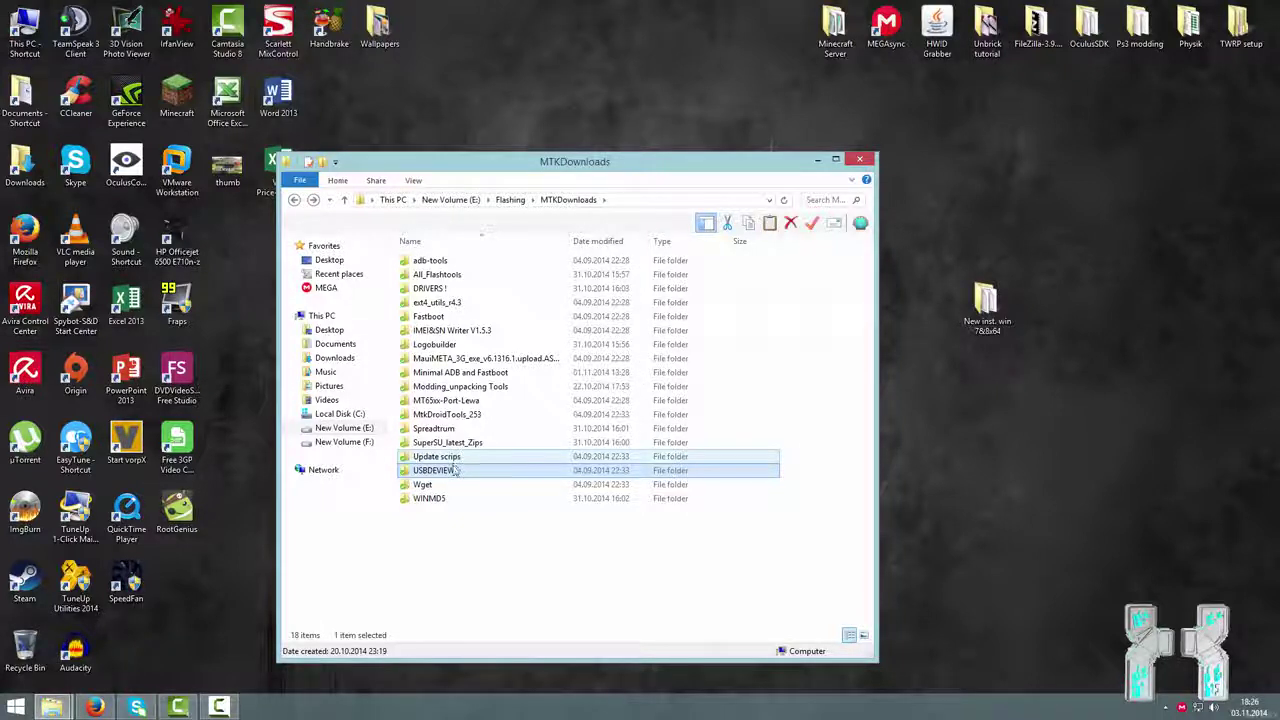
left_click_drag(452, 475, 967, 422)
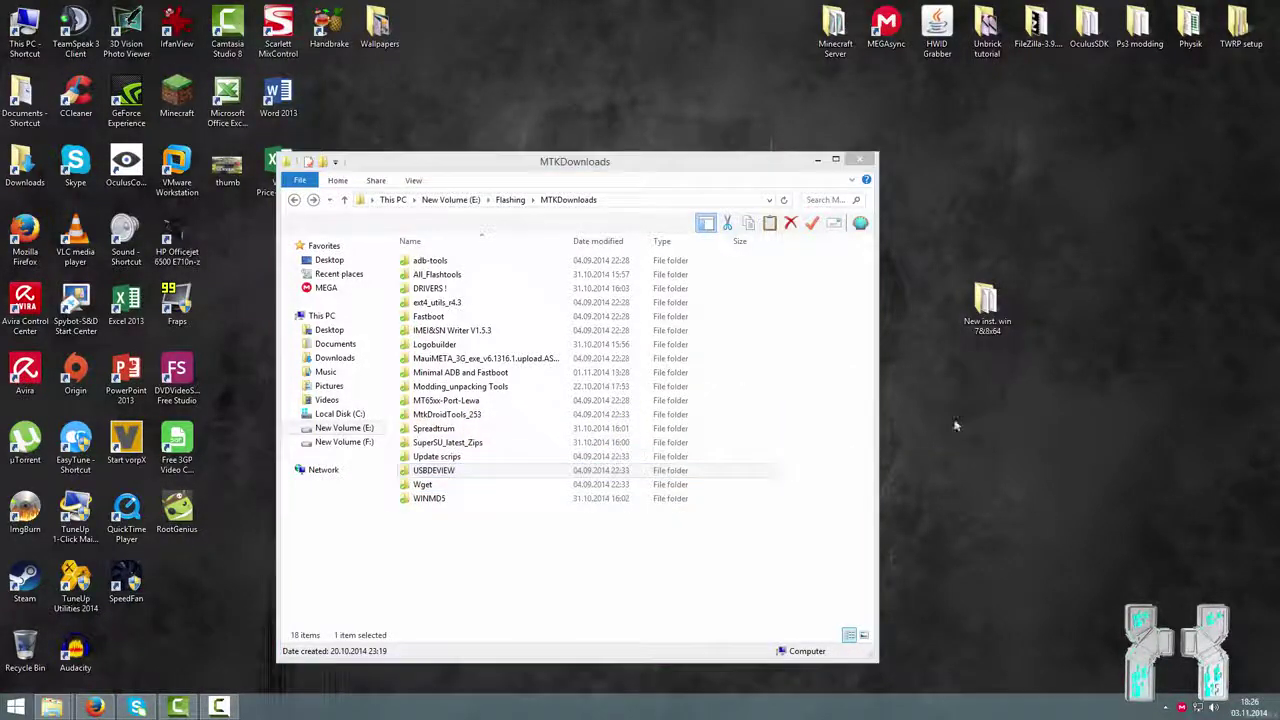
left_click(945, 420)
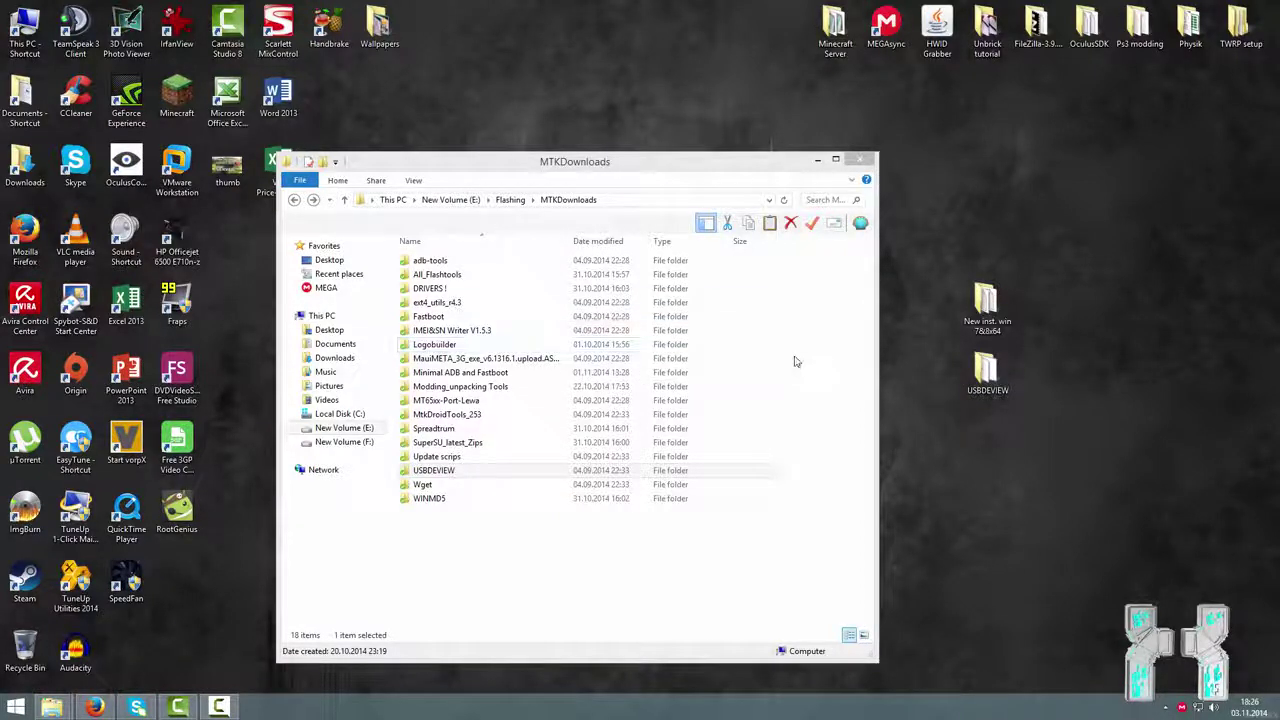
Step: Check the backups folder inside MtkDroidTools_253, then close the file window
double_click(477, 416)
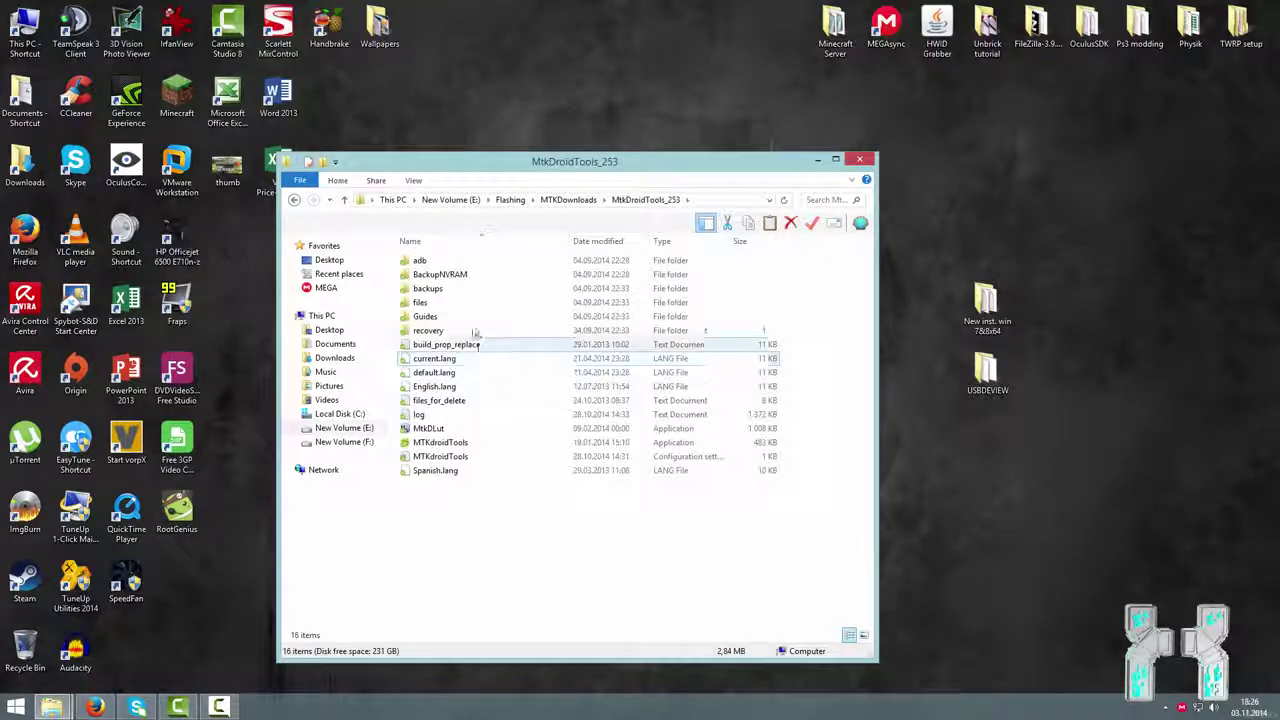
double_click(458, 291)
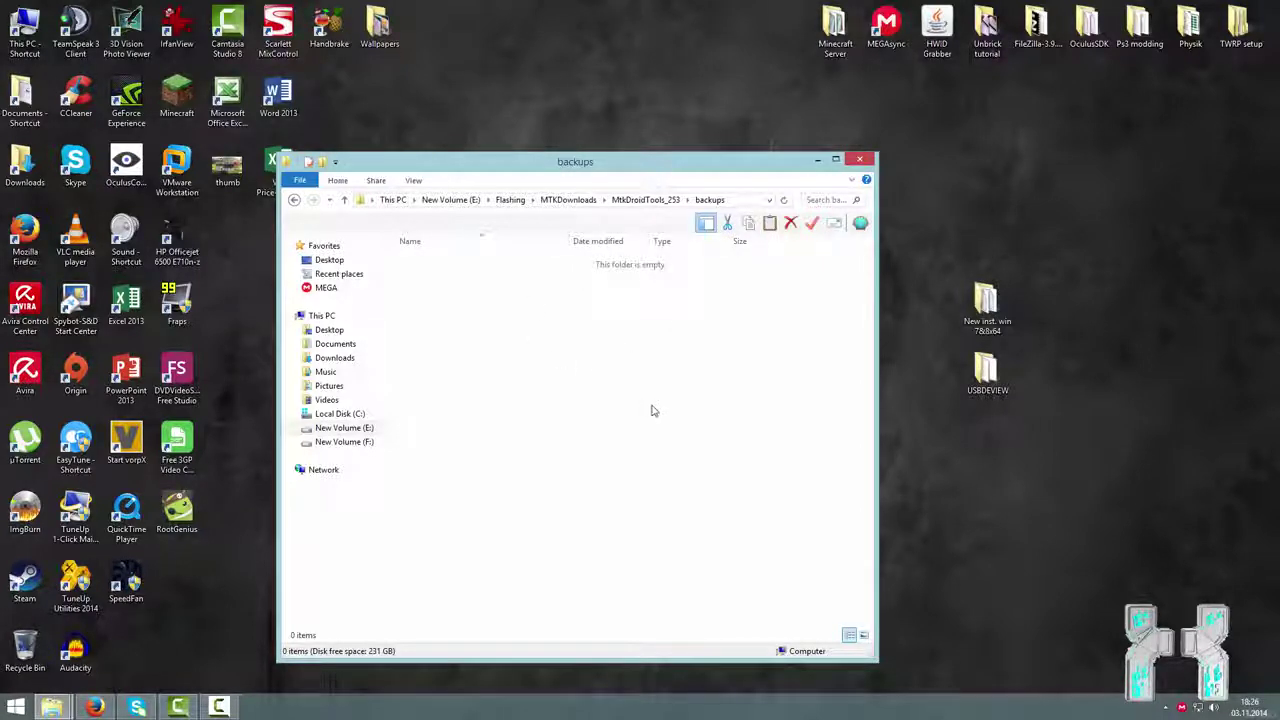
left_click(861, 160)
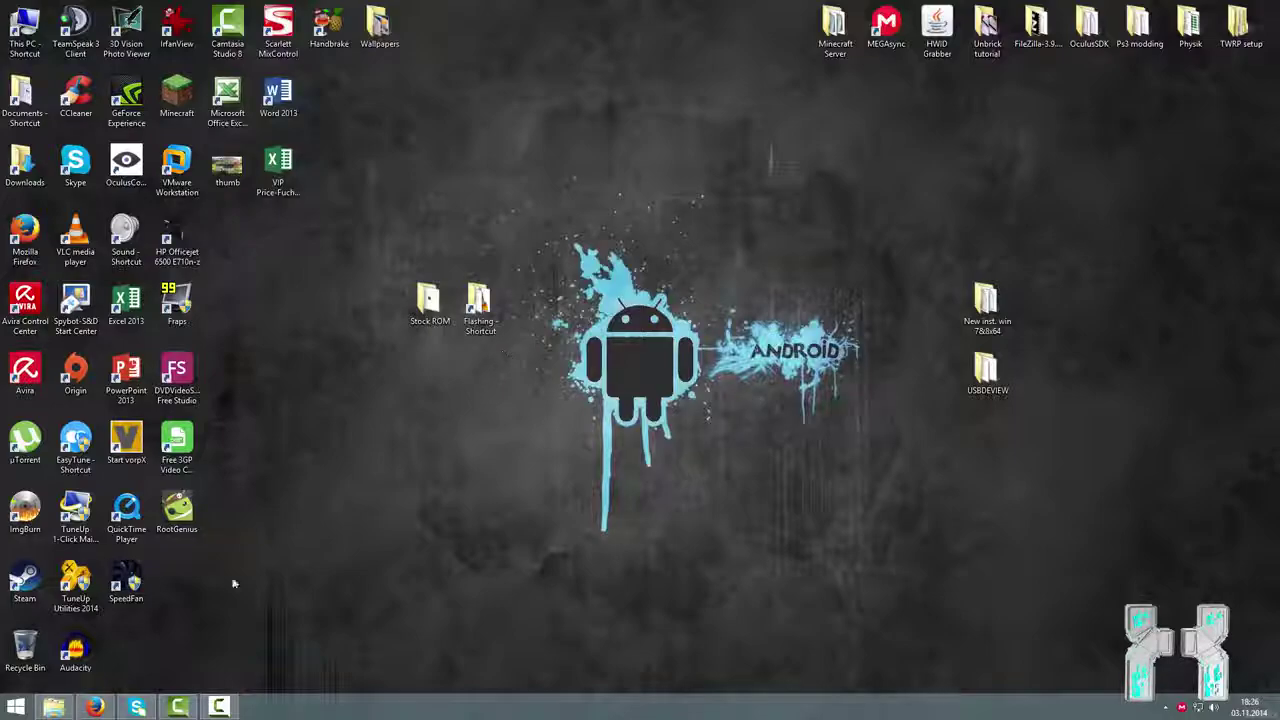
Step: Switch to Firefox and re-enter "thl 5000" as the search term on the Needrom website
left_click(95, 707)
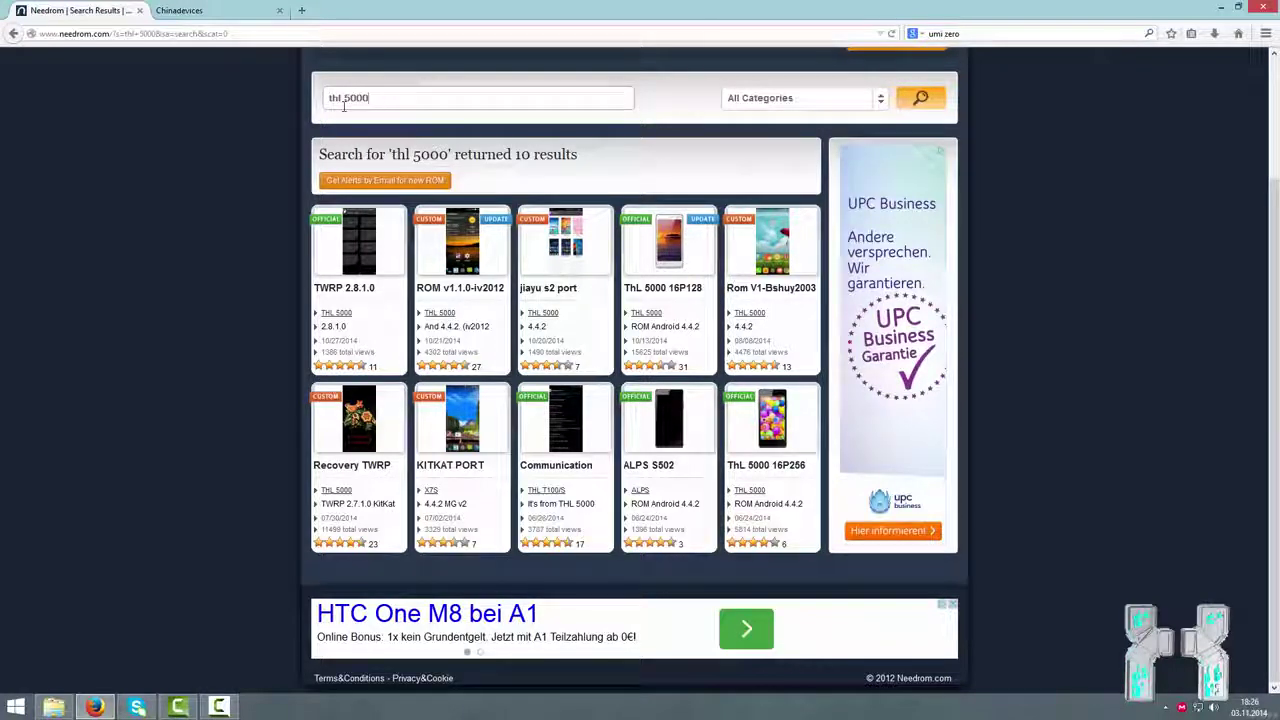
key("BackSpace")
key("BackSpace")
key("BackSpace")
key("BackSpace")
key("BackSpace")
key("BackSpace")
key("BackSpace")
key("BackSpace")
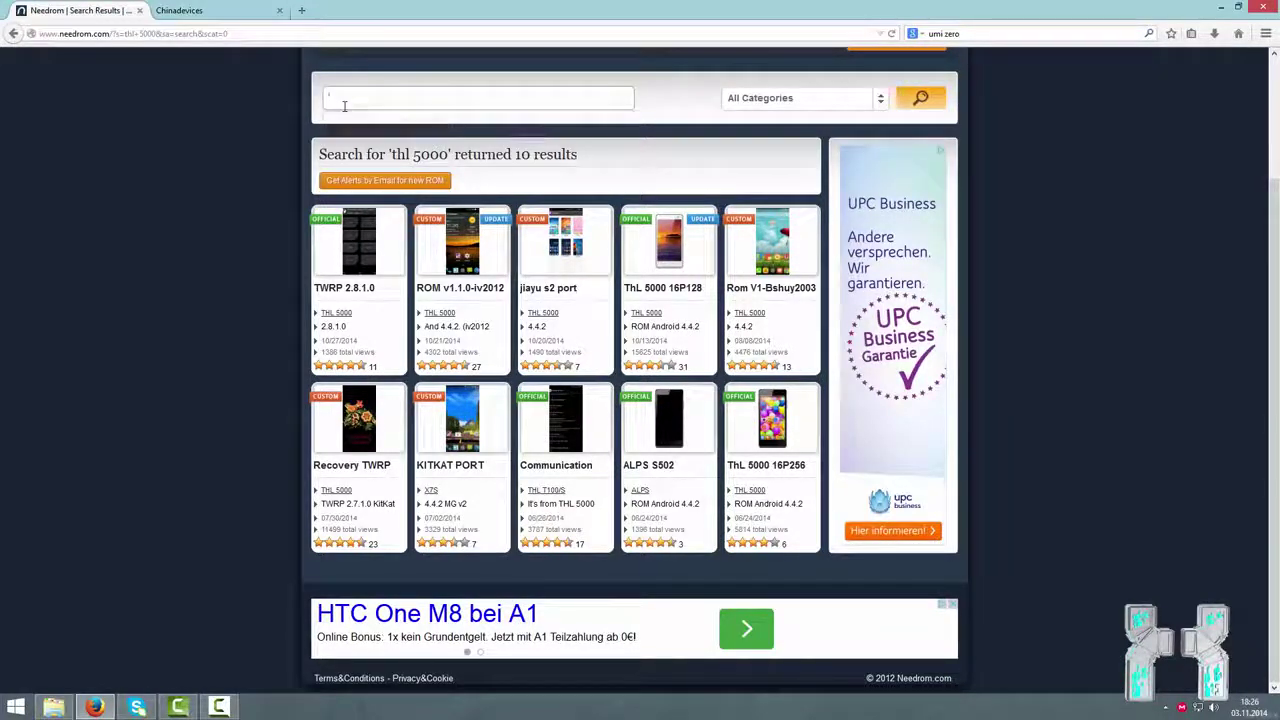
type("thl 5000")
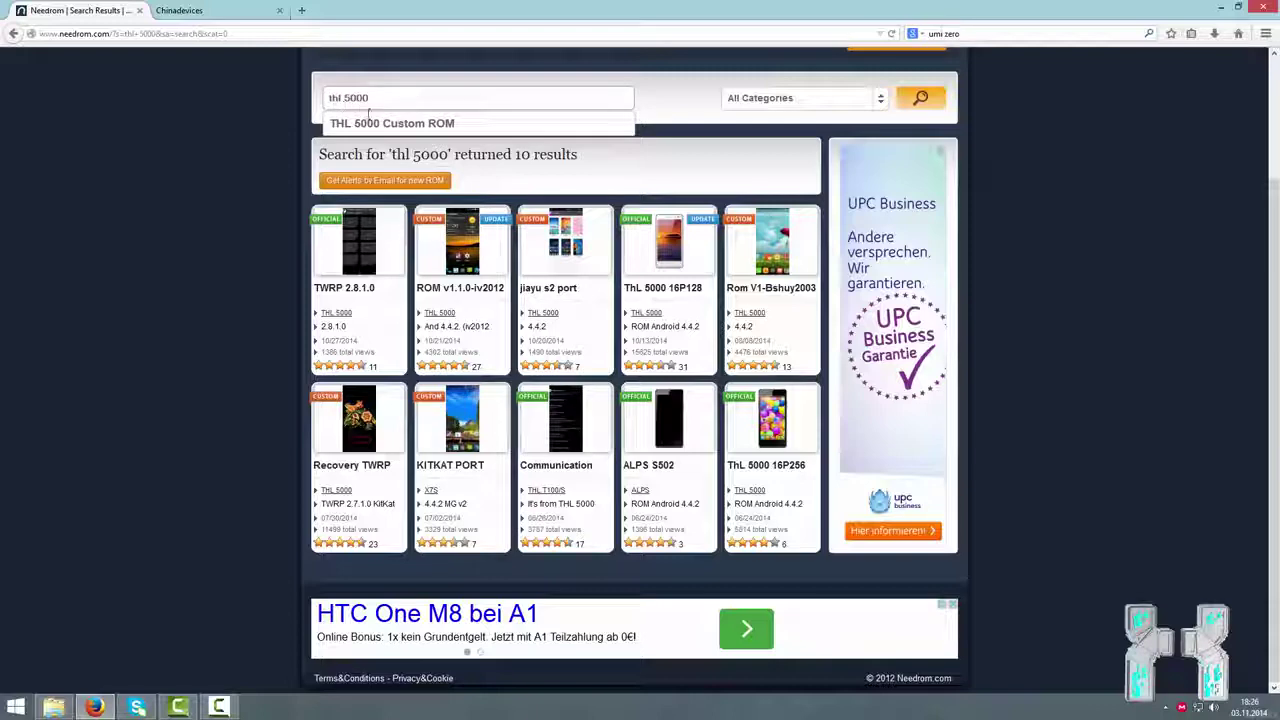
Step: Open the official ThL 5000 16P256 ROM from the search results and read its description and Install ROM instructions
scroll(368, 115, "up", 3)
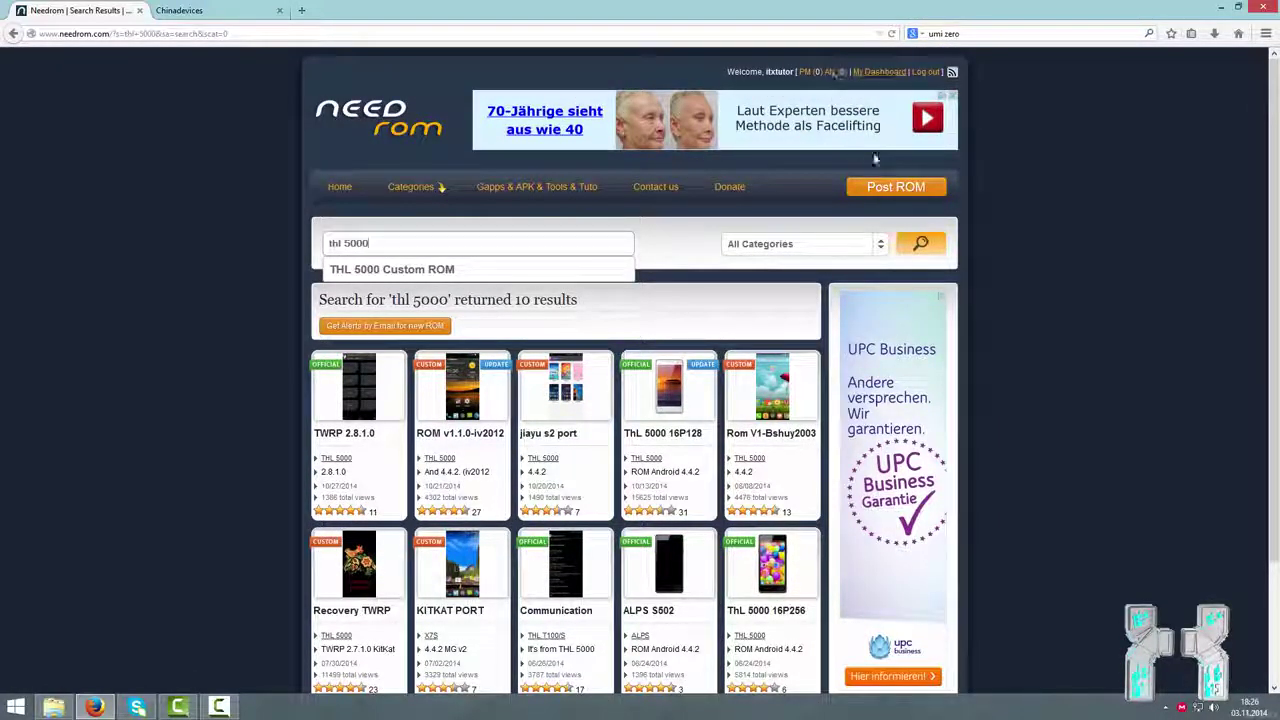
scroll(969, 300, "down", 3)
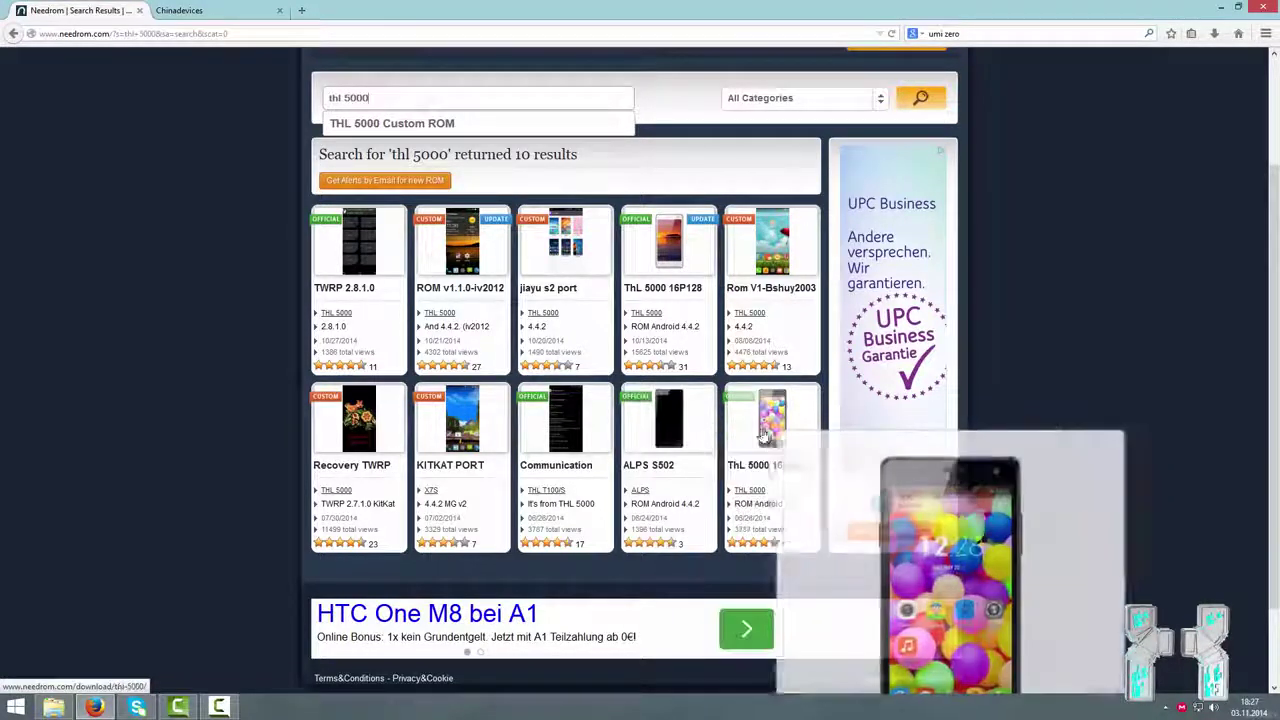
left_click(786, 432)
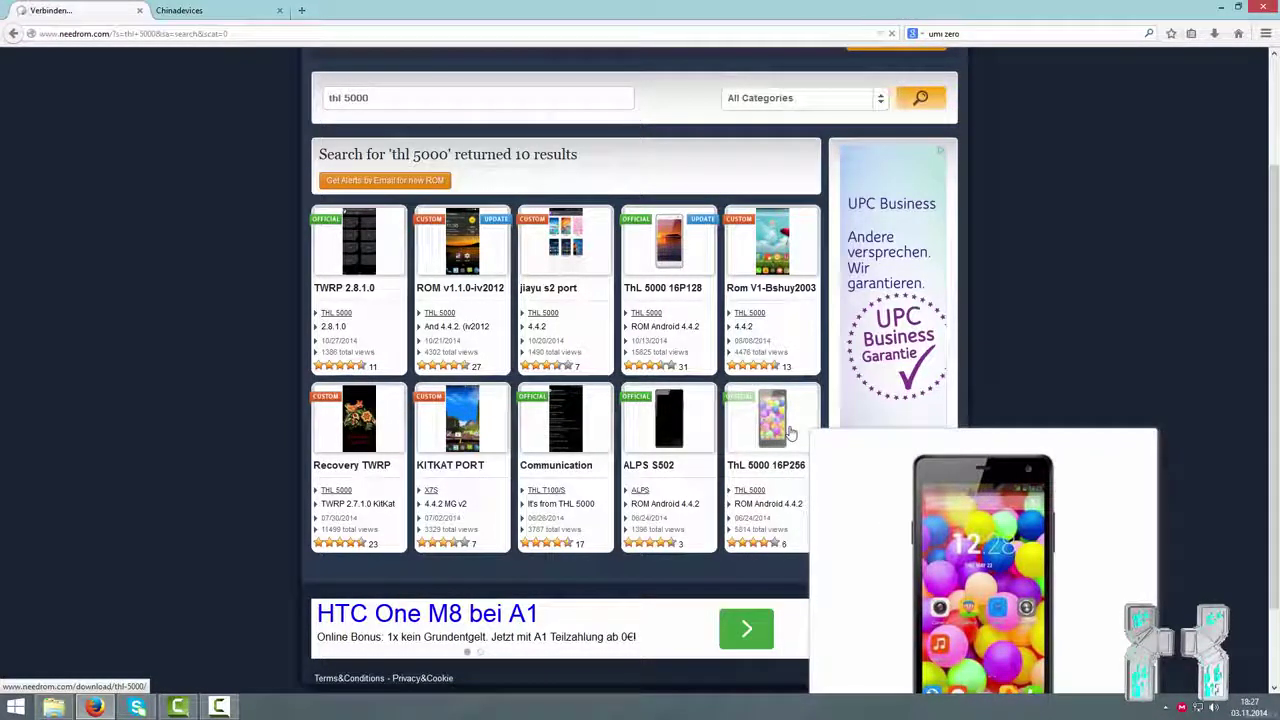
scroll(760, 435, "down", 4)
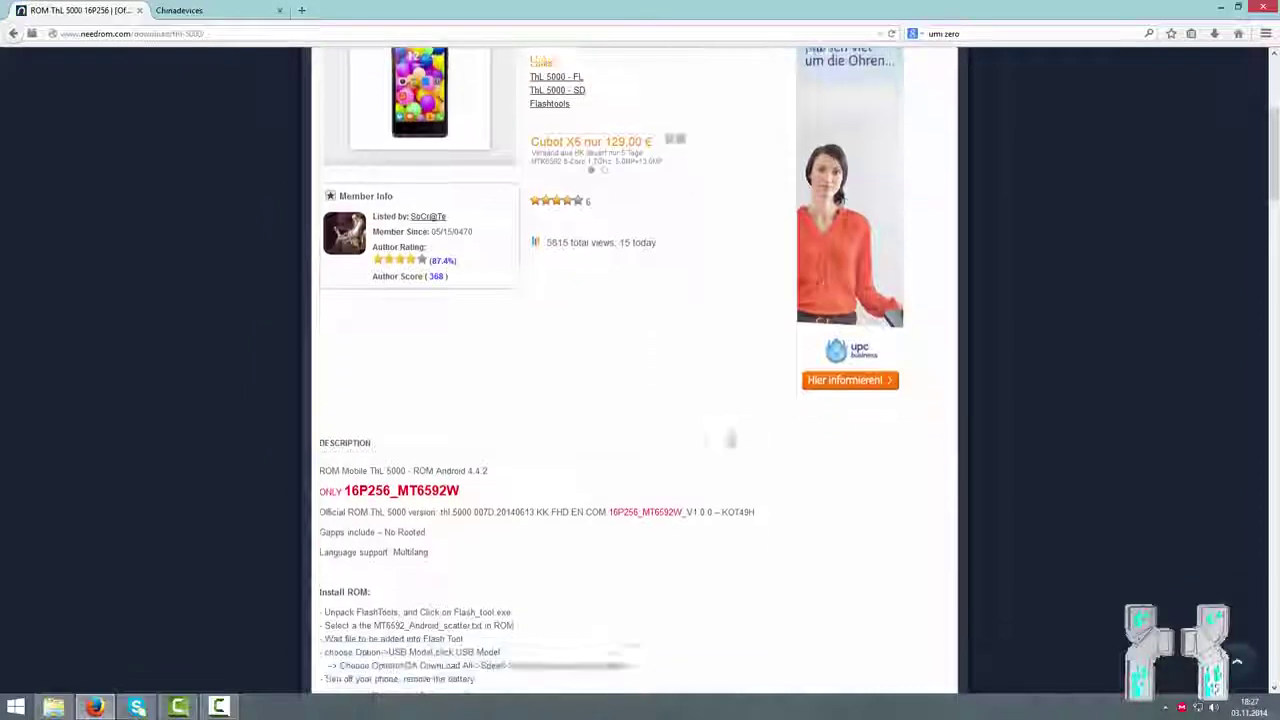
scroll(729, 440, "down", 1)
left_click_drag(320, 477, 553, 565)
scroll(553, 565, "down", 2)
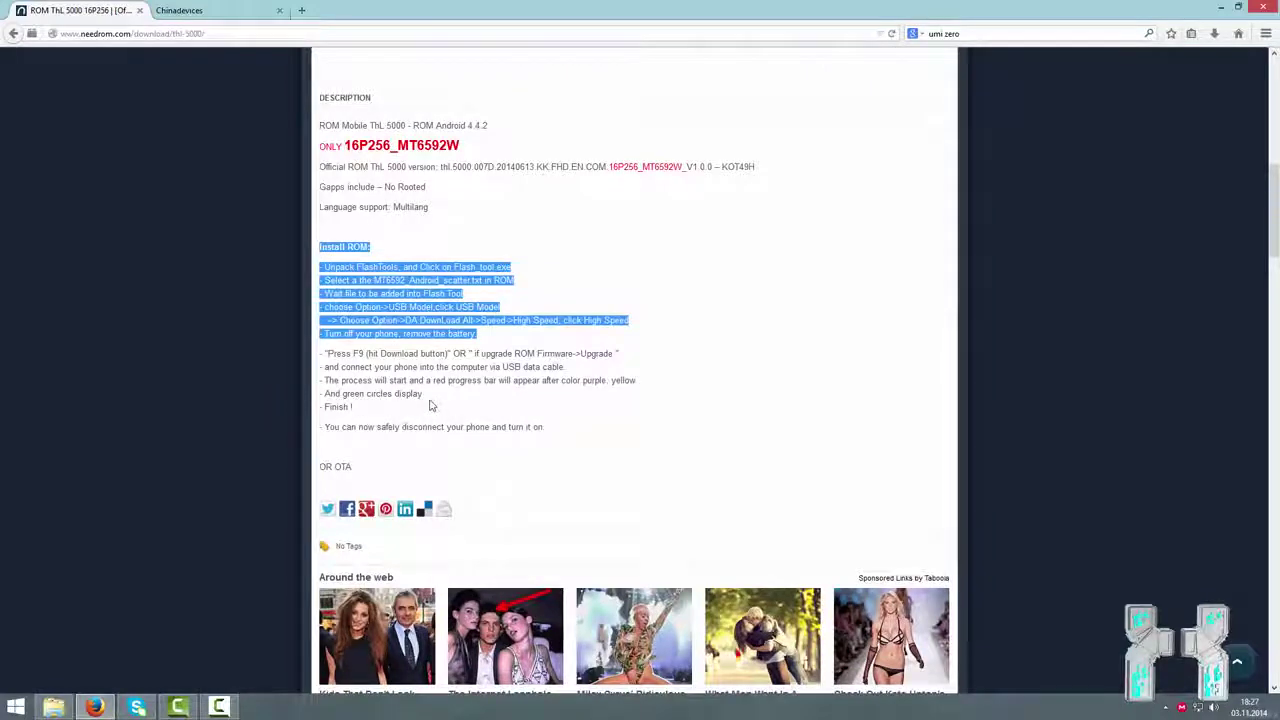
Step: Download the "ThL 5000 - FL" ROM archive from the ROM page, choosing to save the file
scroll(431, 405, "up", 6)
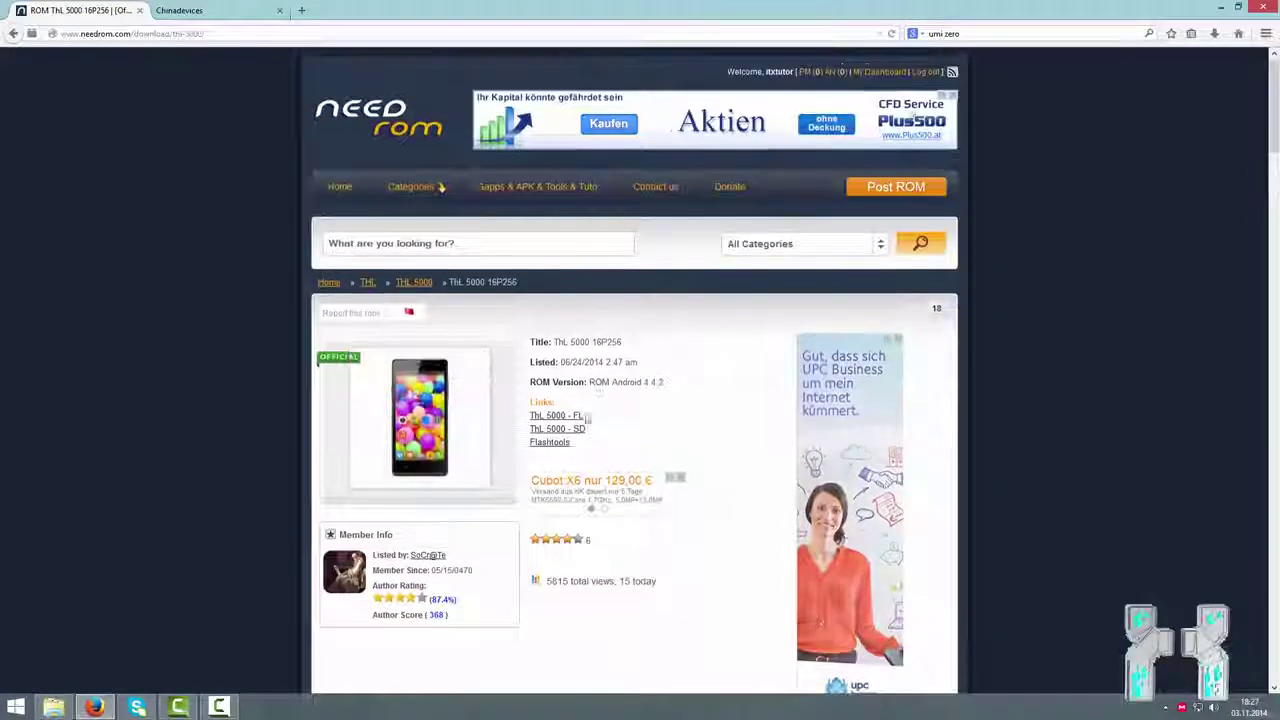
left_click(564, 416)
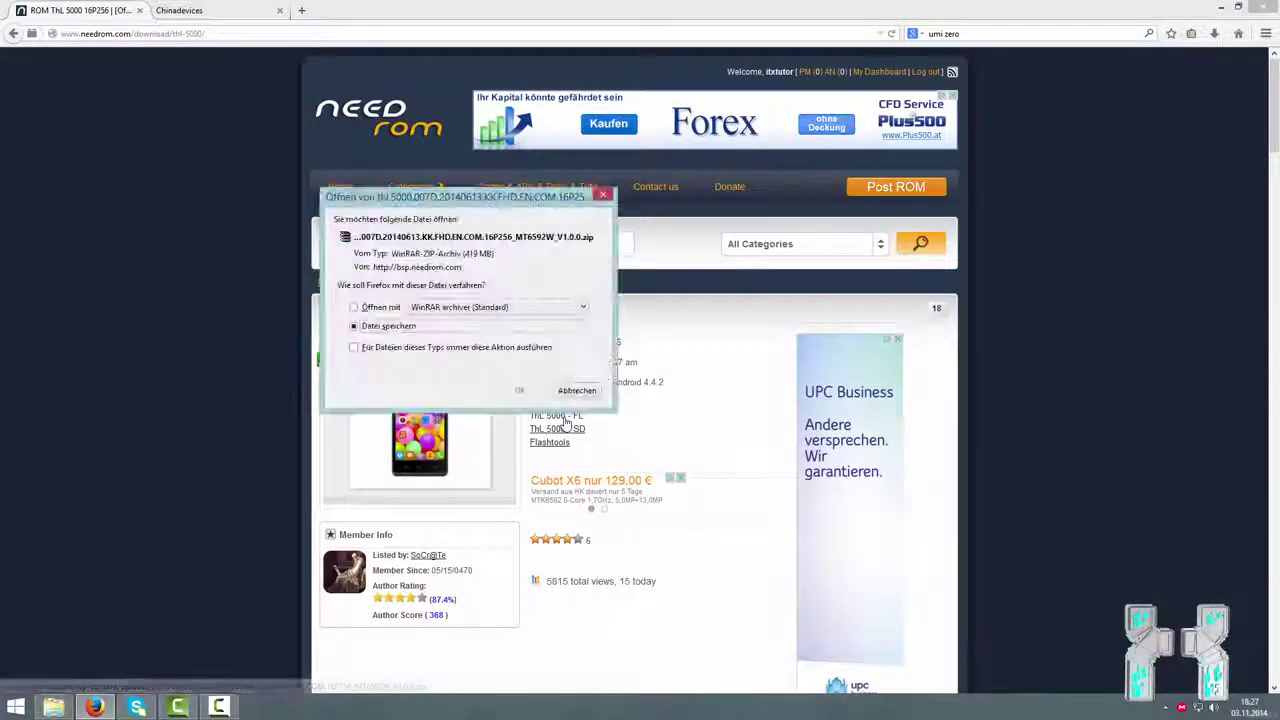
left_click(537, 395)
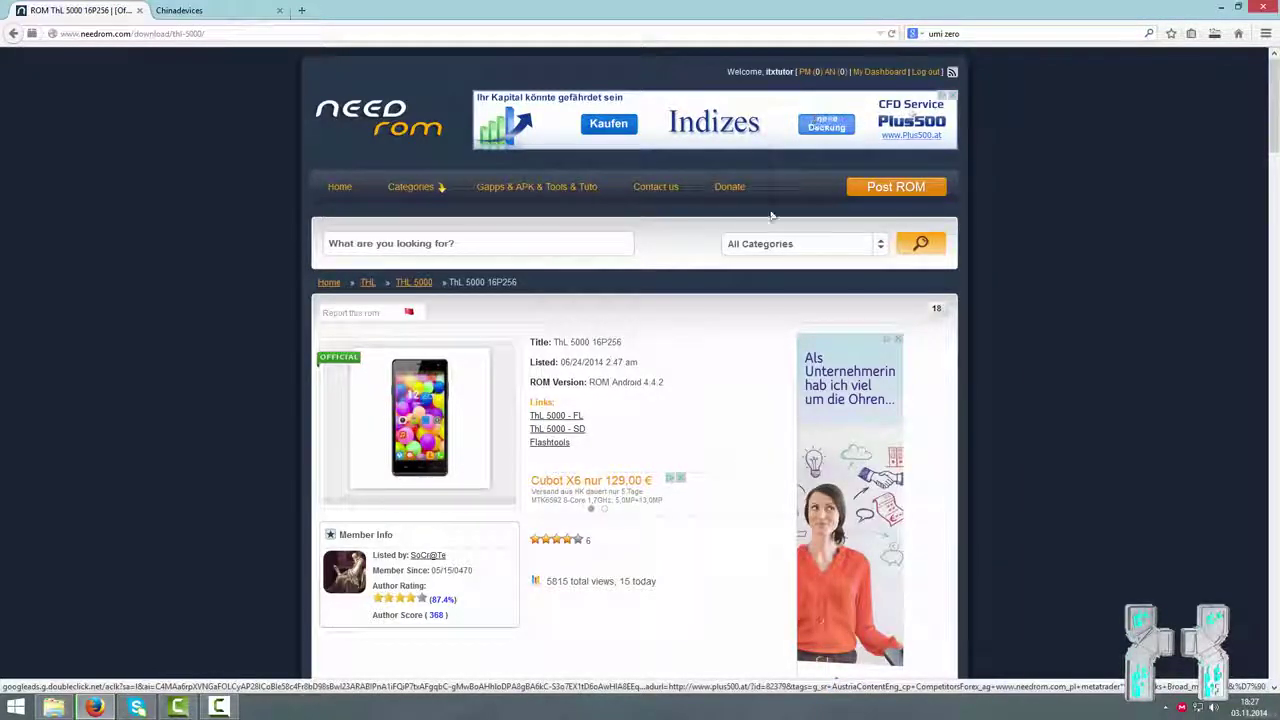
Step: Look through the Chinadevices forum's sections, including Phone tutorials and the ROM section, then close the browser
left_click(224, 10)
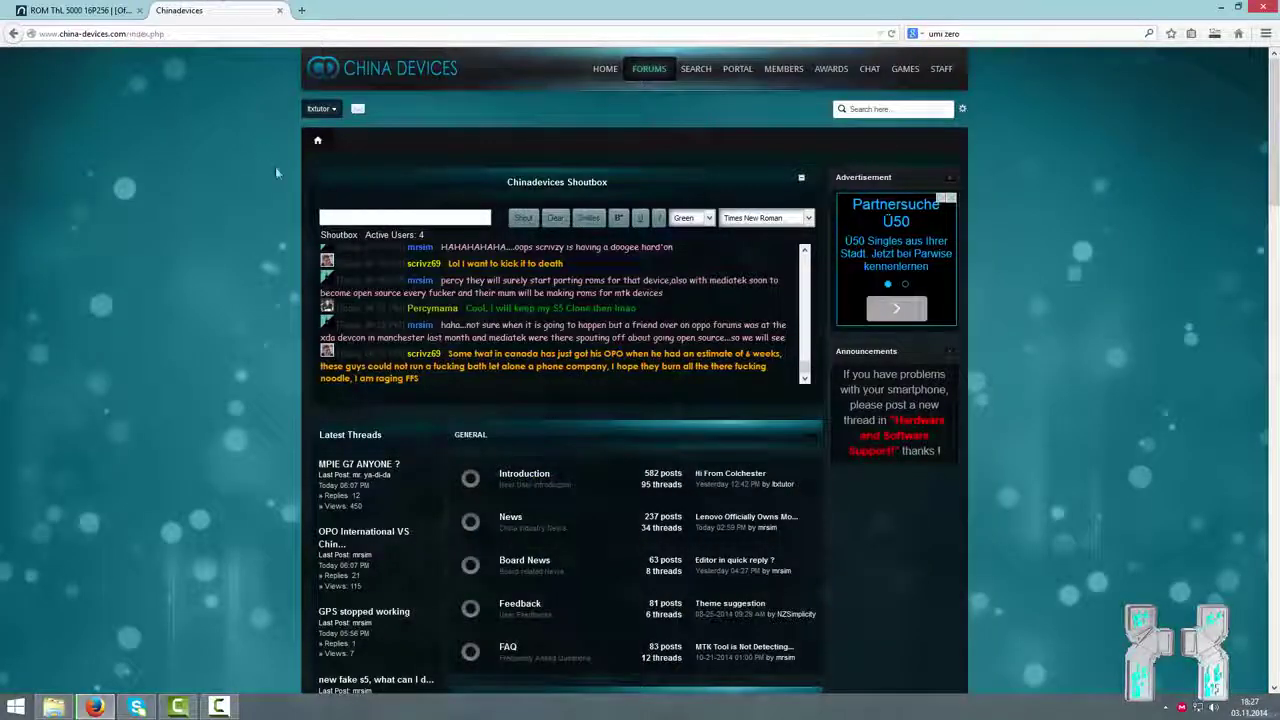
scroll(272, 168, "down", 2)
scroll(275, 198, "down", 5)
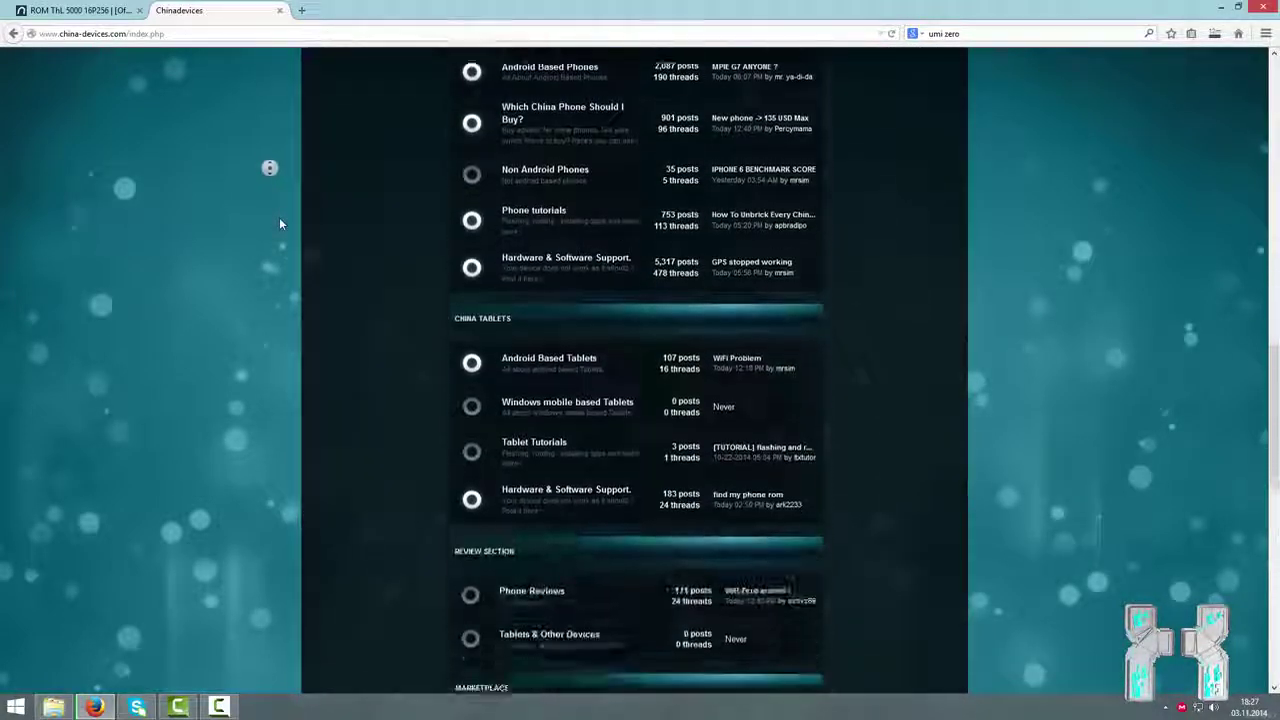
left_click(493, 236)
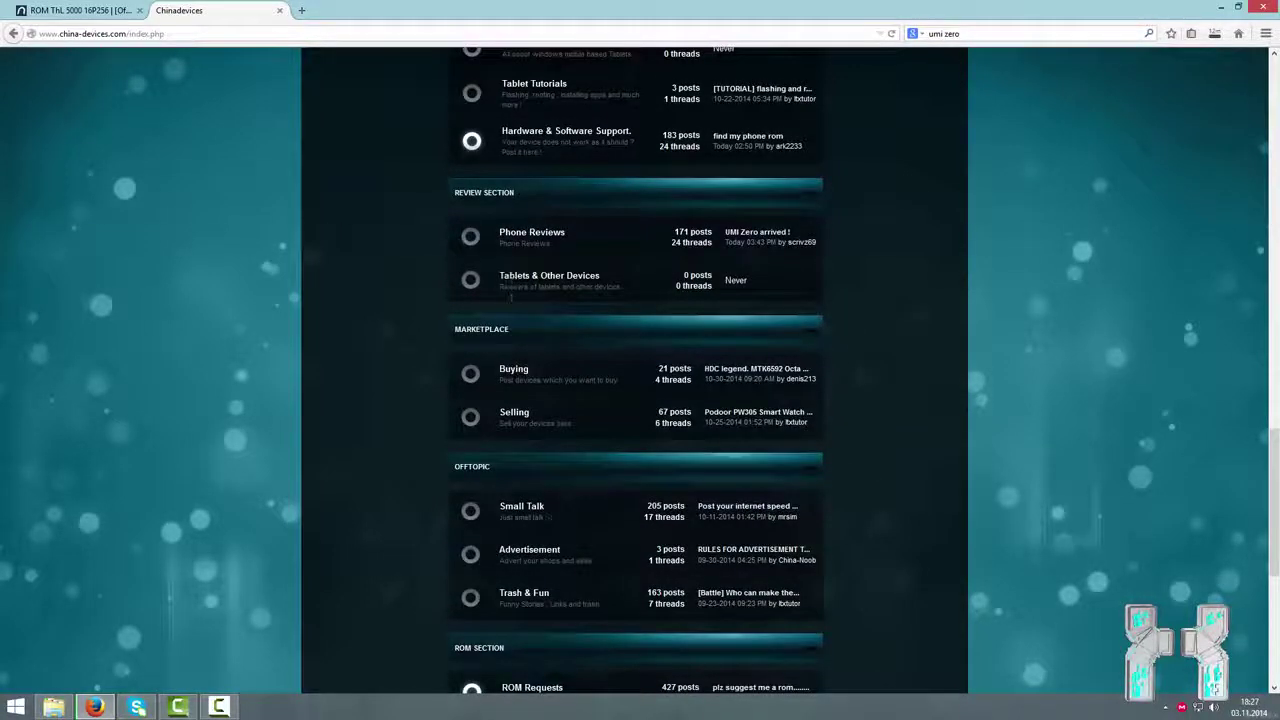
scroll(510, 297, "down", 4)
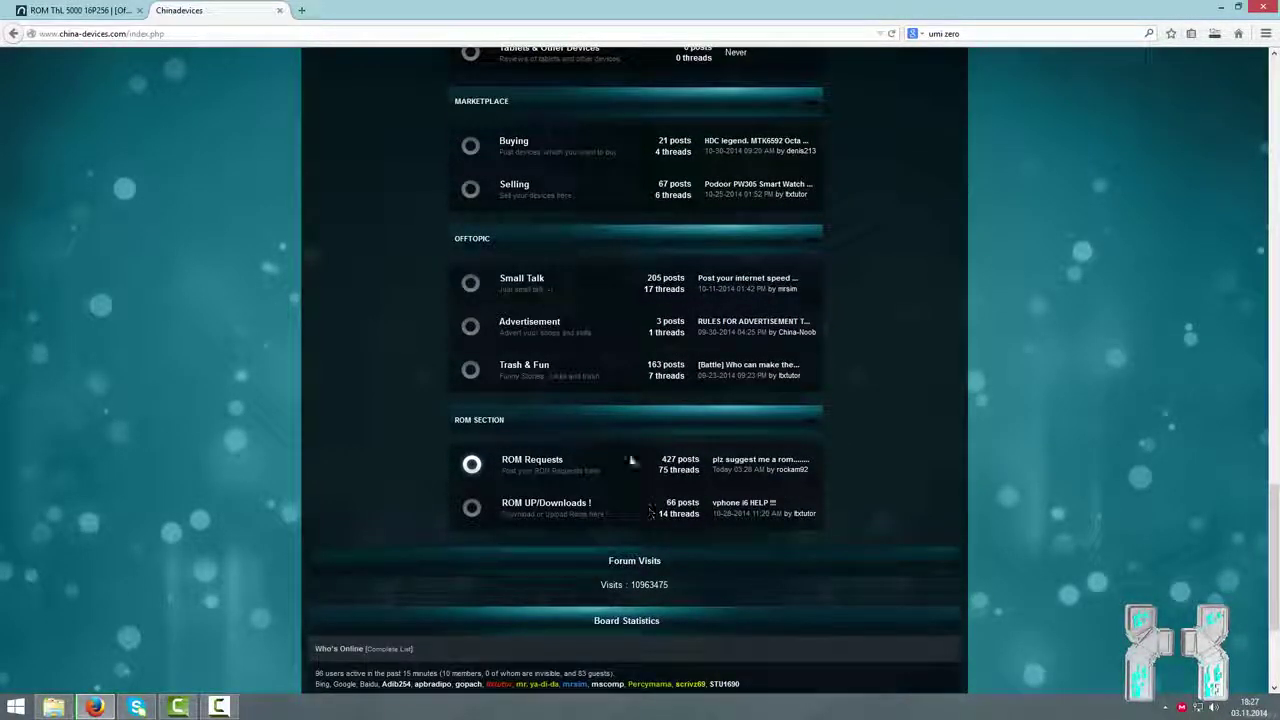
scroll(890, 523, "up", 12)
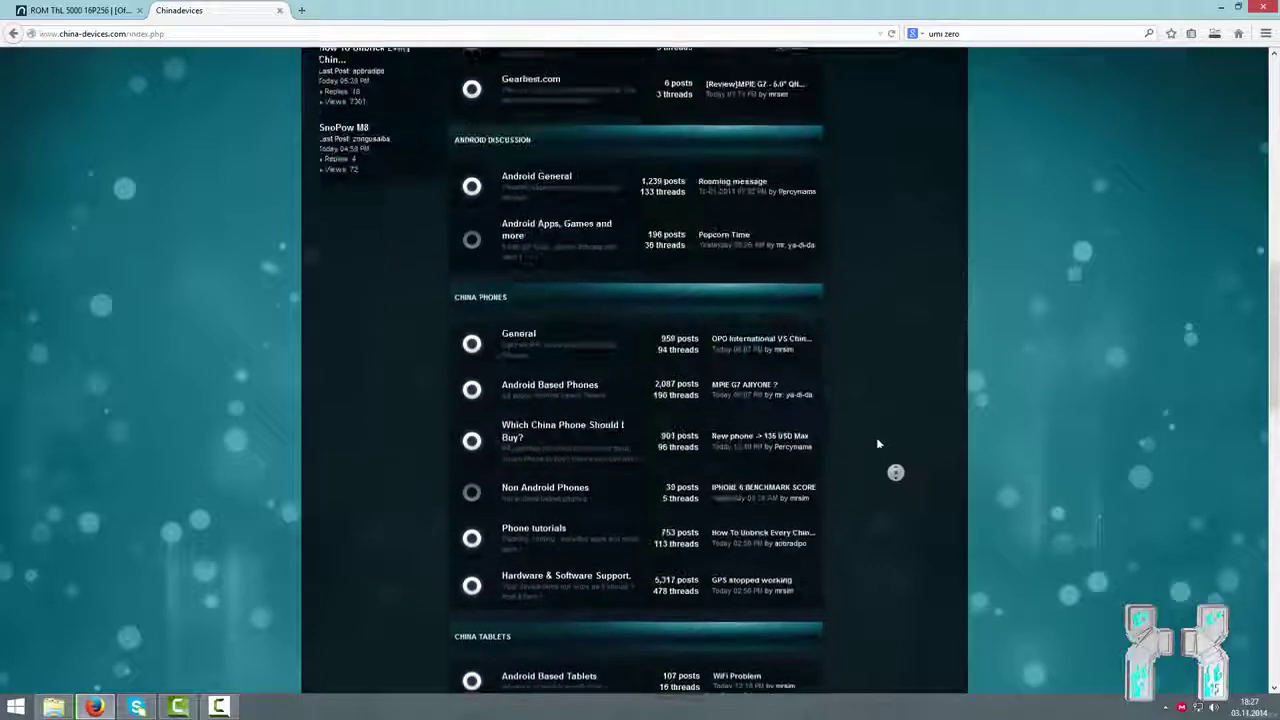
scroll(782, 487, "down", 3)
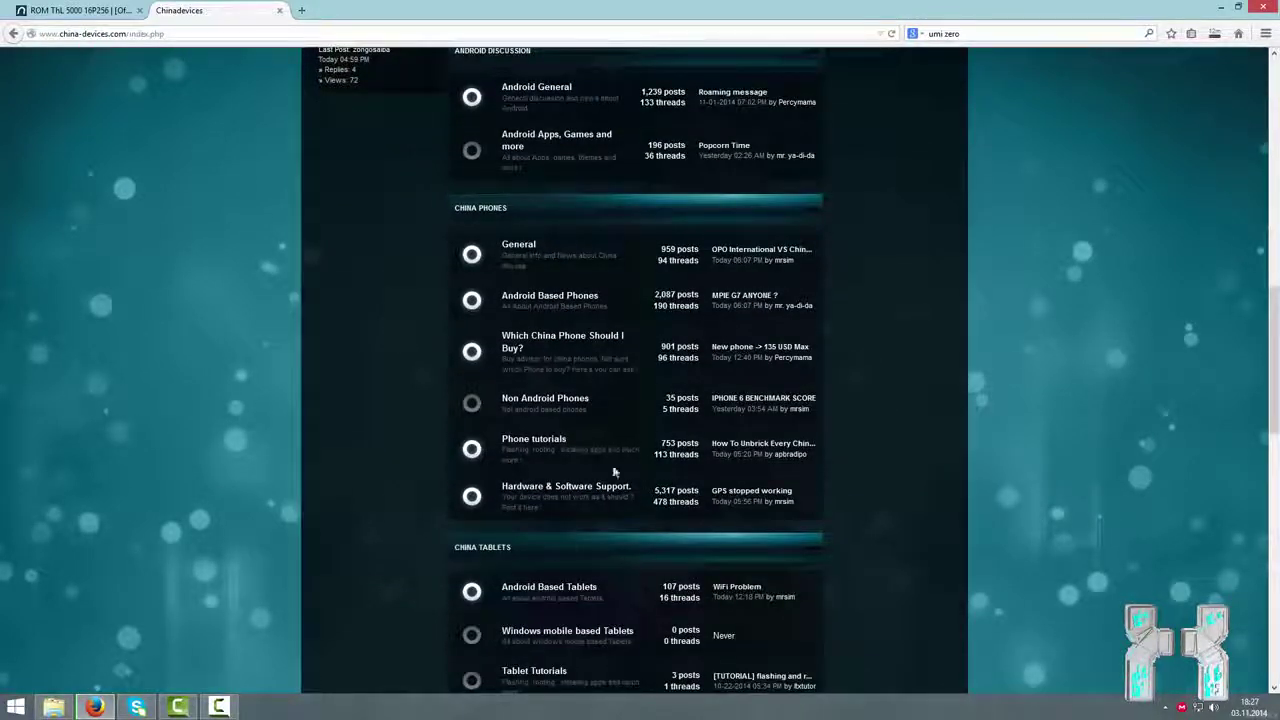
scroll(886, 434, "up", 12)
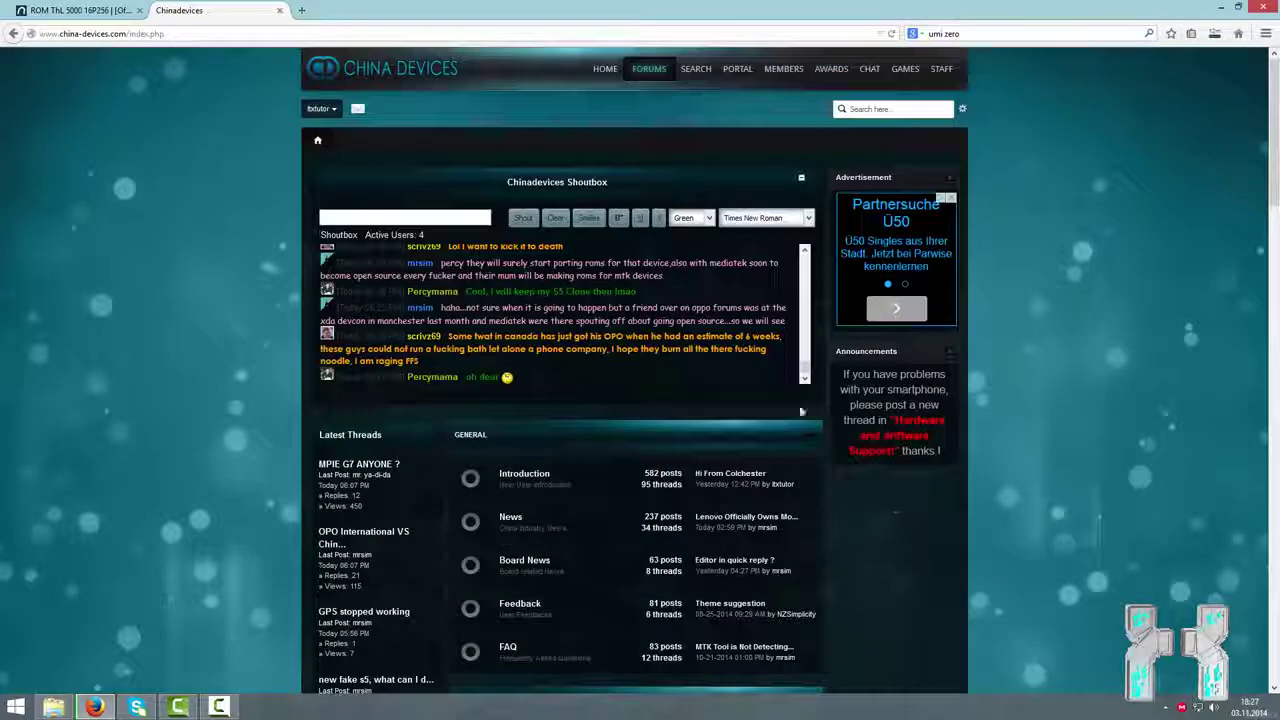
left_click(1262, 10)
Step: Open the USBDEVIEW folder on the desktop and run the USBDeview application as administrator
left_click(607, 370)
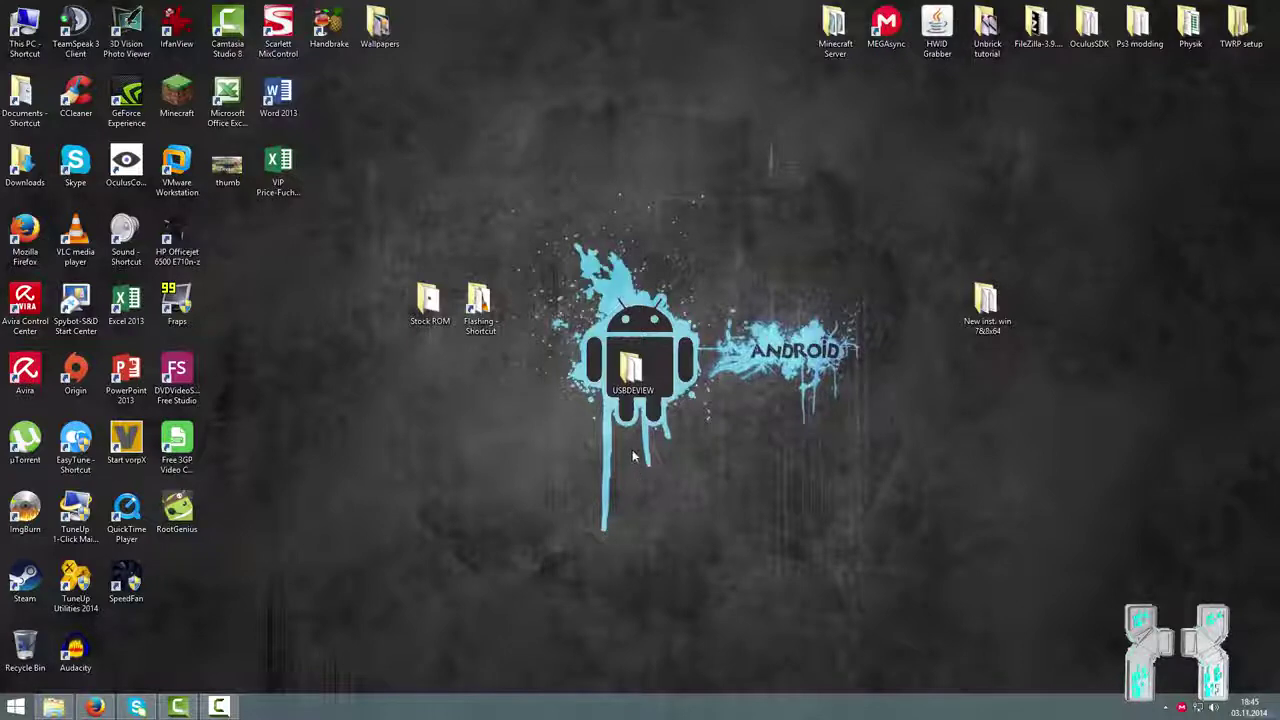
double_click(632, 375)
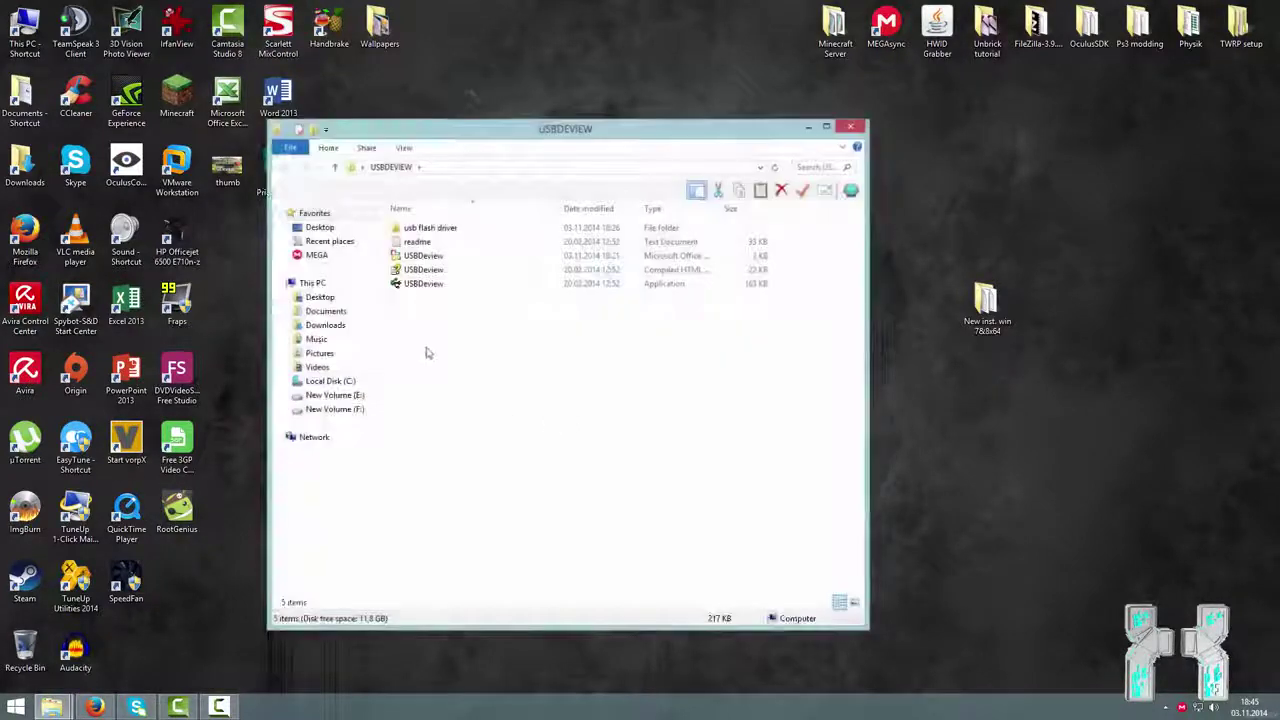
right_click(410, 286)
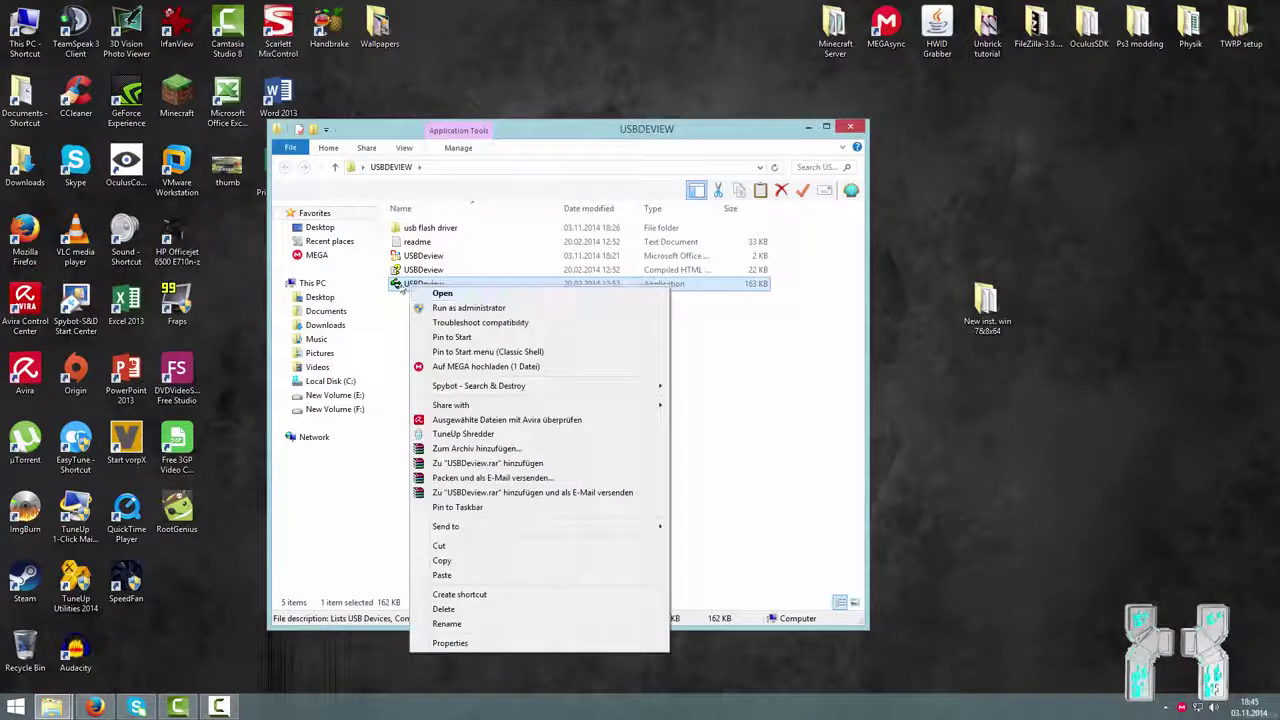
left_click(481, 293)
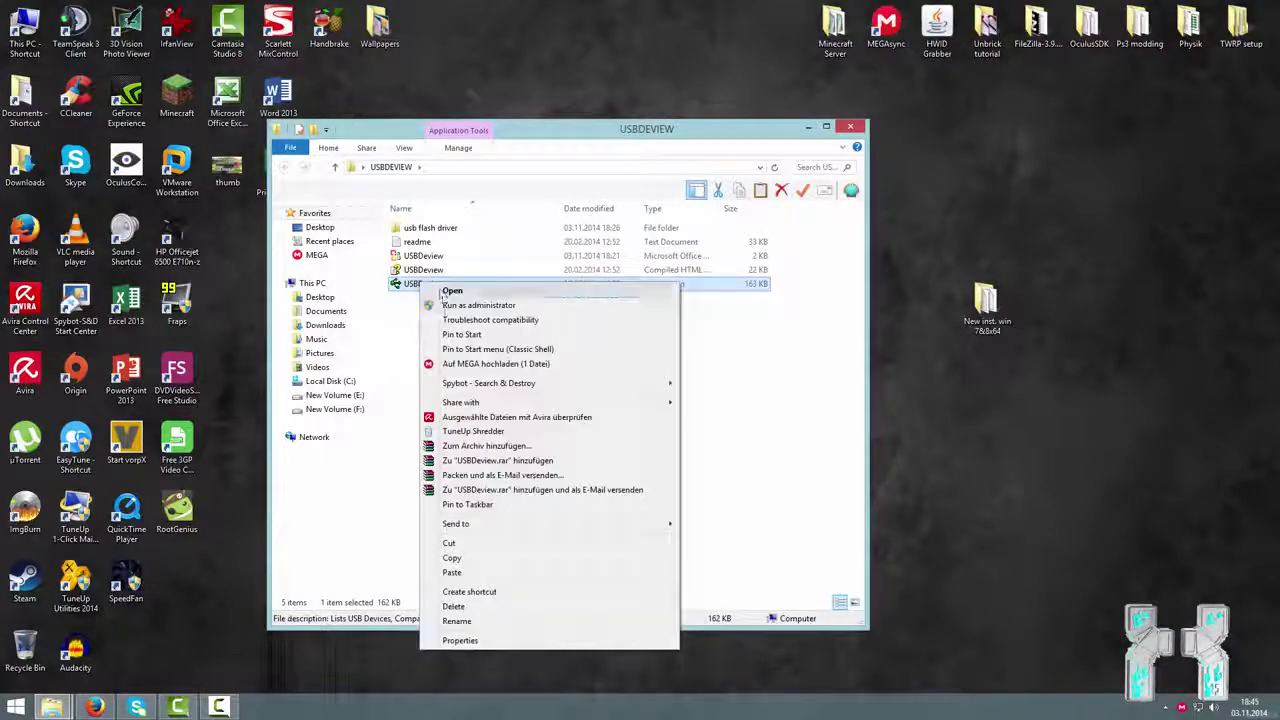
right_click(421, 285)
left_click(446, 314)
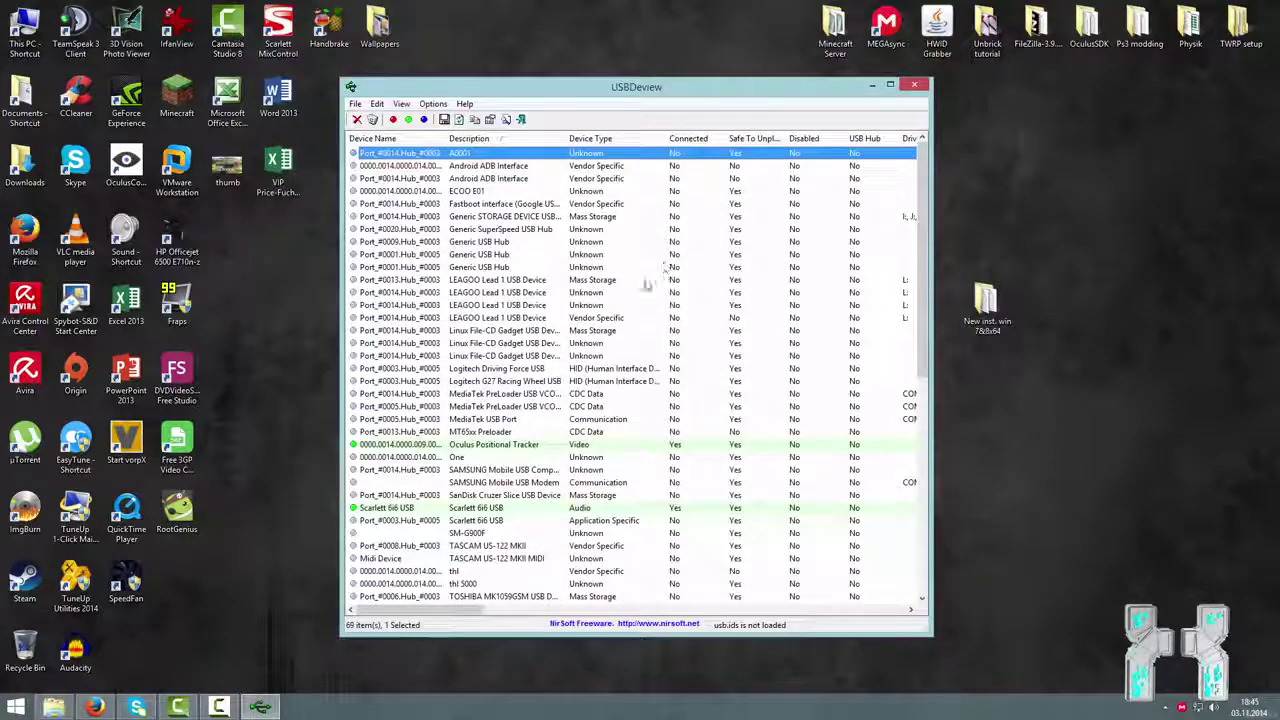
Step: Find the two MediaTek PreLoader USB VCOM entries and the MediaTek USB Port in the device list and uninstall all three together
left_click(488, 218)
scroll(600, 340, "down", 7)
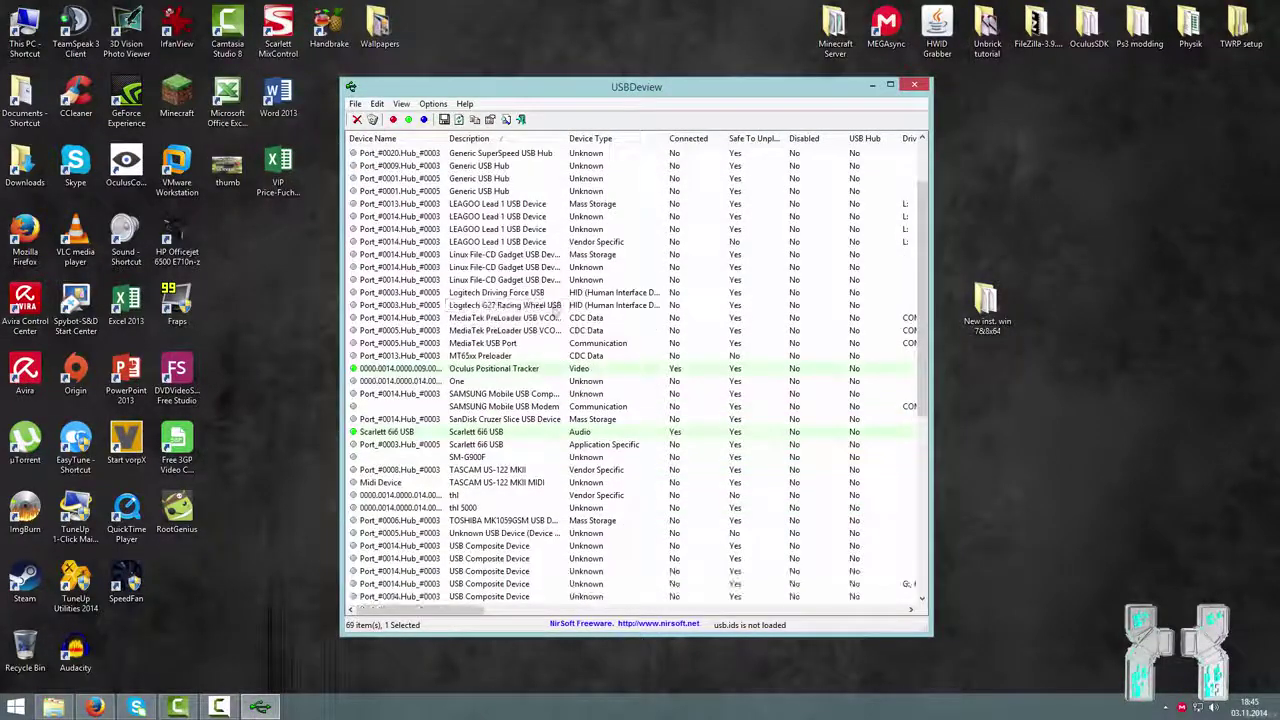
scroll(604, 348, "down", 5)
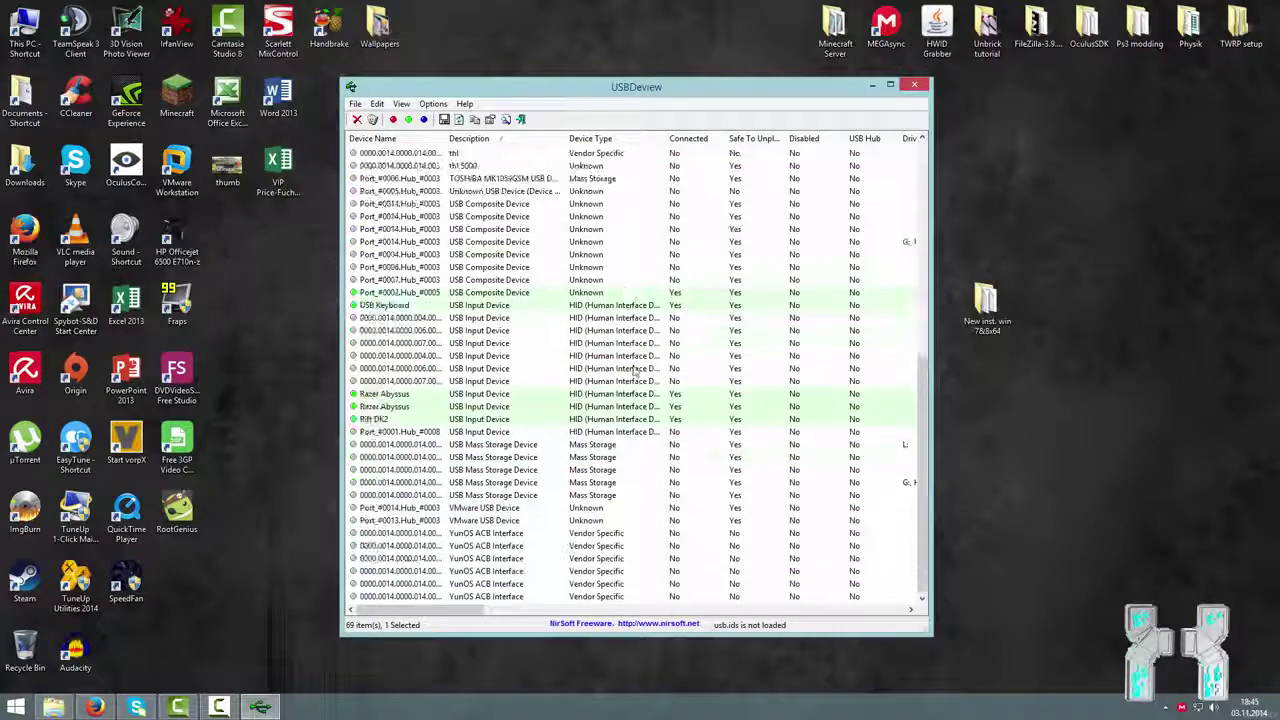
scroll(643, 355, "up", 8)
scroll(643, 355, "up", 4)
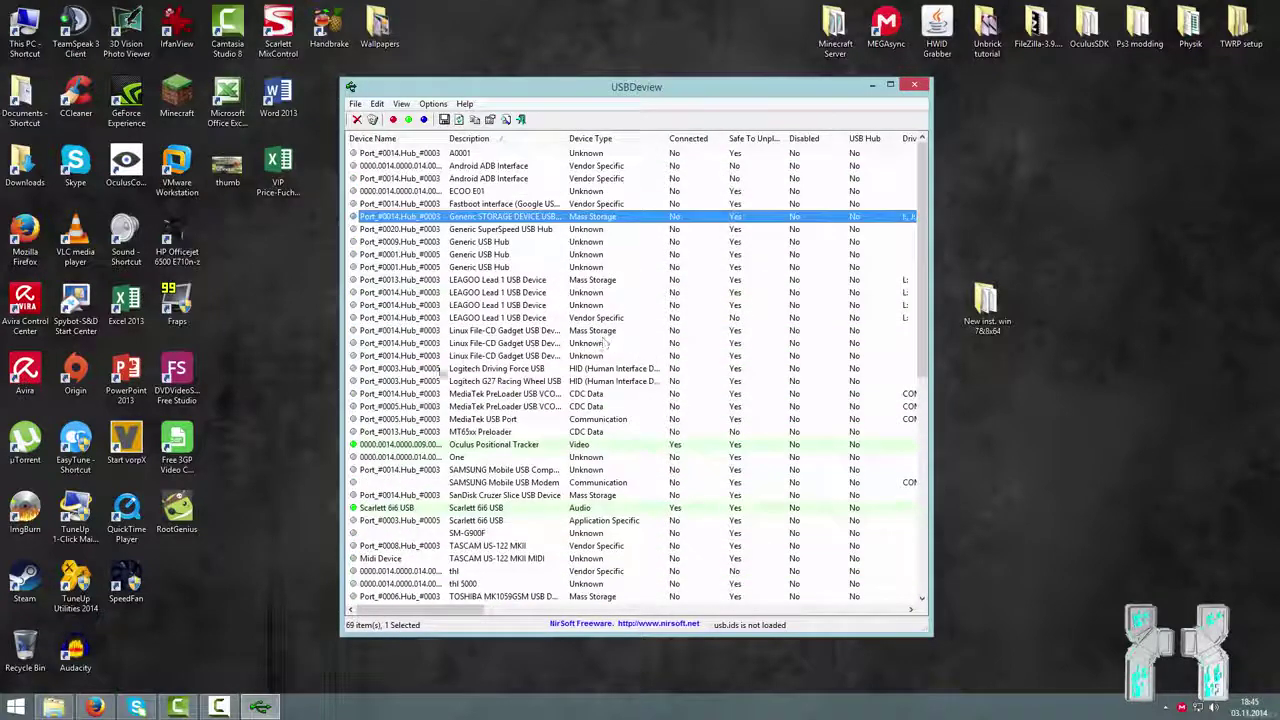
key("m")
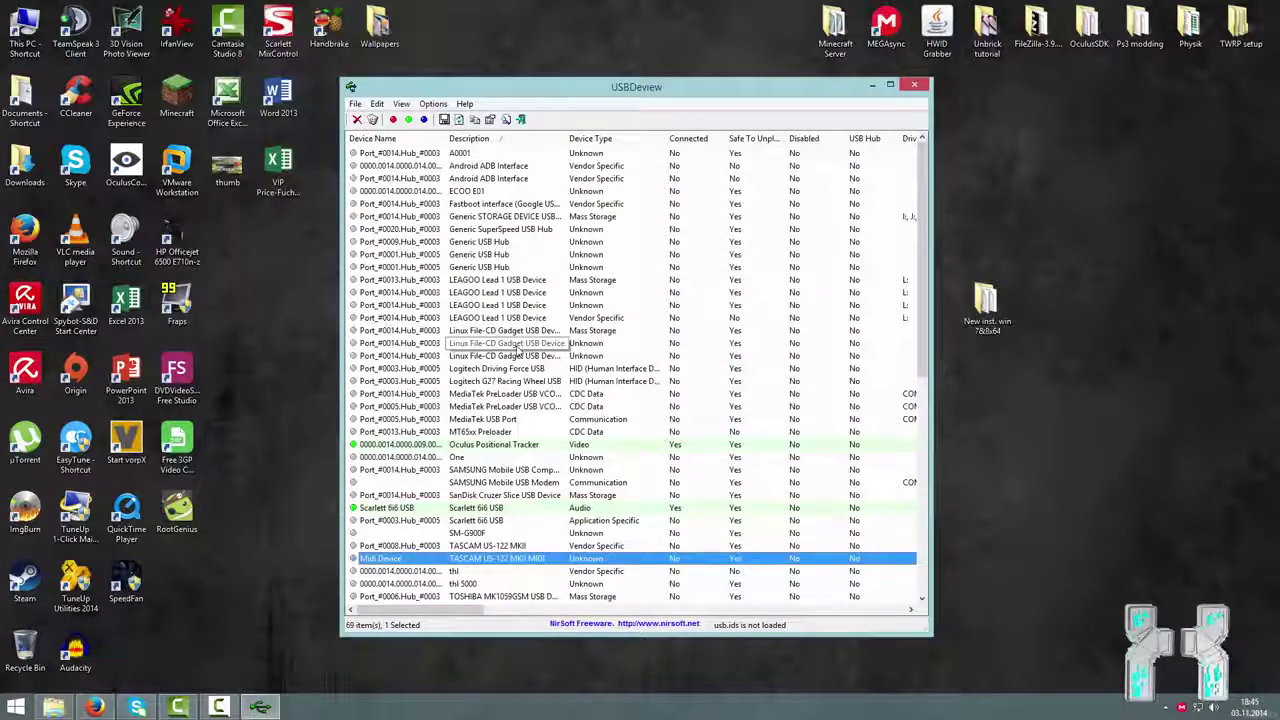
left_click(500, 394)
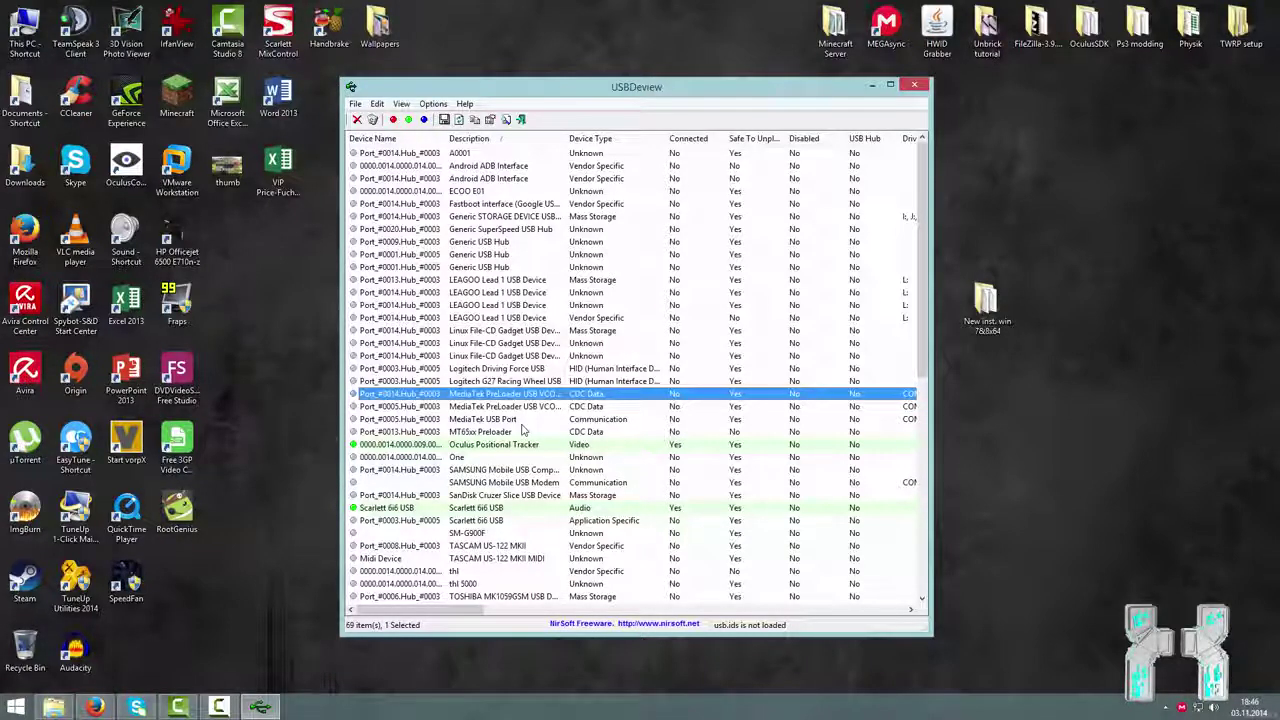
key("shift+Down")
key("shift+Down")
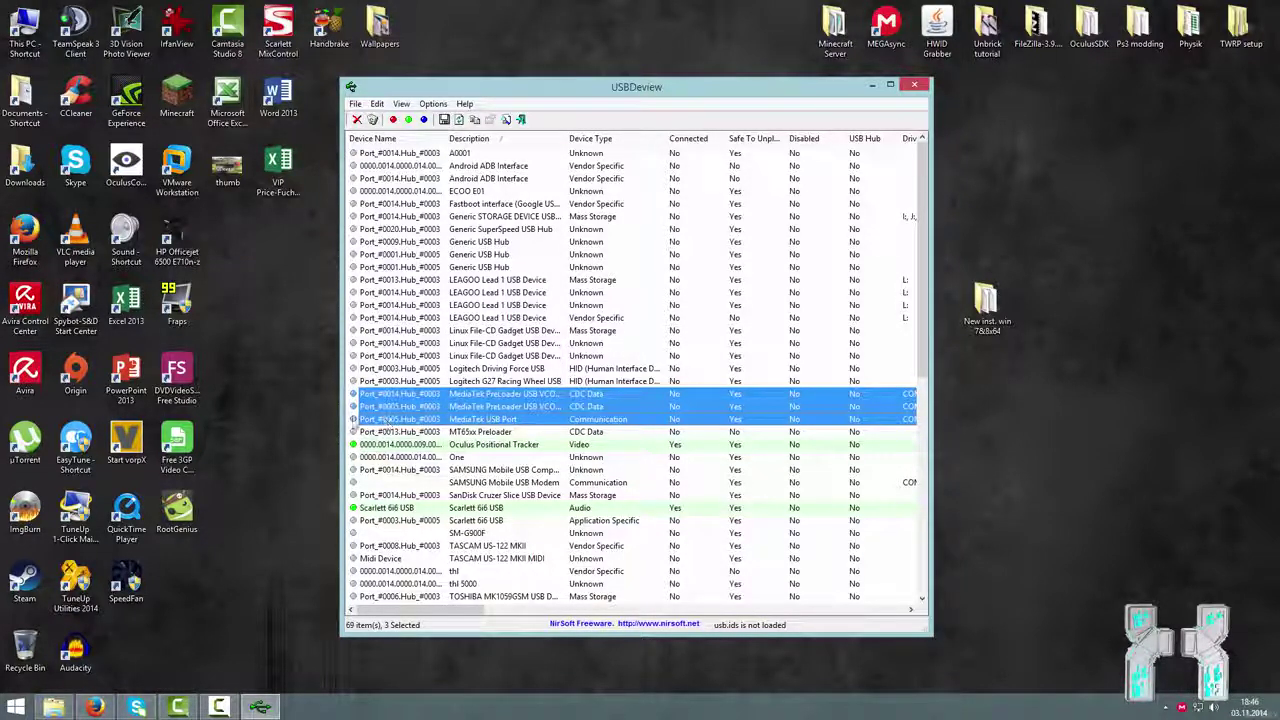
right_click(460, 411)
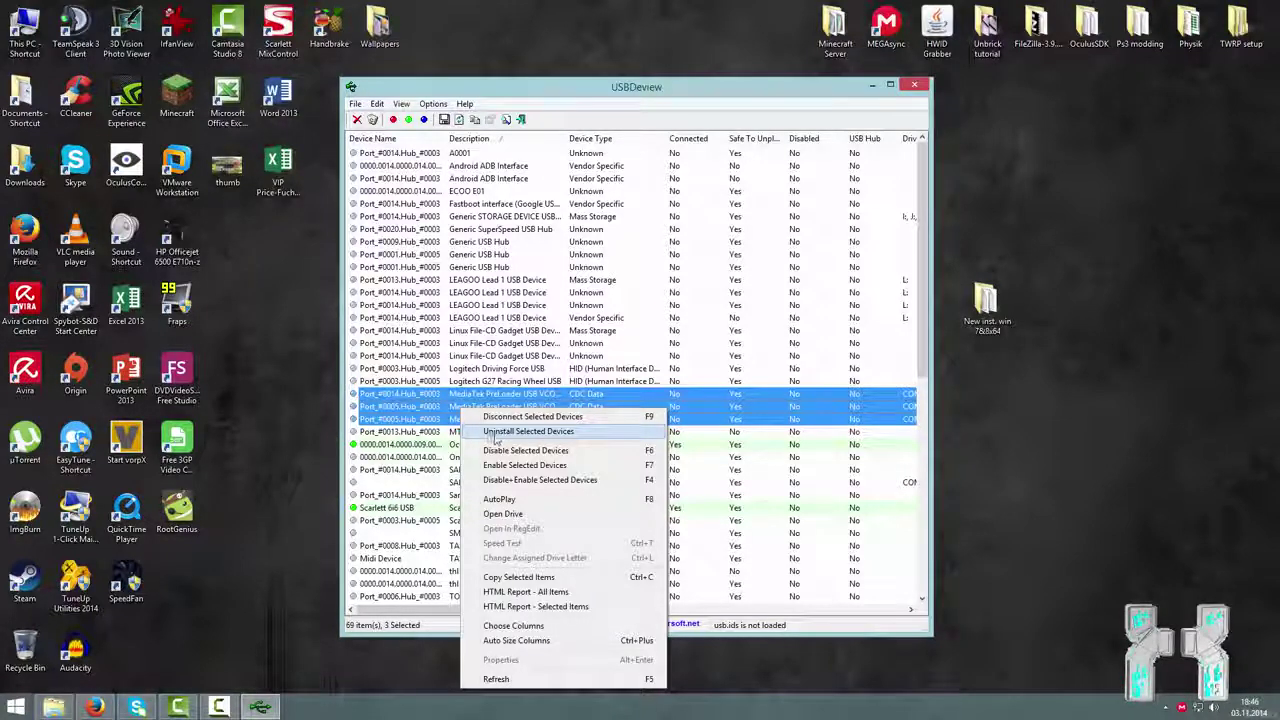
left_click(495, 432)
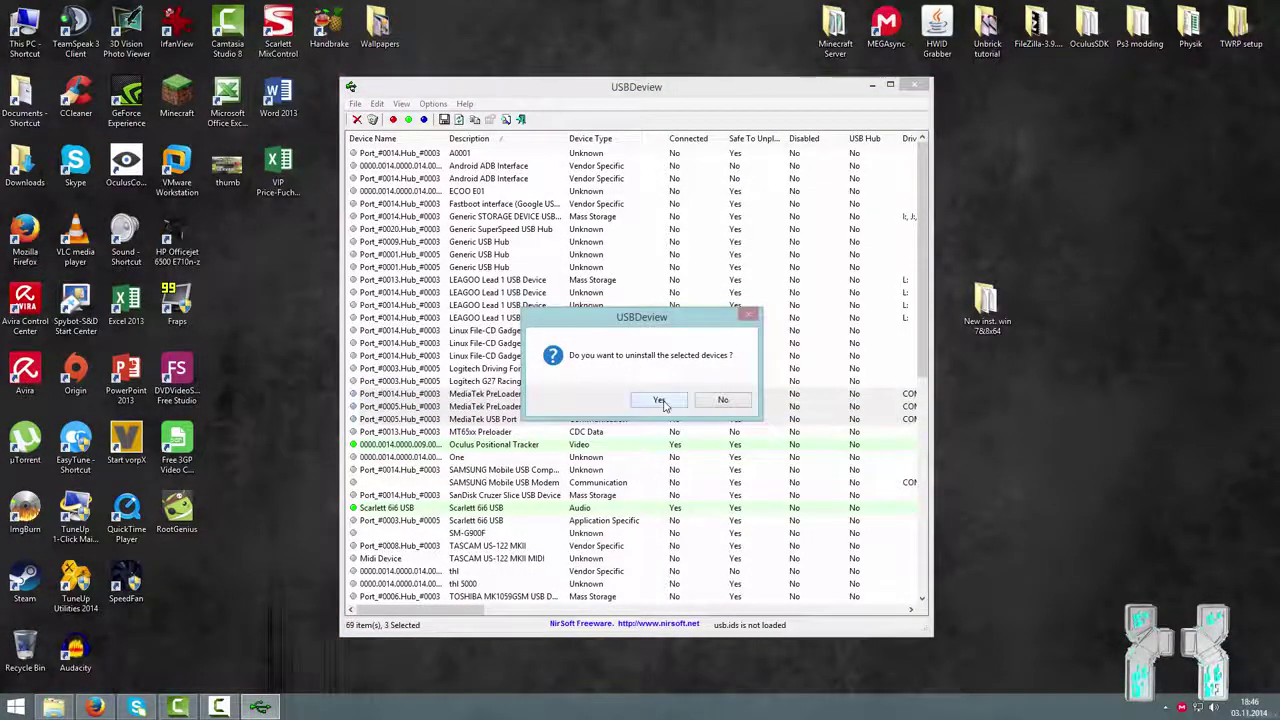
left_click(658, 400)
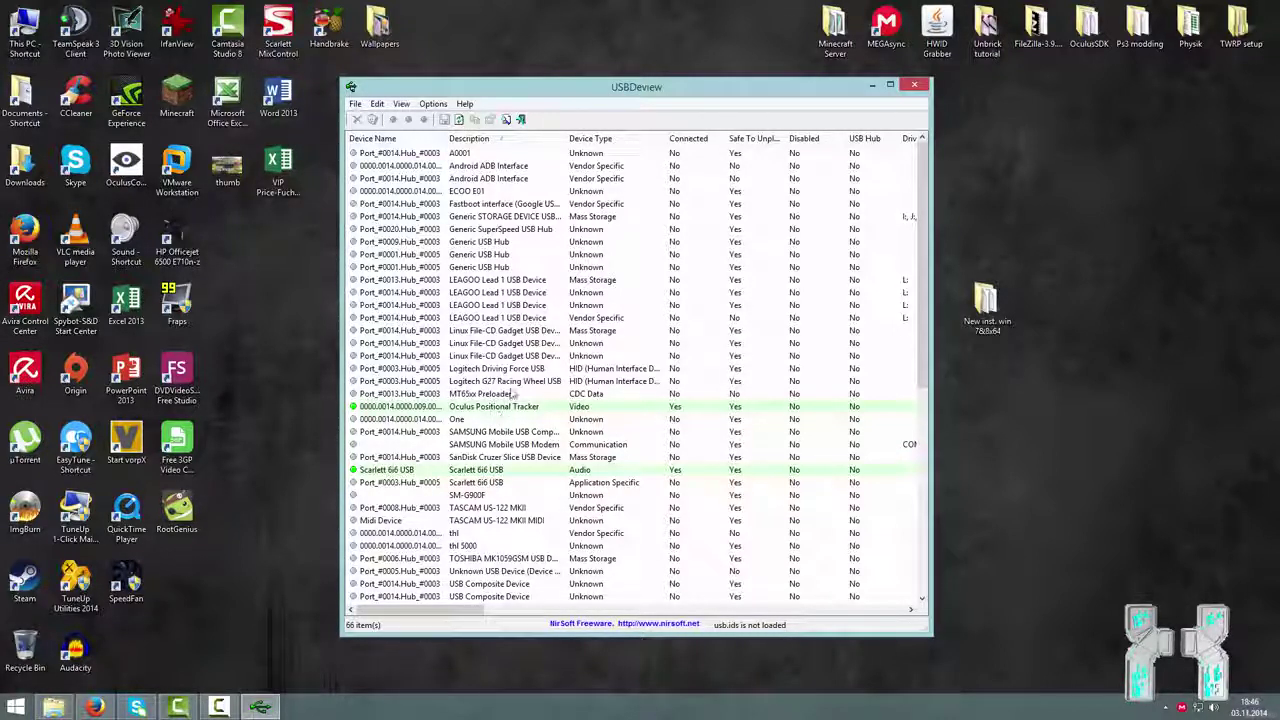
Step: Uninstall the MT65xx Preloader device and confirm the removal
left_click(475, 395)
right_click(463, 397)
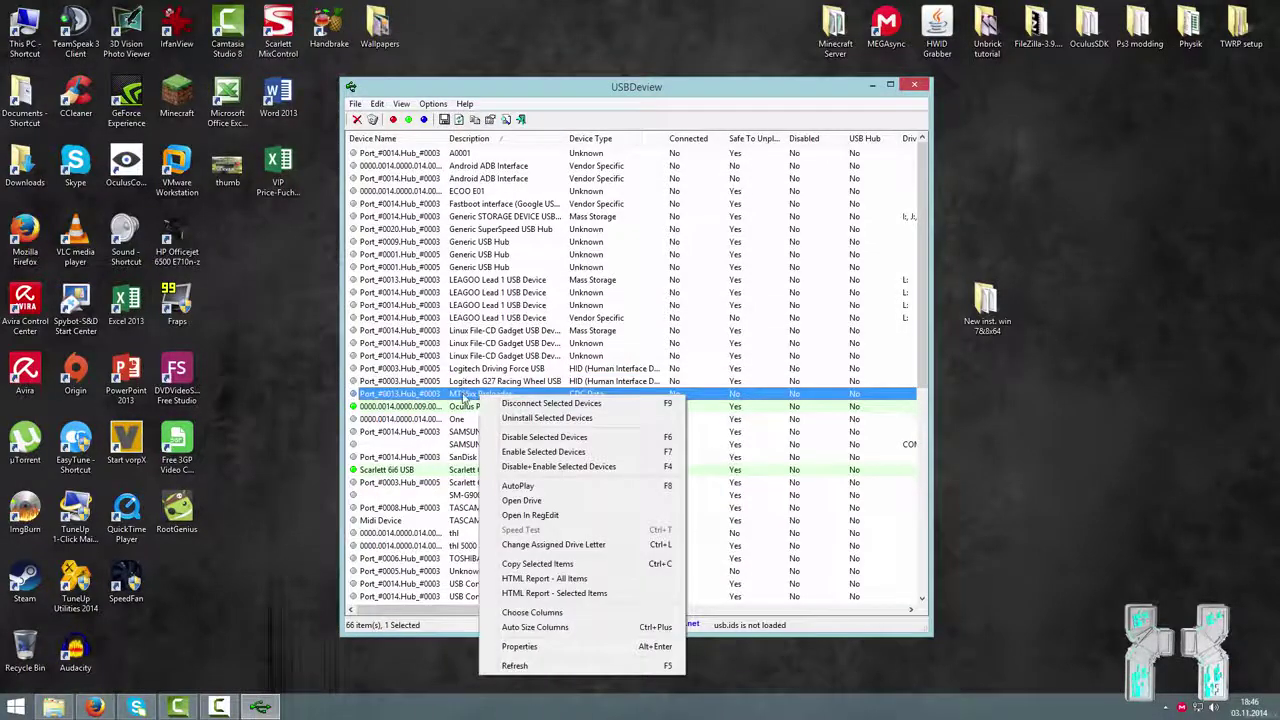
left_click(463, 397)
right_click(496, 393)
left_click(545, 413)
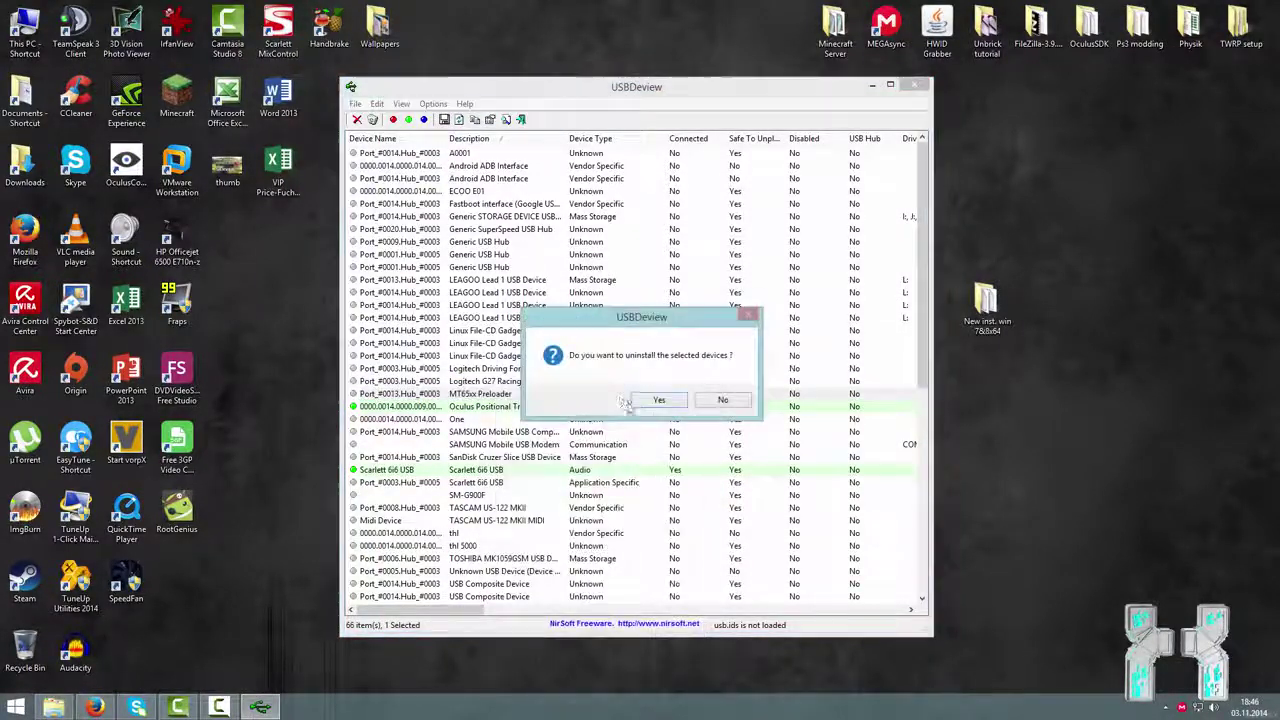
left_click(655, 400)
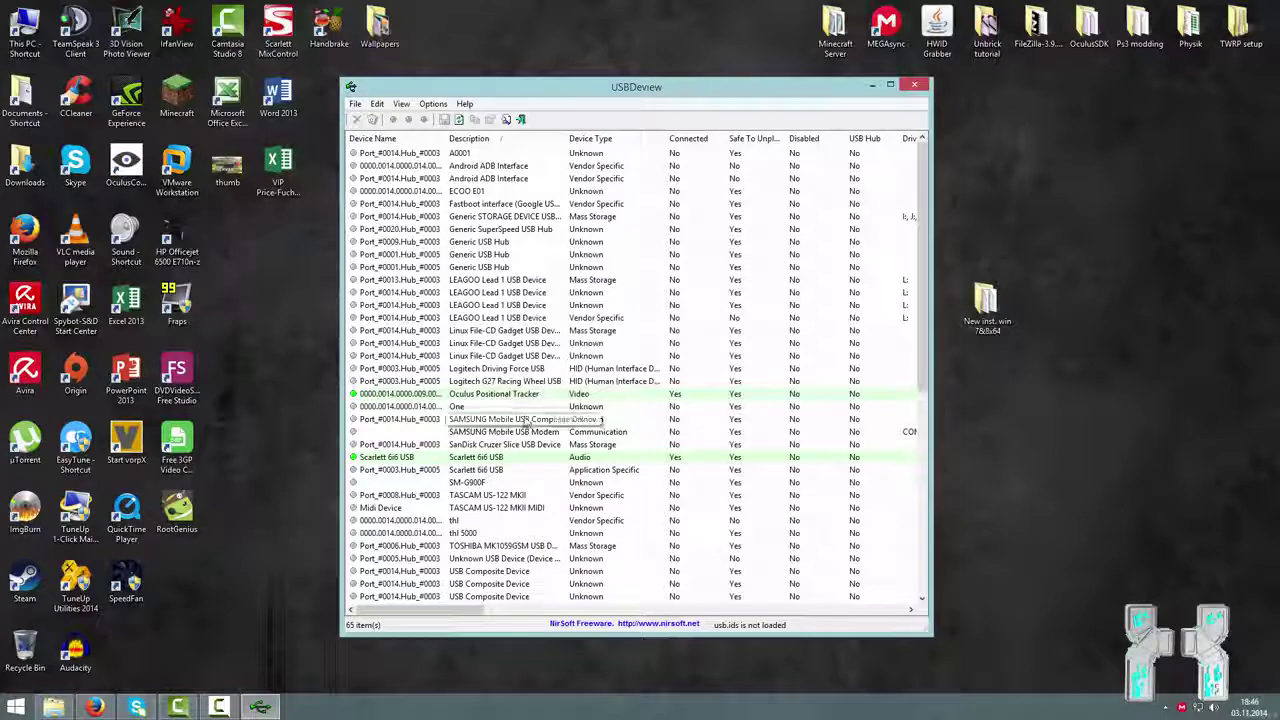
Step: Check the list for remaining phone entries and uninstall the "thl" vendor-specific device
left_click(525, 419)
left_click(482, 533)
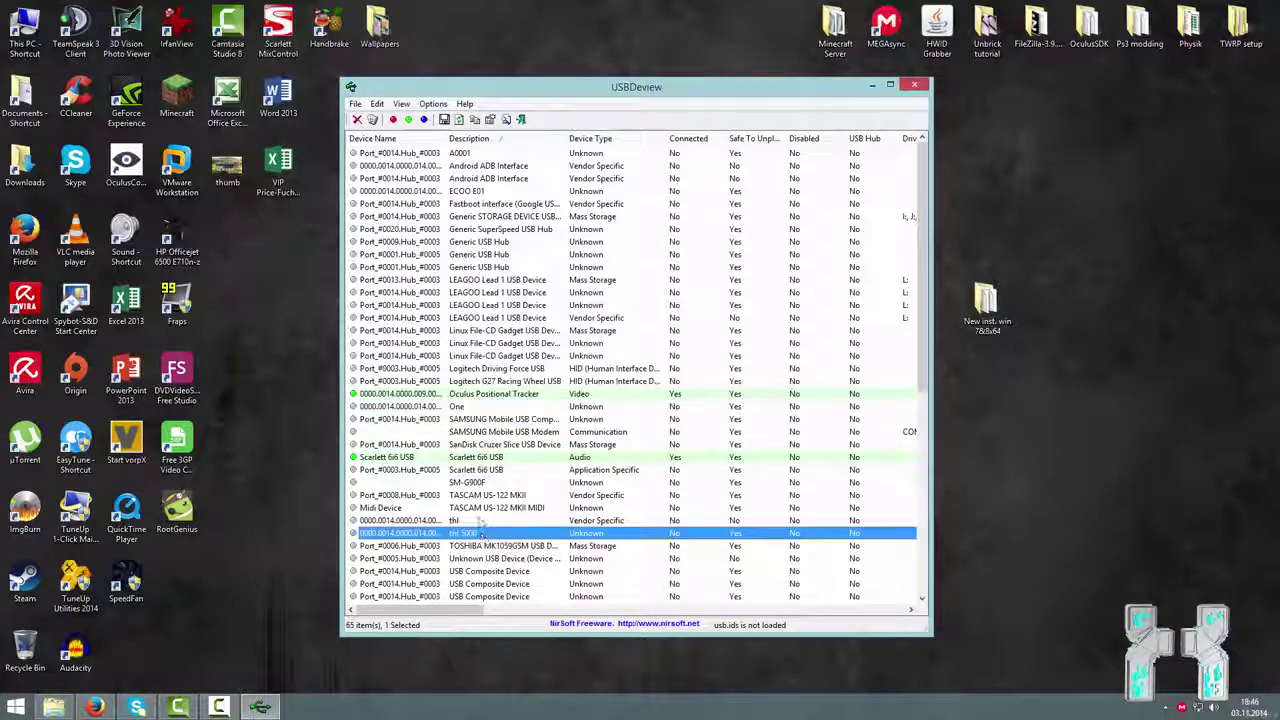
left_click(484, 521)
left_click(484, 533)
left_click(486, 521)
right_click(490, 520)
left_click(493, 510)
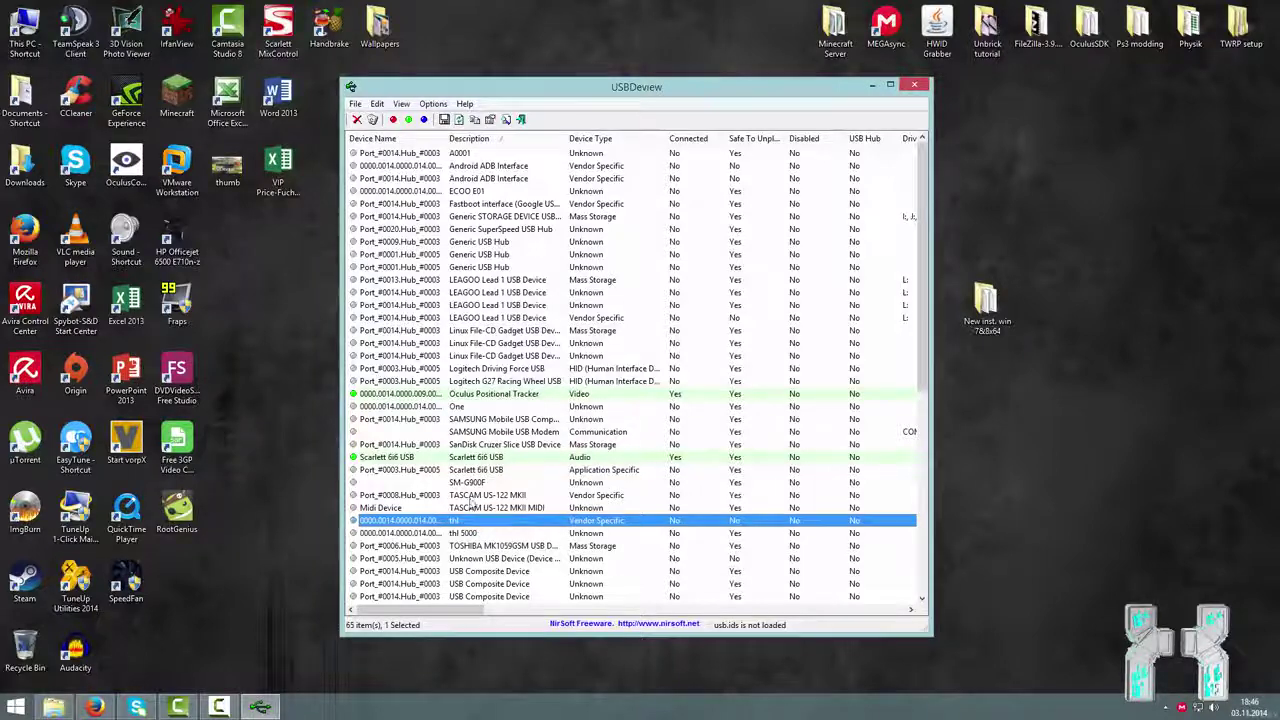
scroll(478, 500, "down", 4)
scroll(476, 488, "up", 4)
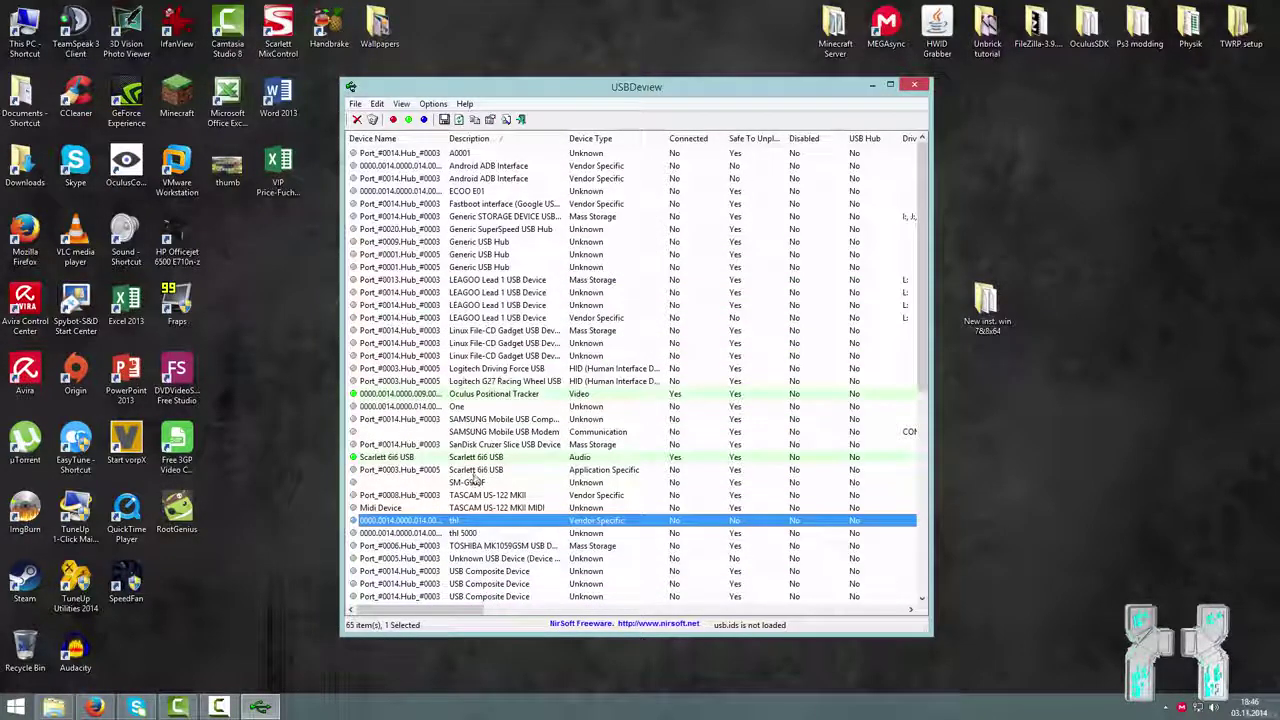
scroll(476, 480, "down", 10)
scroll(466, 476, "up", 5)
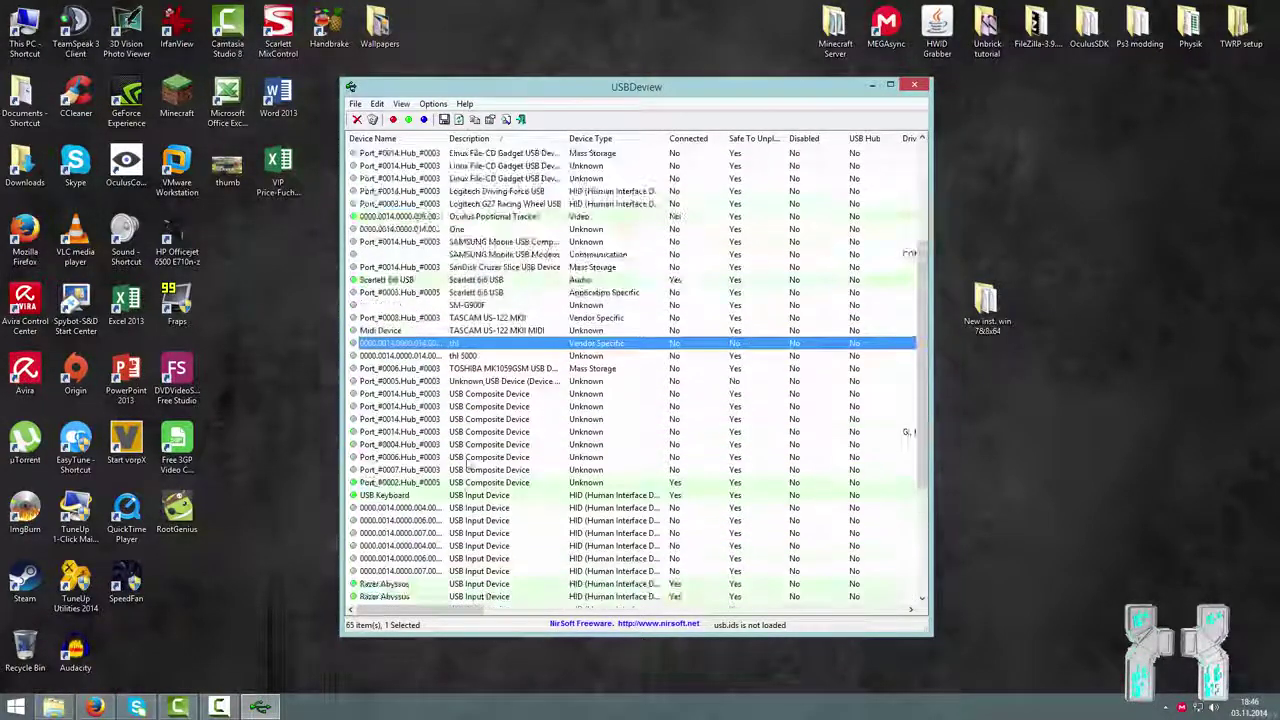
right_click(466, 350)
left_click(520, 378)
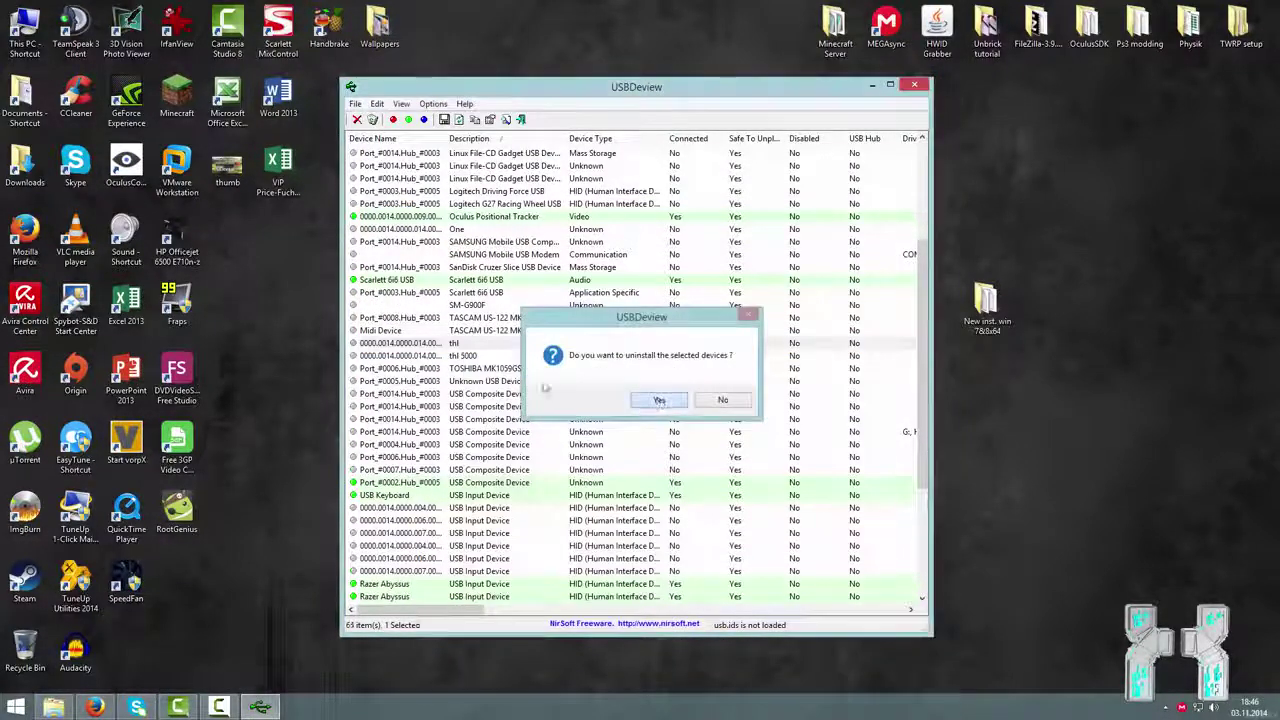
left_click(658, 399)
Step: Uninstall the "thl 5000" device and confirm the removal
right_click(372, 345)
left_click(420, 369)
left_click(652, 400)
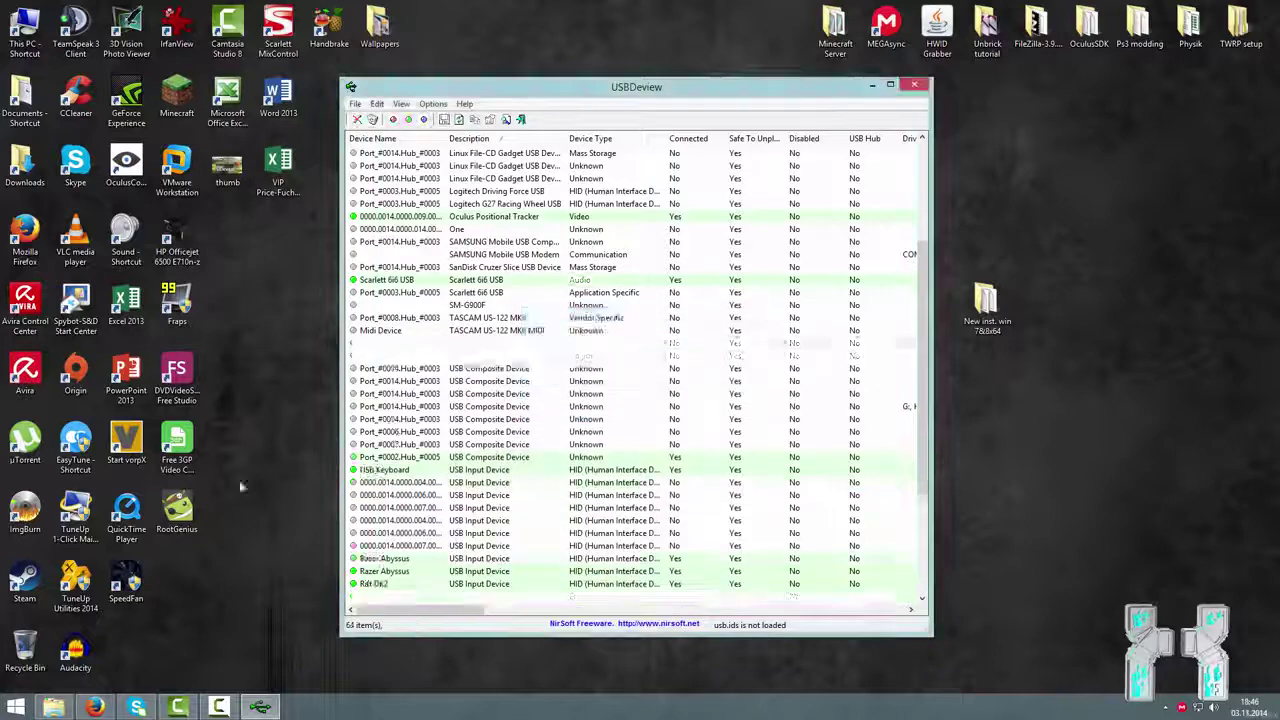
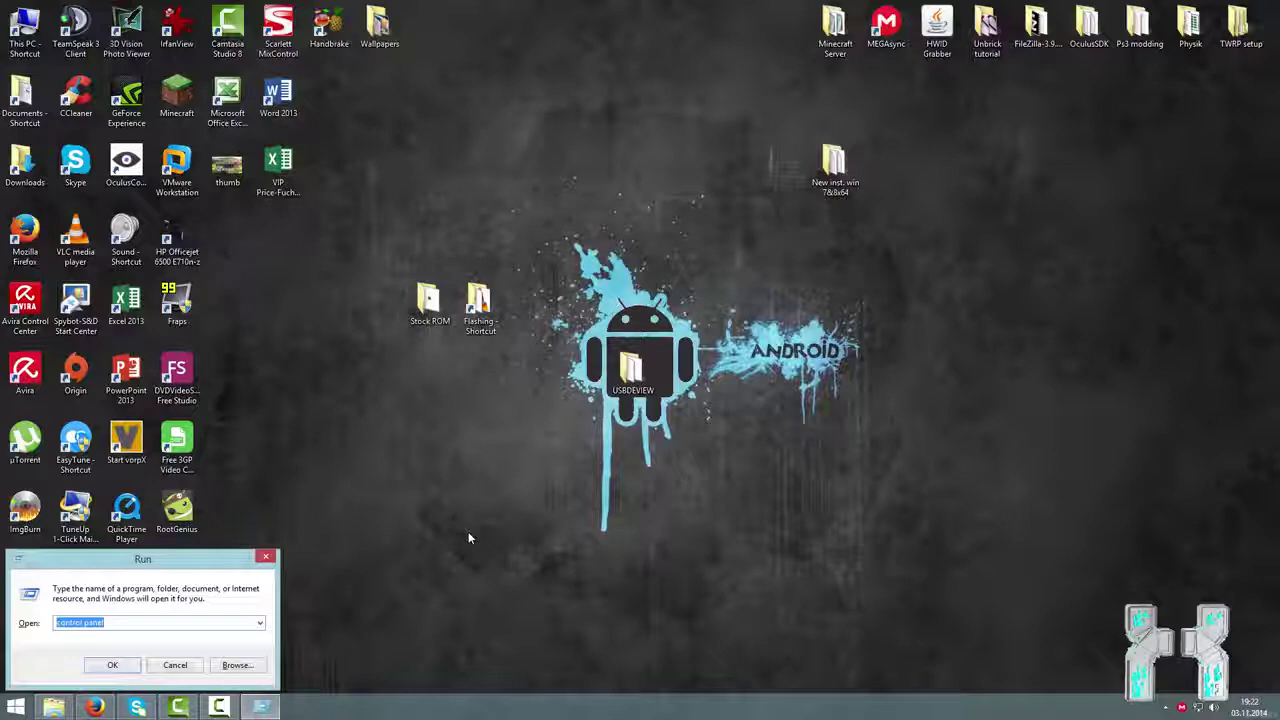
Step: Open Device Manager through the System page of the Control Panel, then close the System window and move Device Manager toward the screen's centre
key("Return")
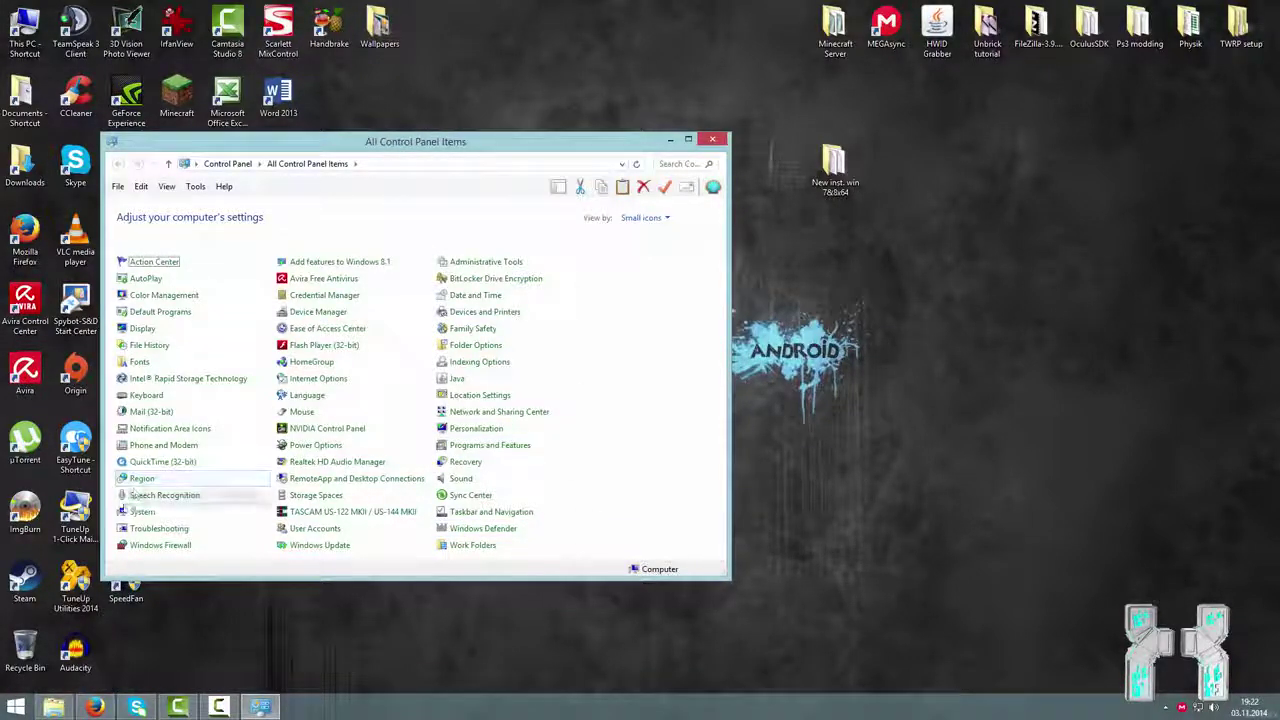
left_click(138, 511)
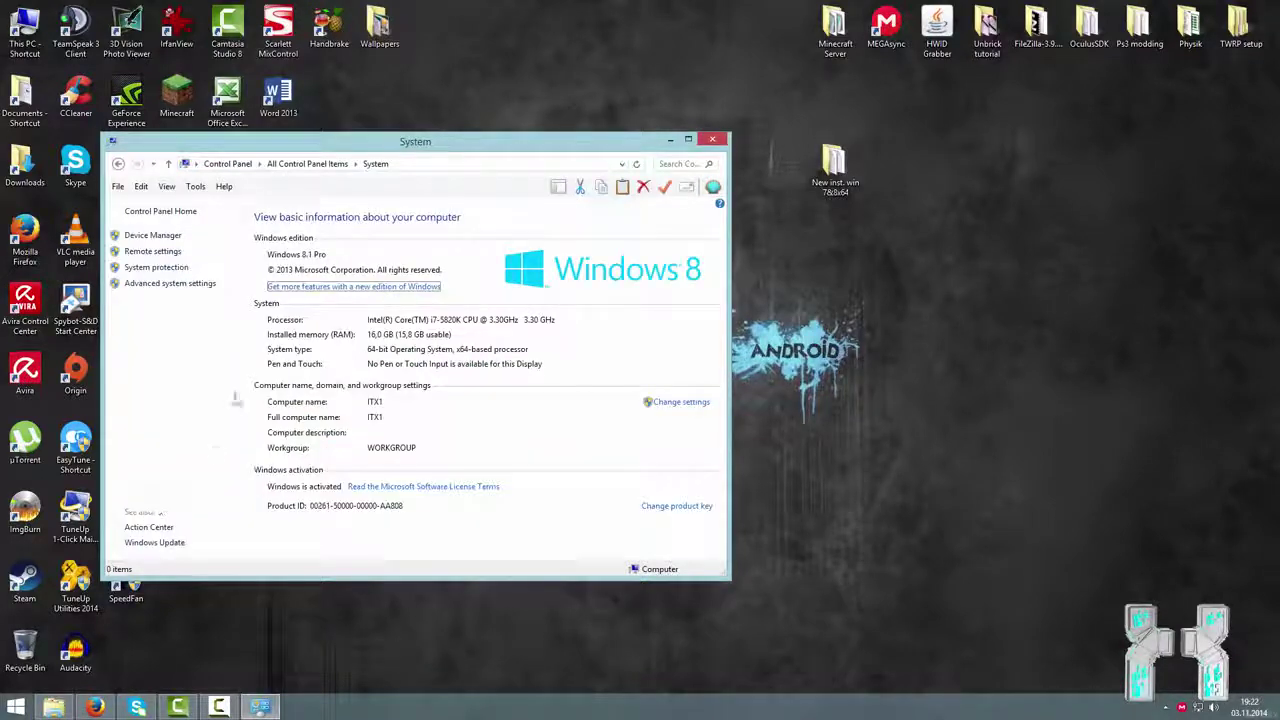
left_click(140, 236)
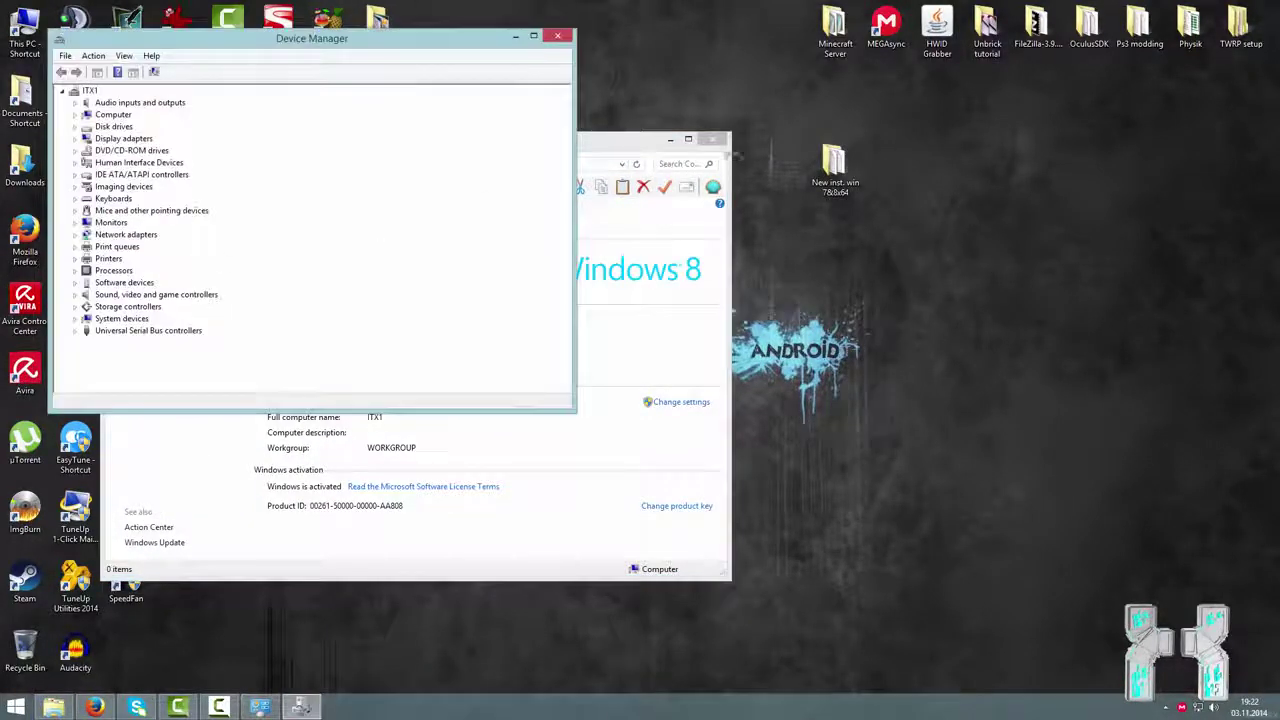
left_click(711, 139)
left_click_drag(307, 38, 482, 171)
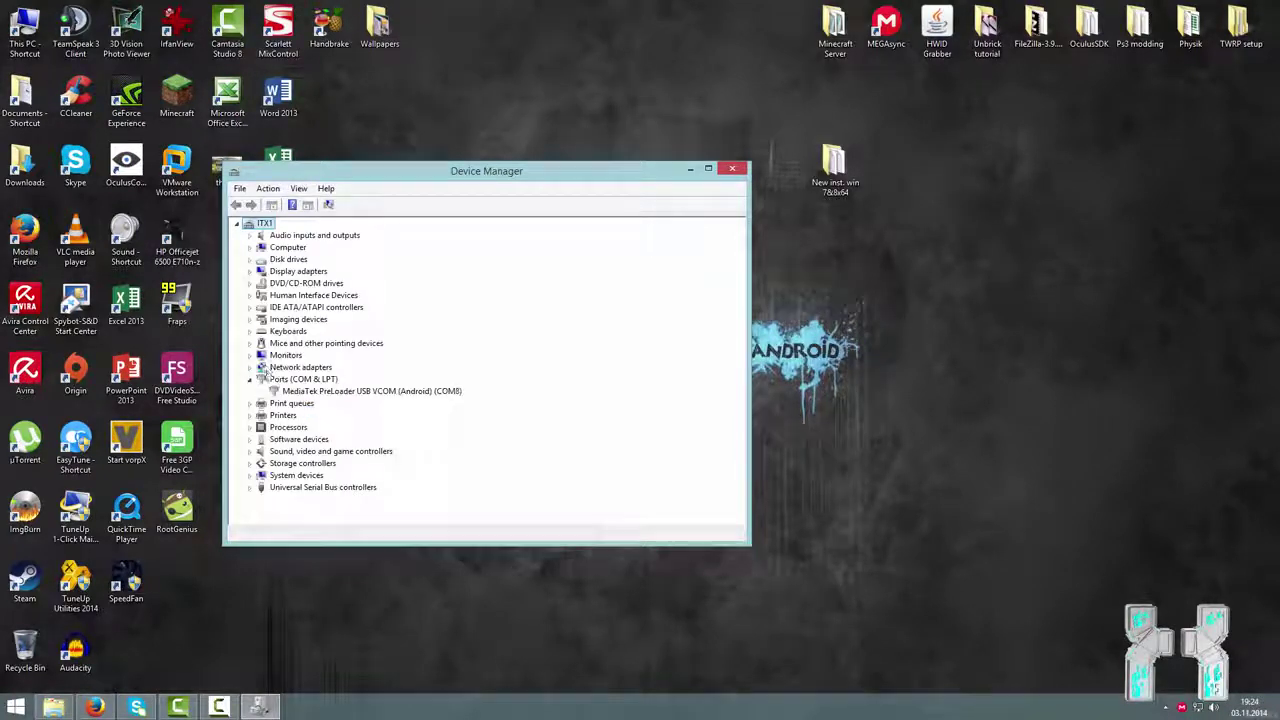
Step: Update the MediaTek PreLoader USB VCOM (Android) port's driver by searching the amd64 subfolder of New inst. win 7&8x64
right_click(296, 392)
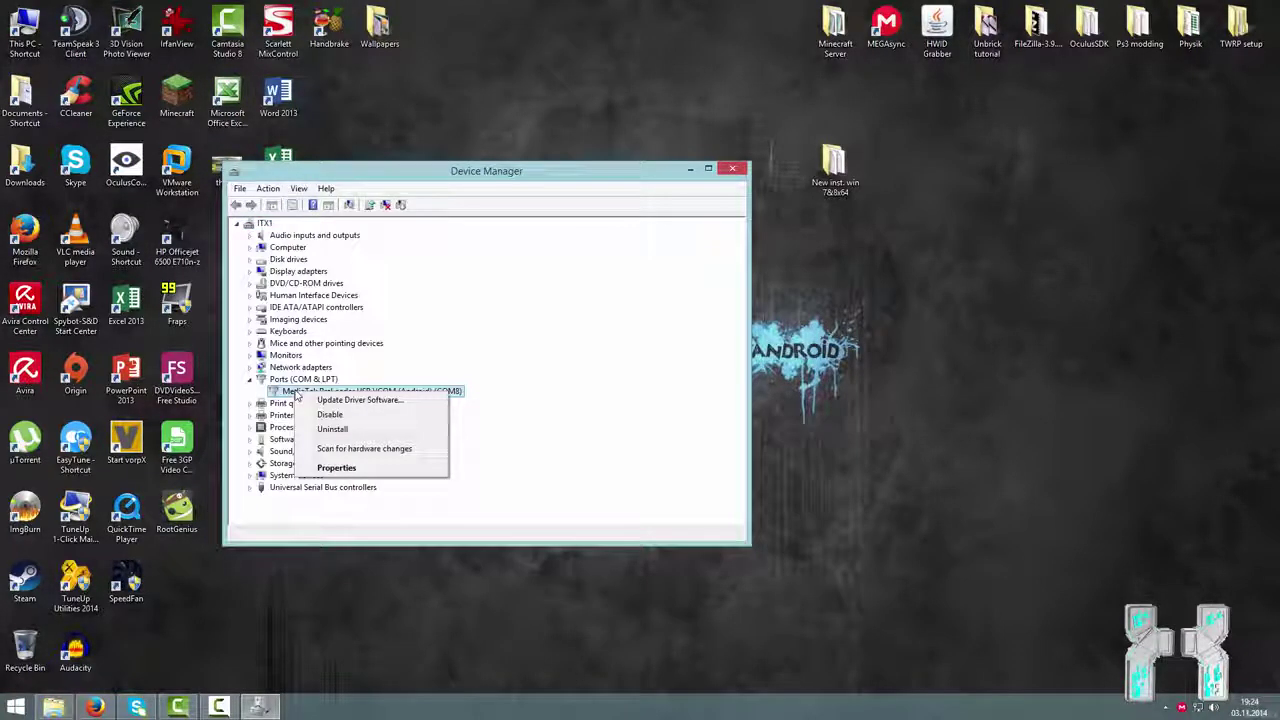
left_click(420, 400)
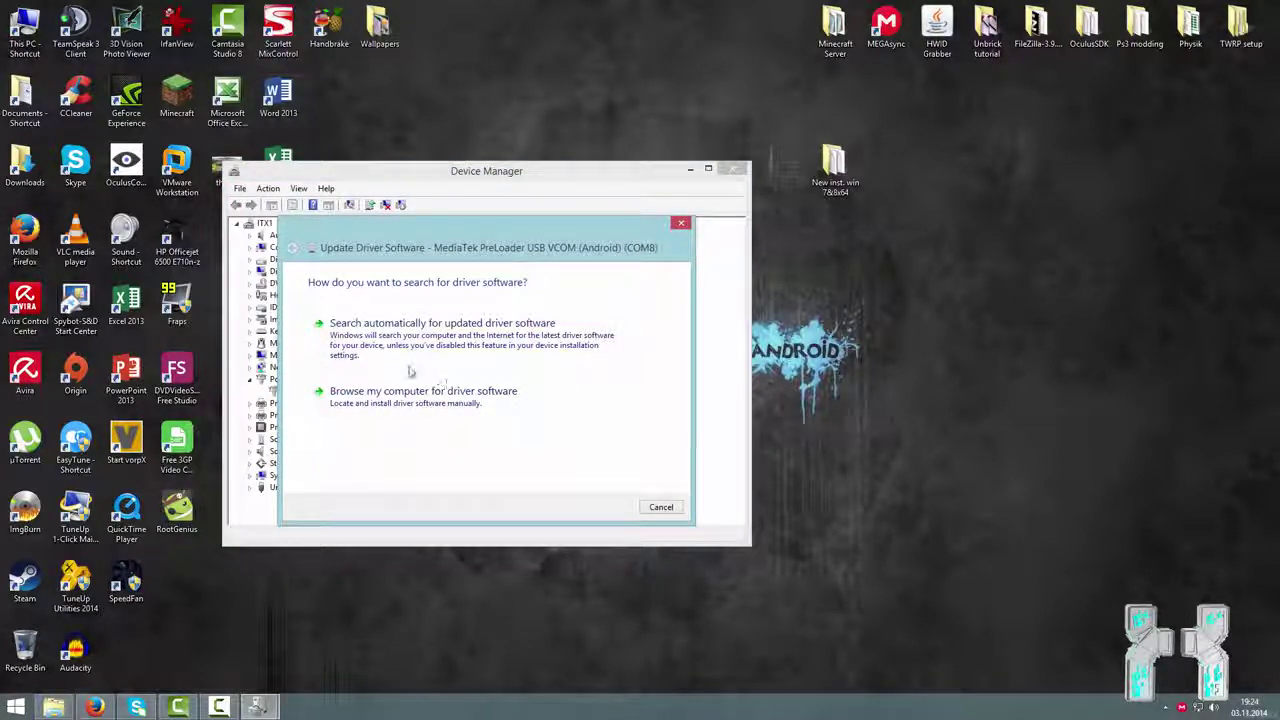
left_click(436, 400)
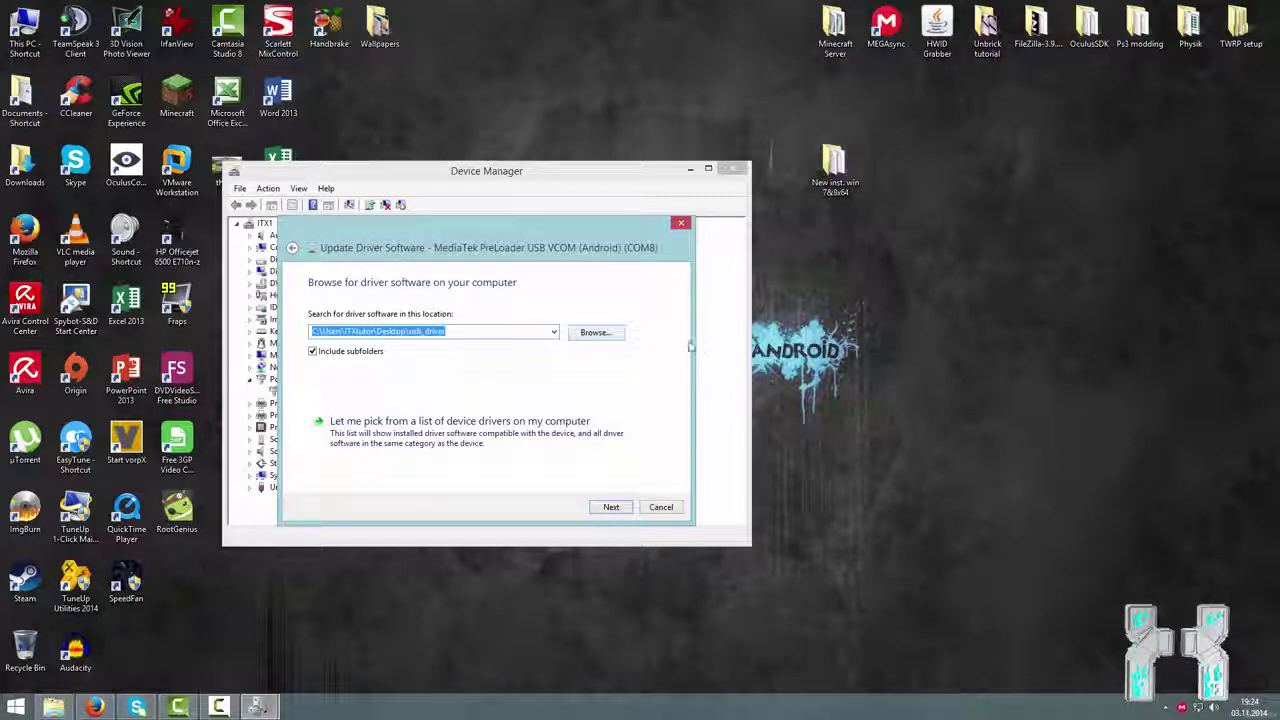
left_click(610, 336)
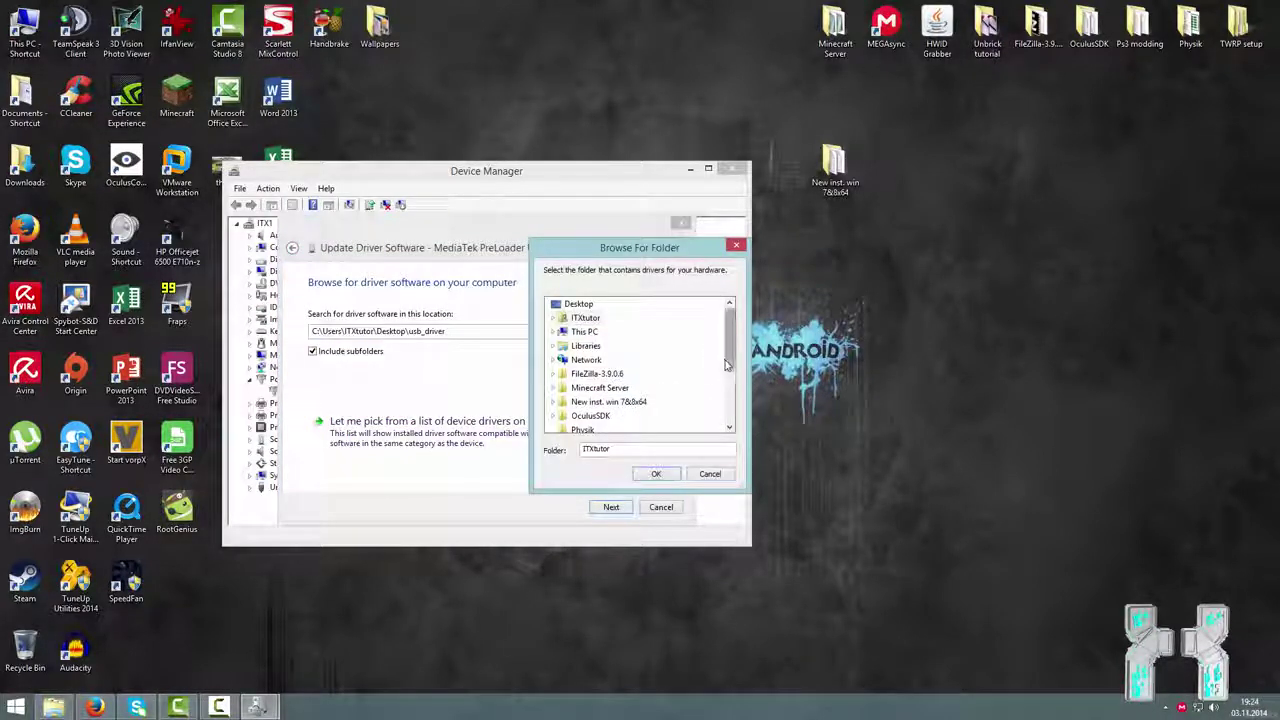
scroll(733, 395, "down", 3)
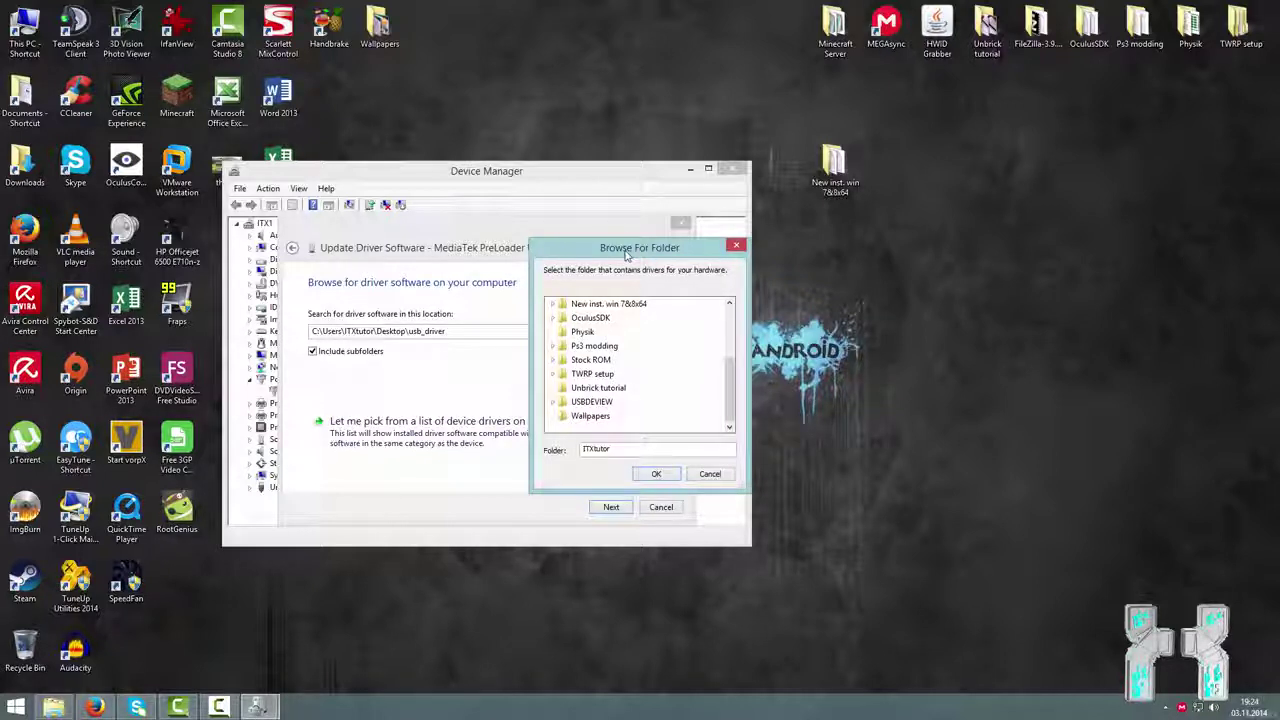
left_click(605, 304)
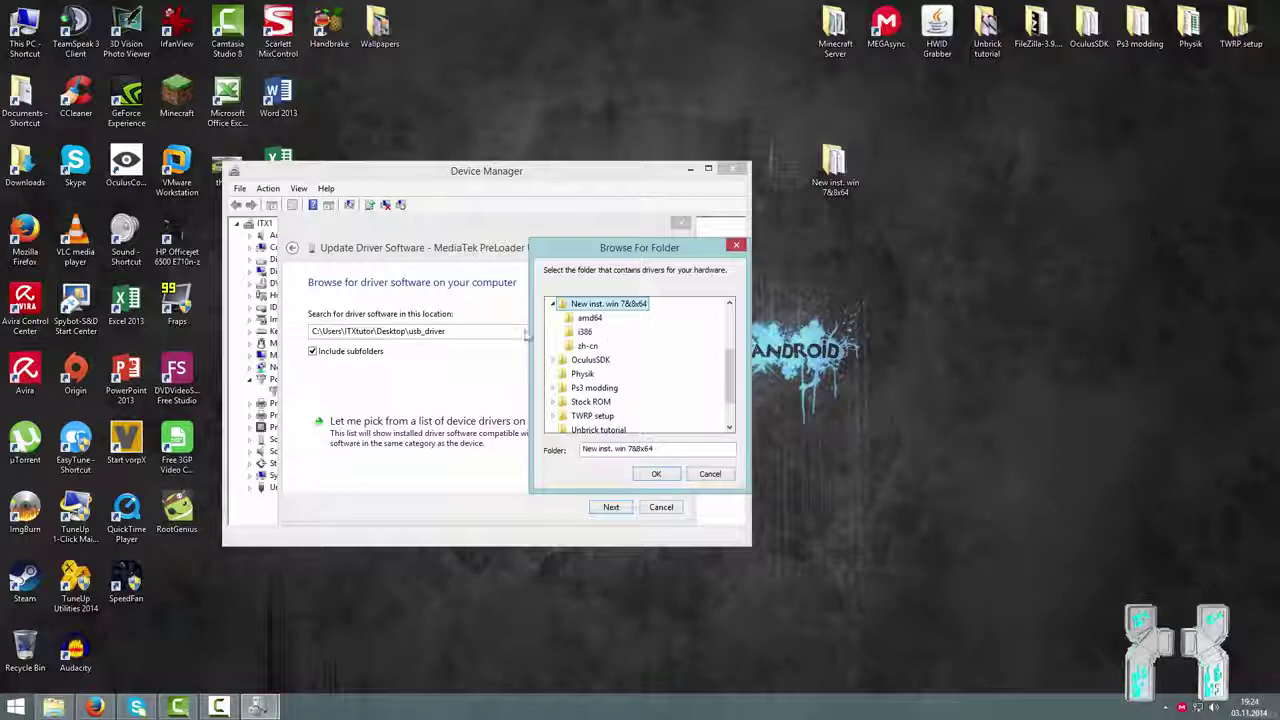
left_click(590, 318)
left_click(657, 472)
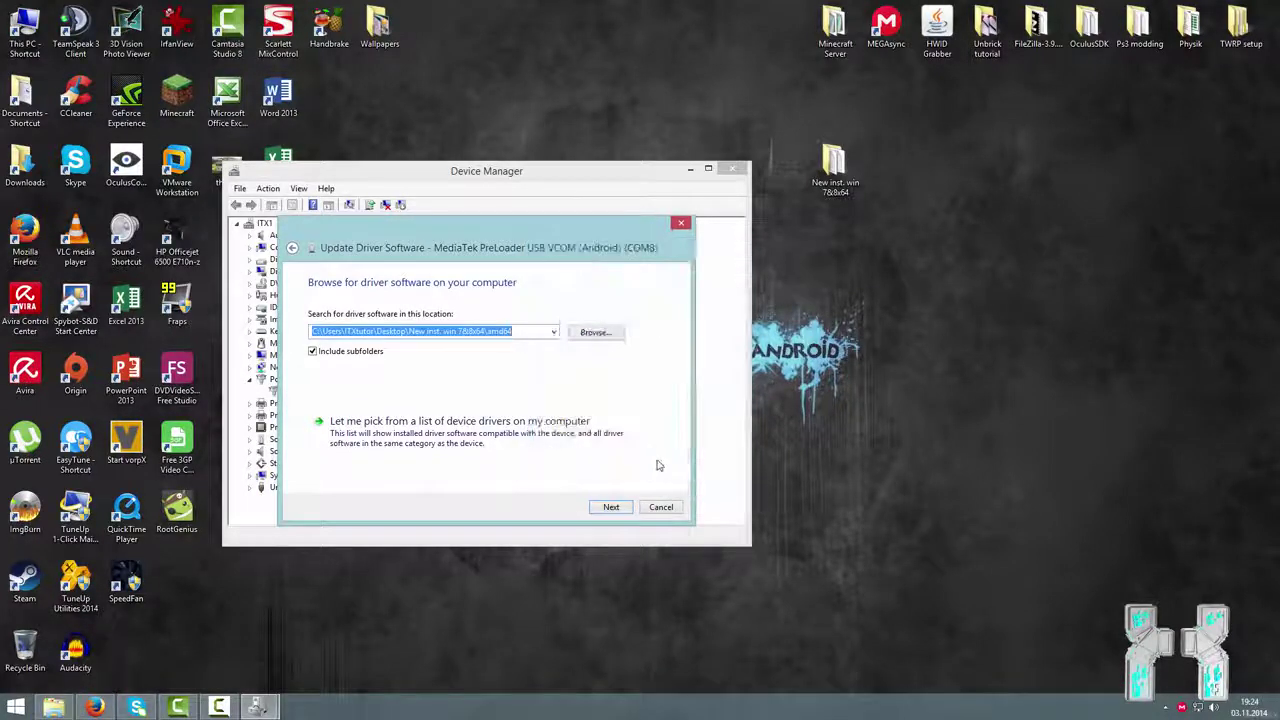
left_click(611, 507)
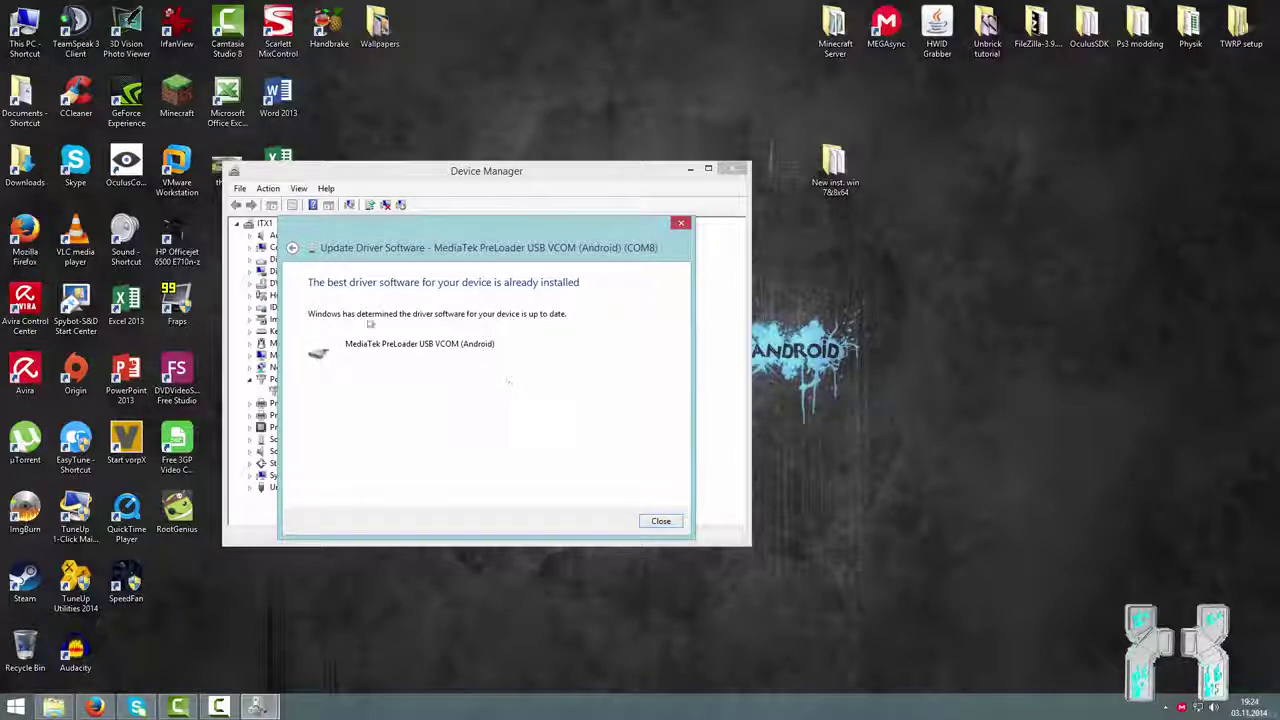
Step: Return to the driver location page and choose to pick the driver manually from a disk
left_click(291, 248)
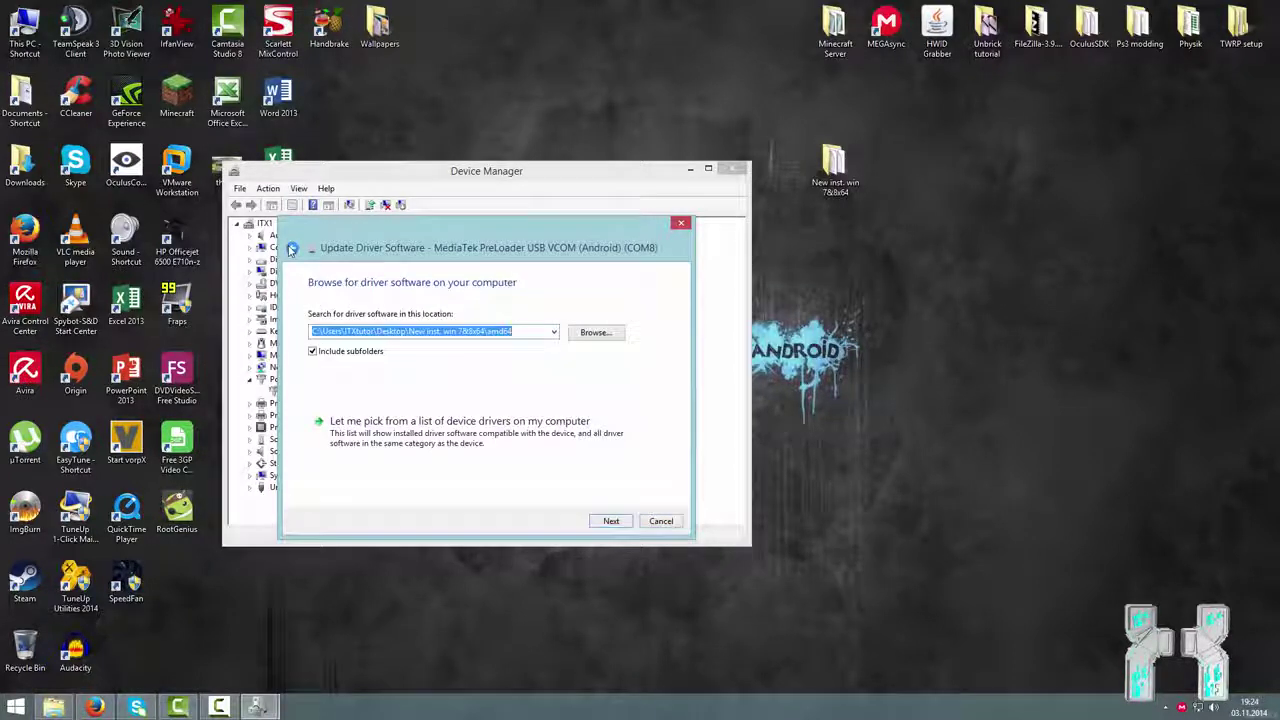
left_click(410, 435)
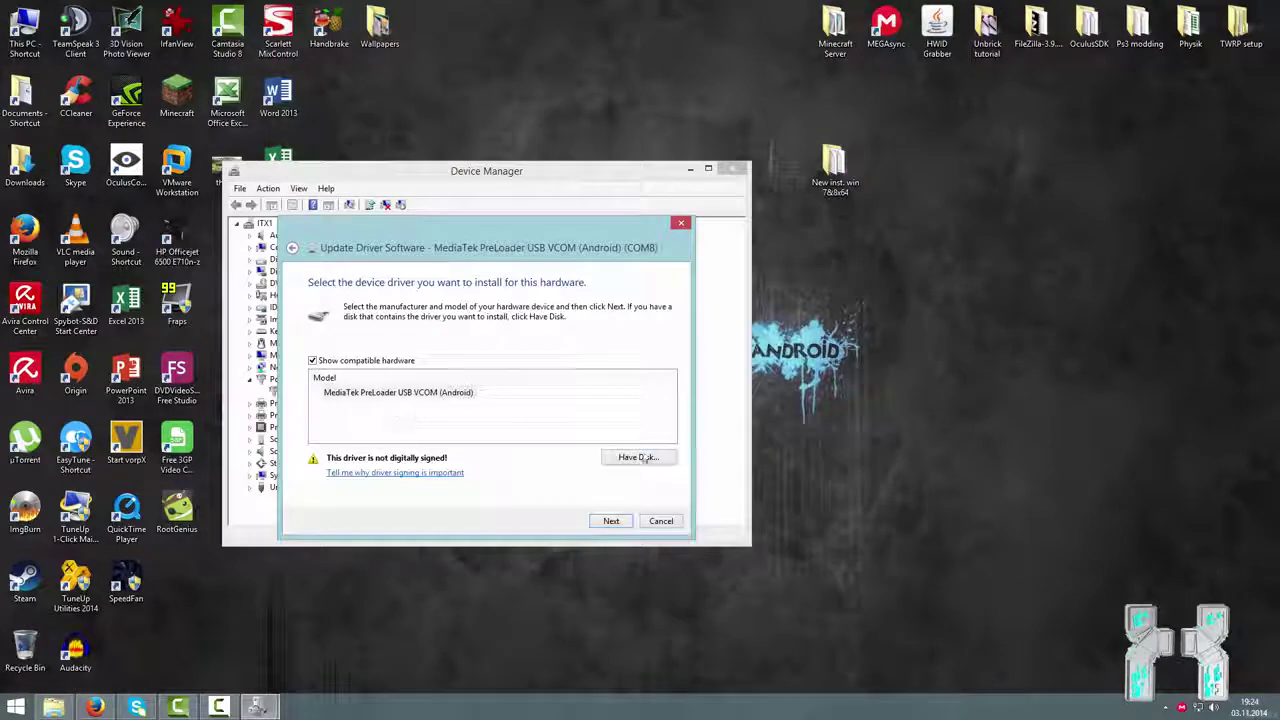
left_click(632, 461)
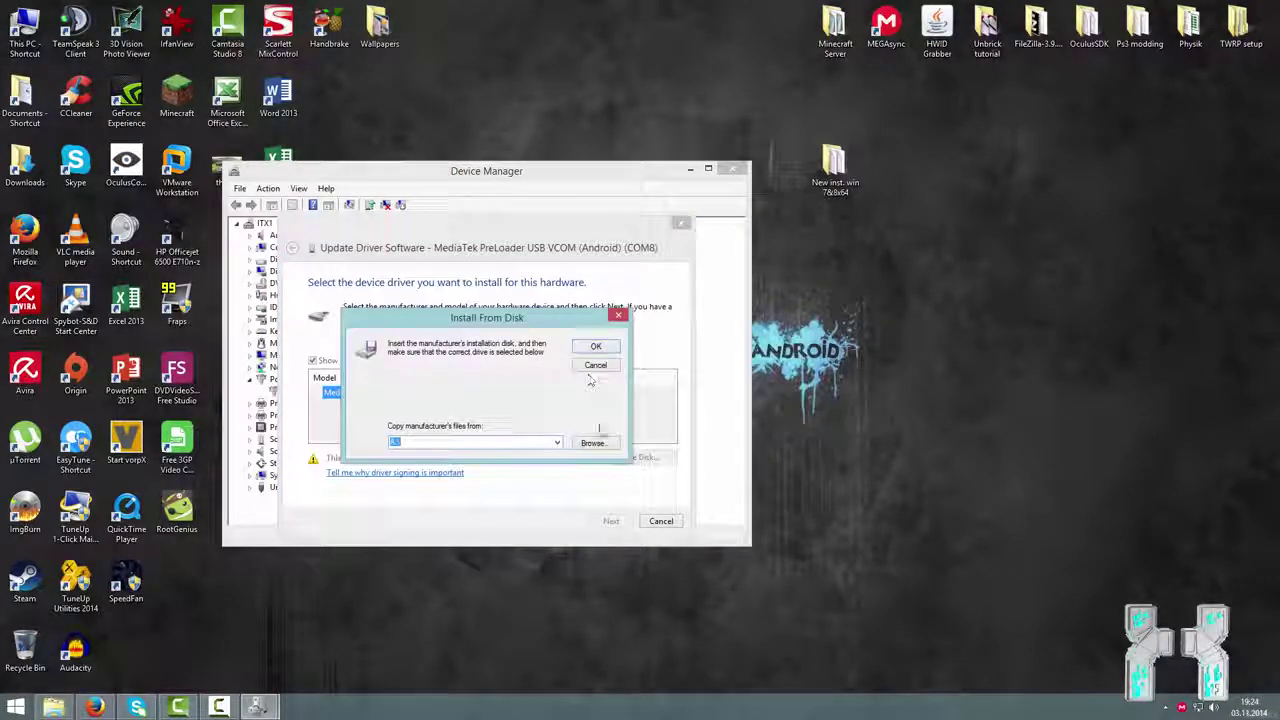
Step: Load the android_winusb setup file from the desktop folder New inst. win 7&8x64 as the driver source
left_click(590, 439)
left_click(384, 437)
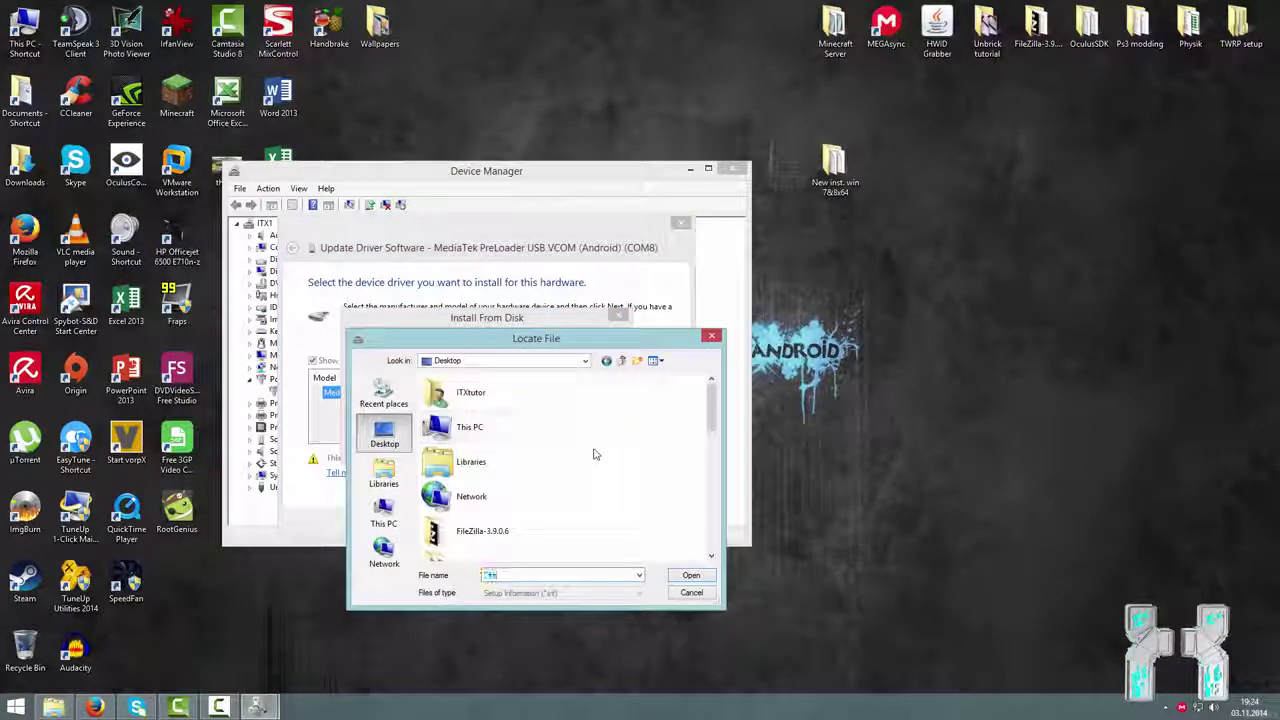
scroll(590, 455, "down", 10)
scroll(504, 480, "up", 10)
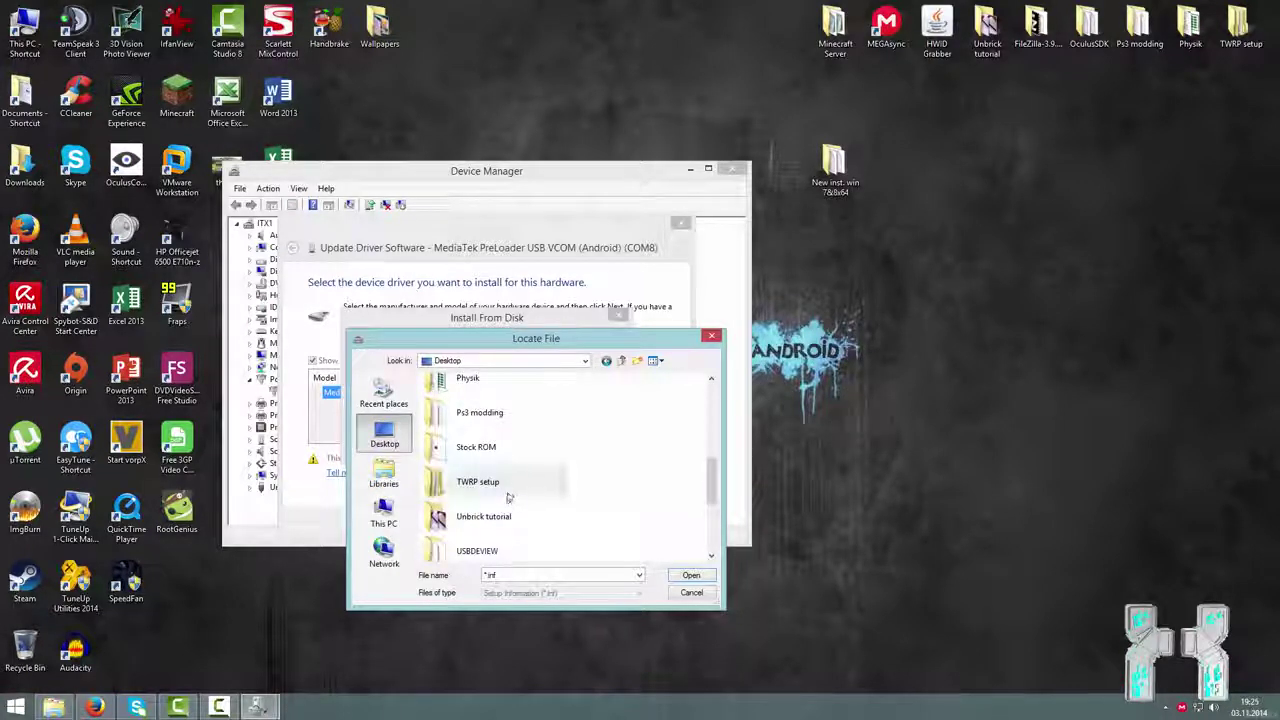
double_click(503, 488)
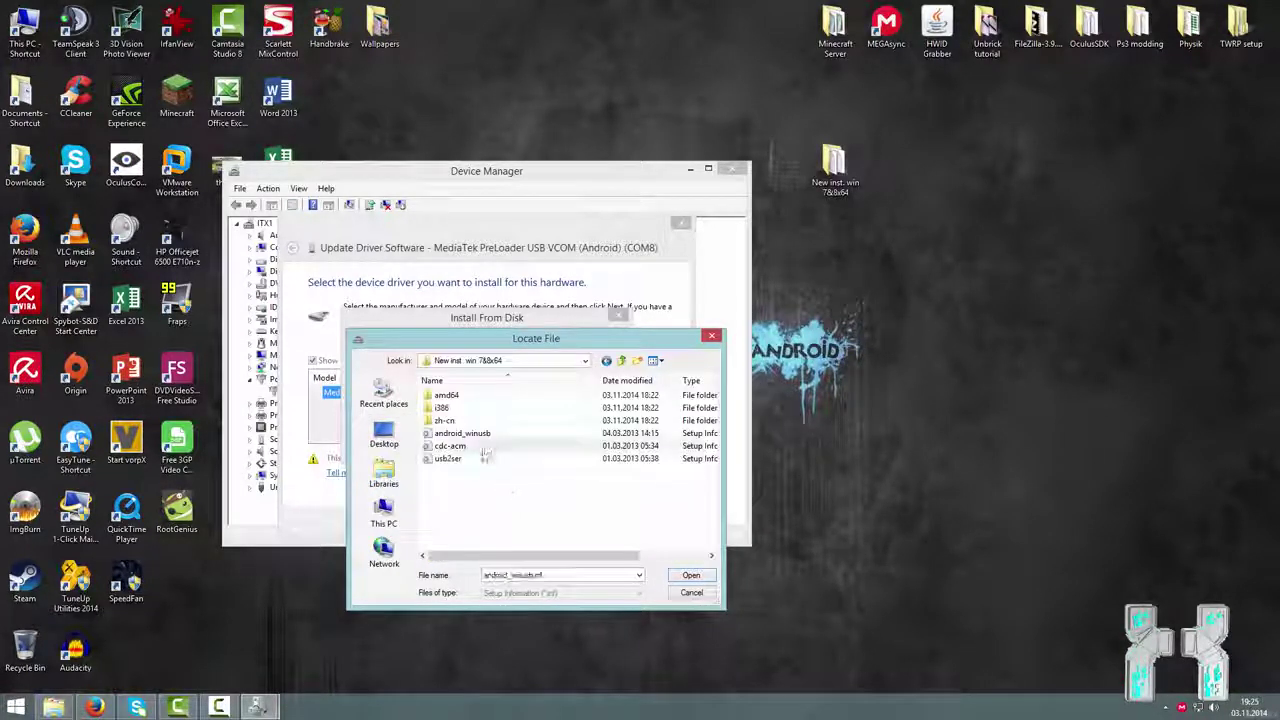
double_click(455, 396)
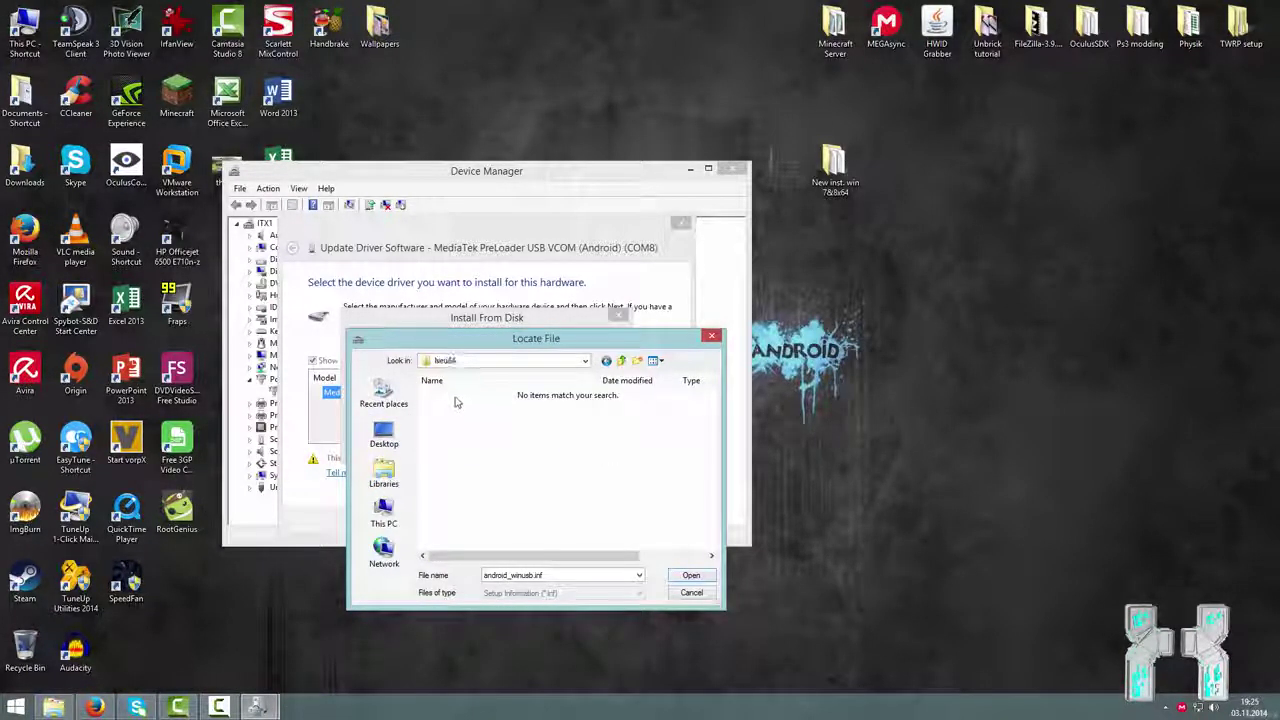
left_click(606, 360)
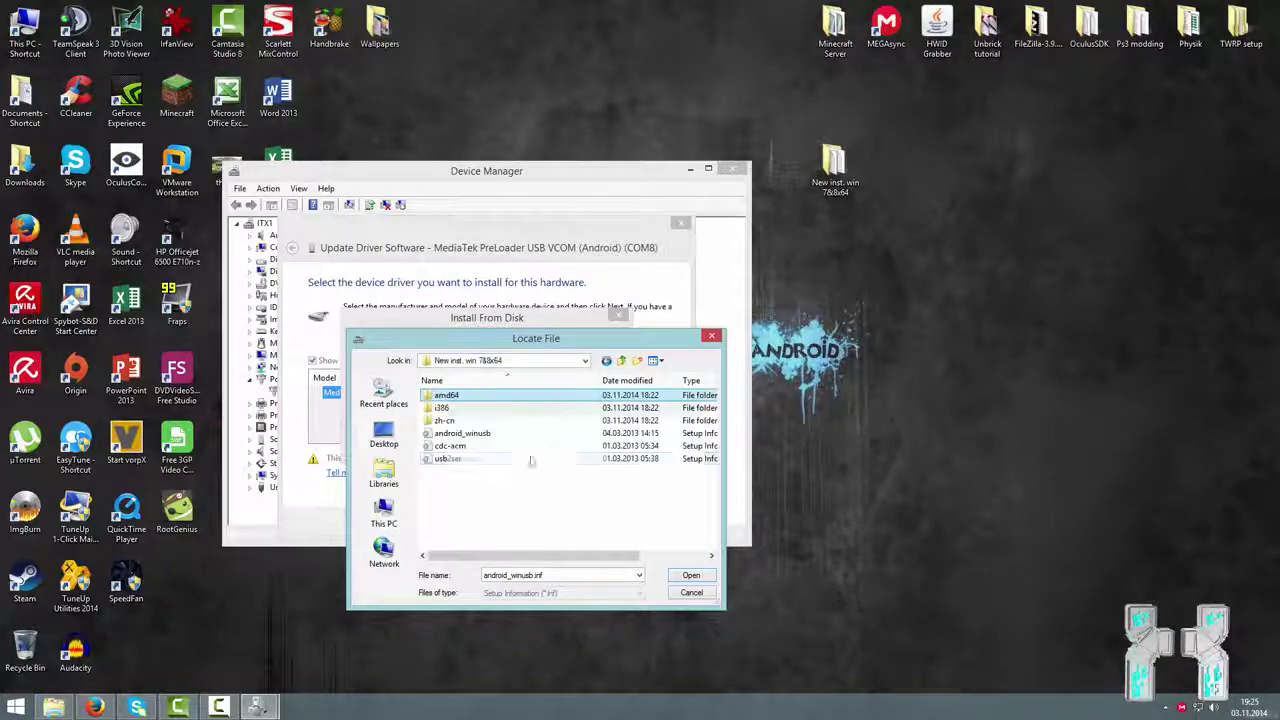
double_click(510, 434)
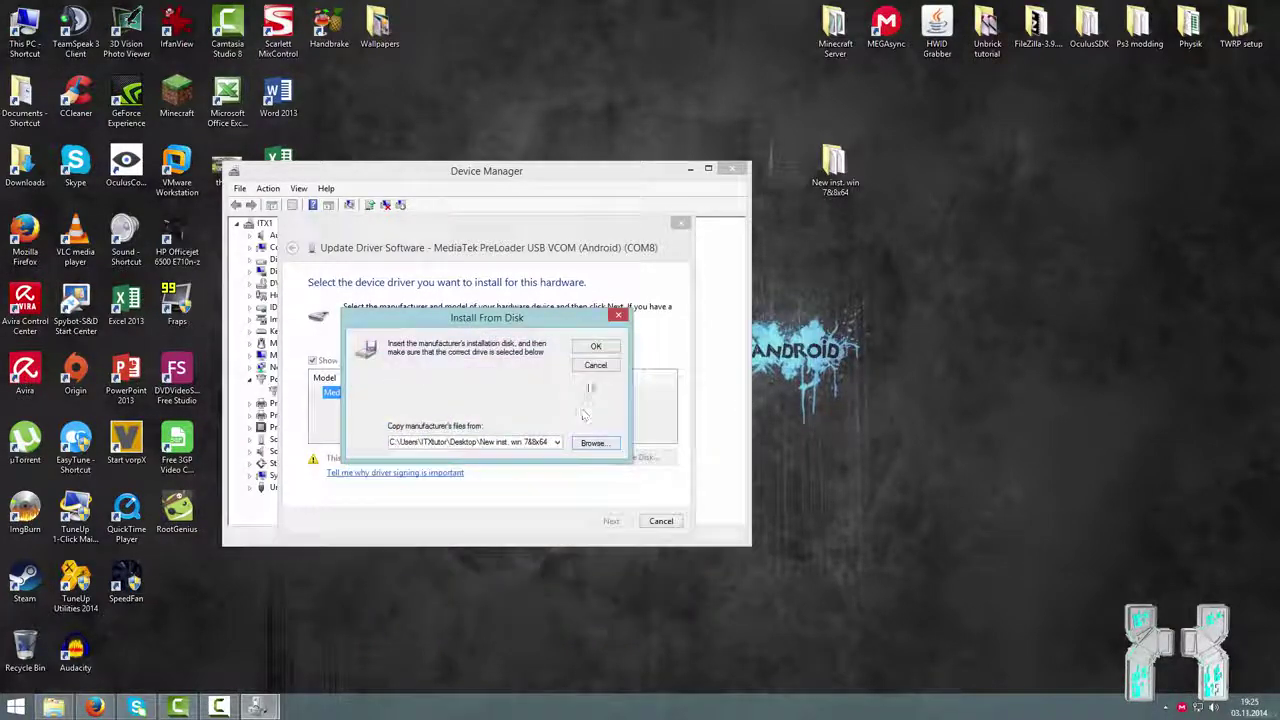
left_click(588, 346)
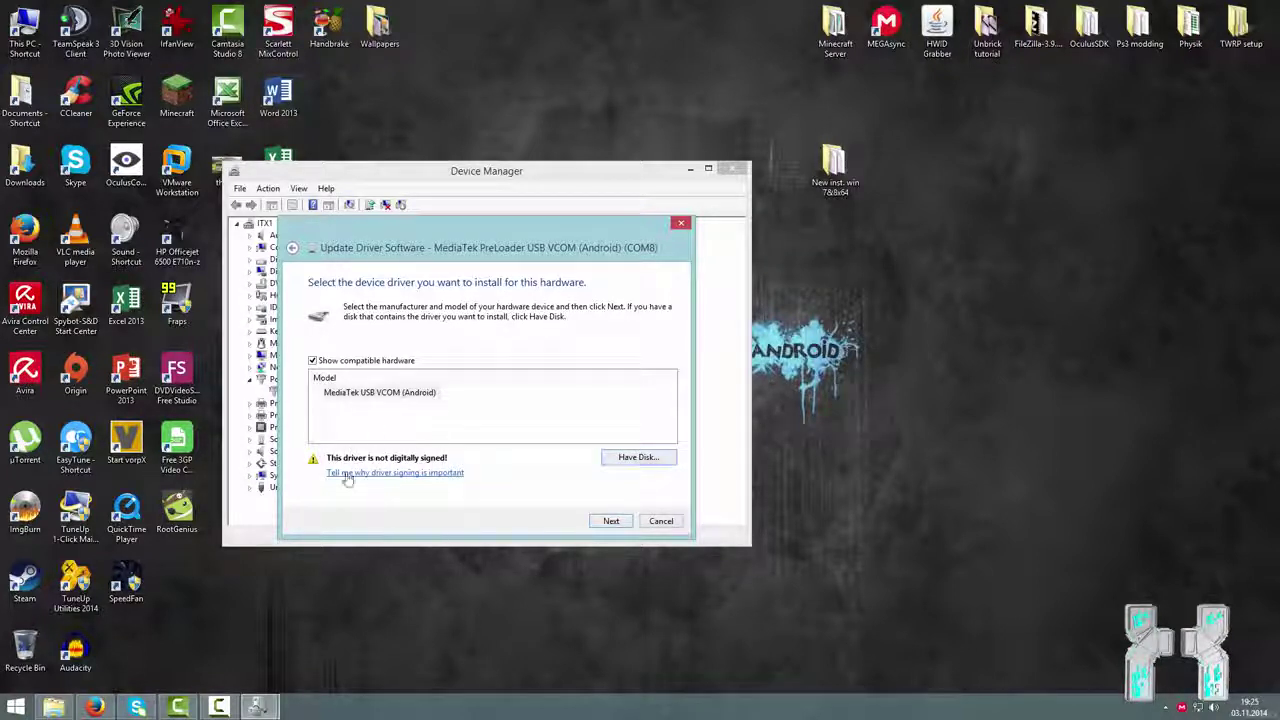
Step: Try to install the MediaTek USB VCOM (Android) driver, and close the update wizard and Device Manager
left_click(400, 393)
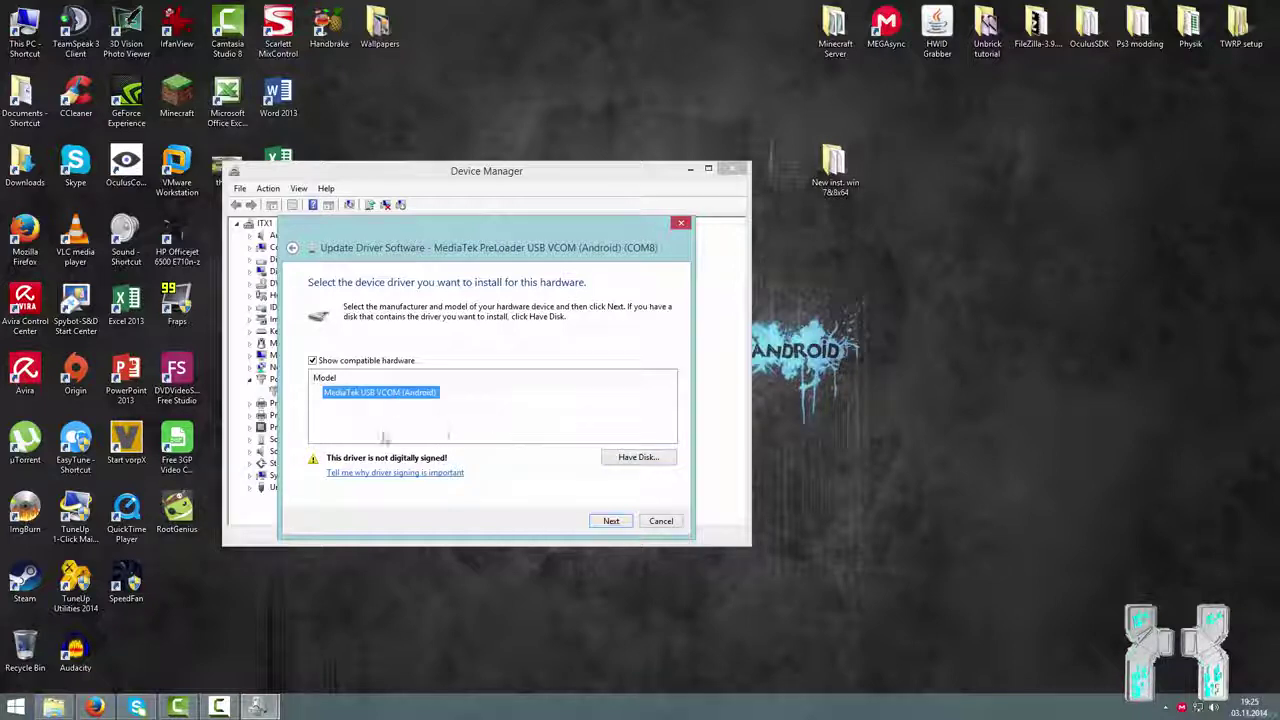
left_click(609, 523)
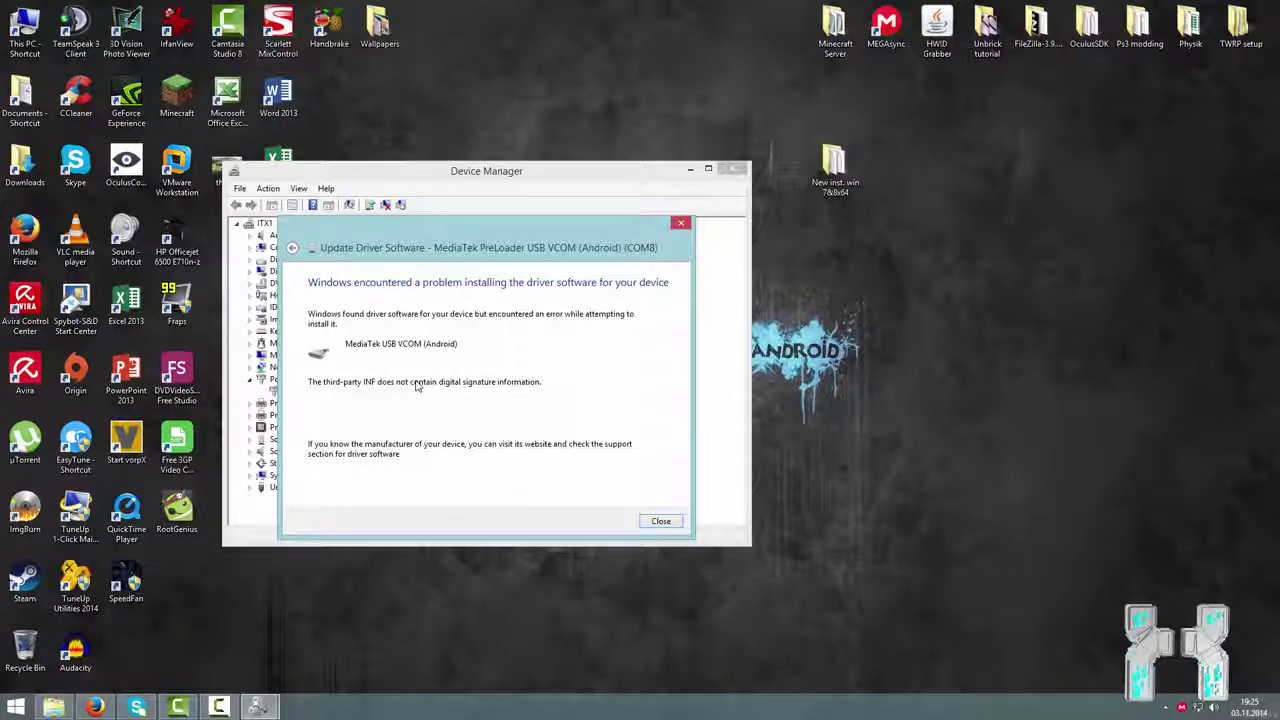
left_click(661, 521)
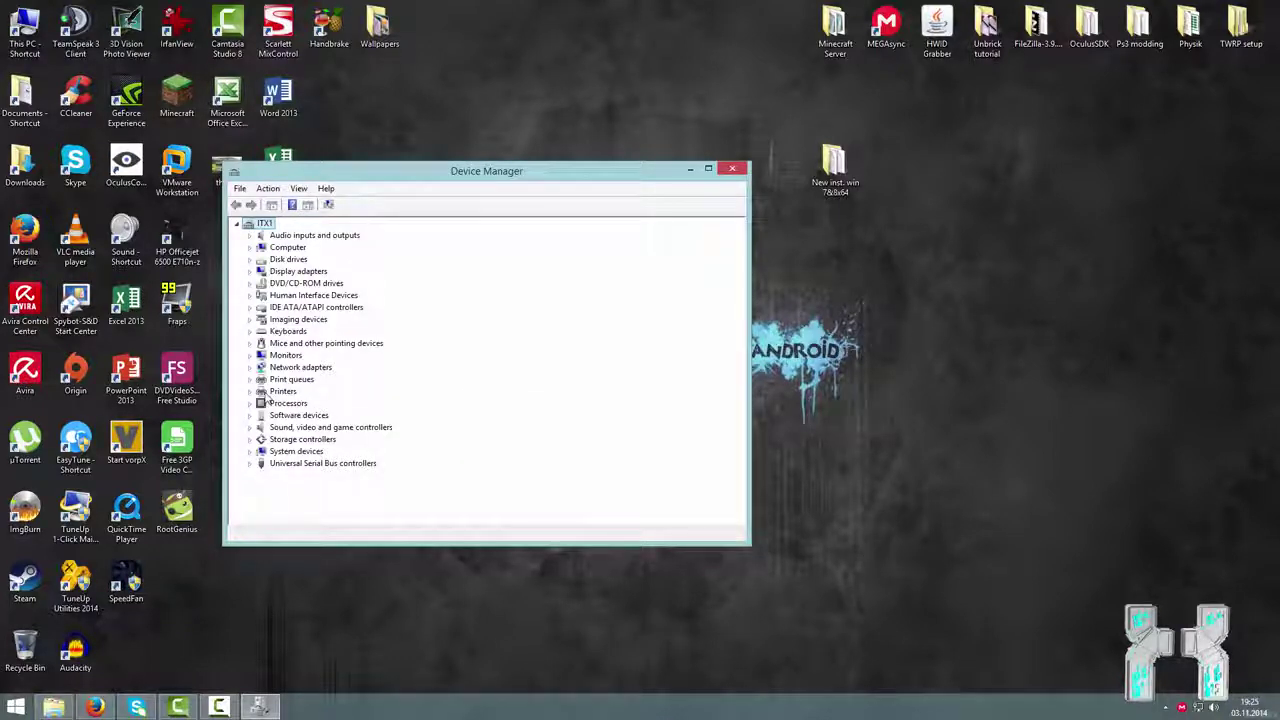
left_click(733, 168)
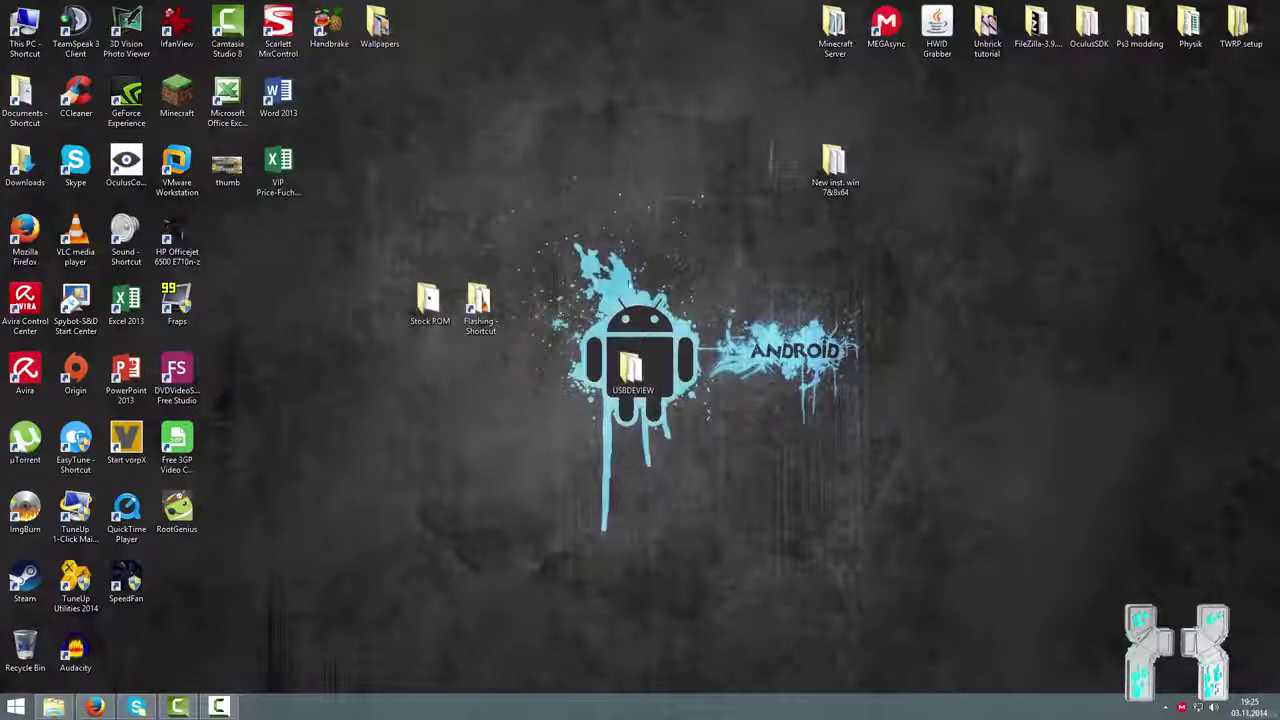
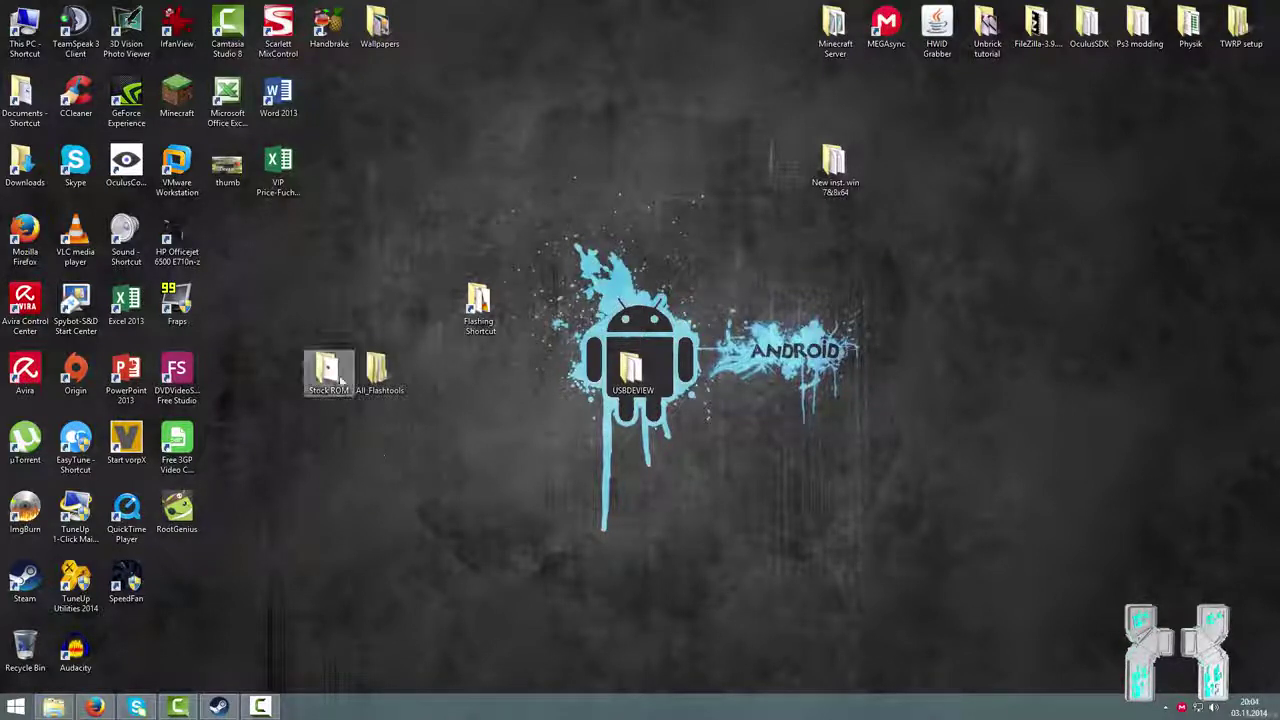
Step: Open the SP_Flash_Tool_v5.1352.01 folder inside All_Flashtools on the desktop
left_click(378, 372)
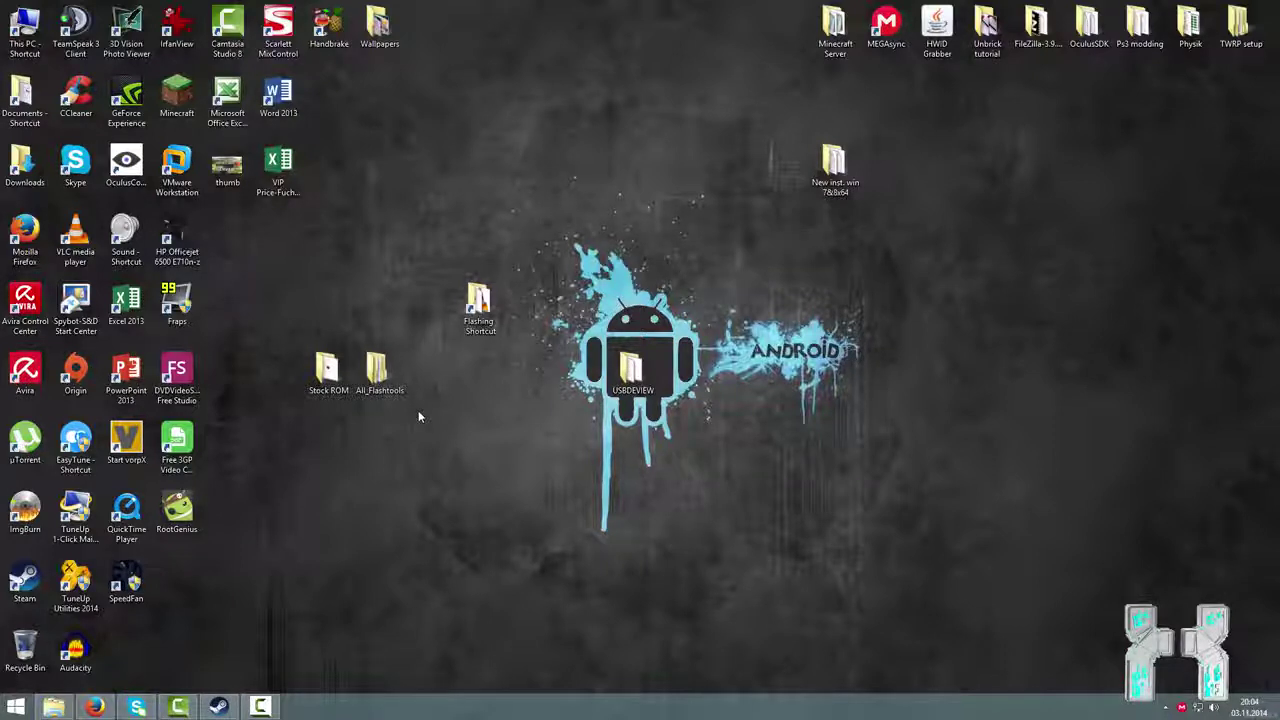
double_click(378, 372)
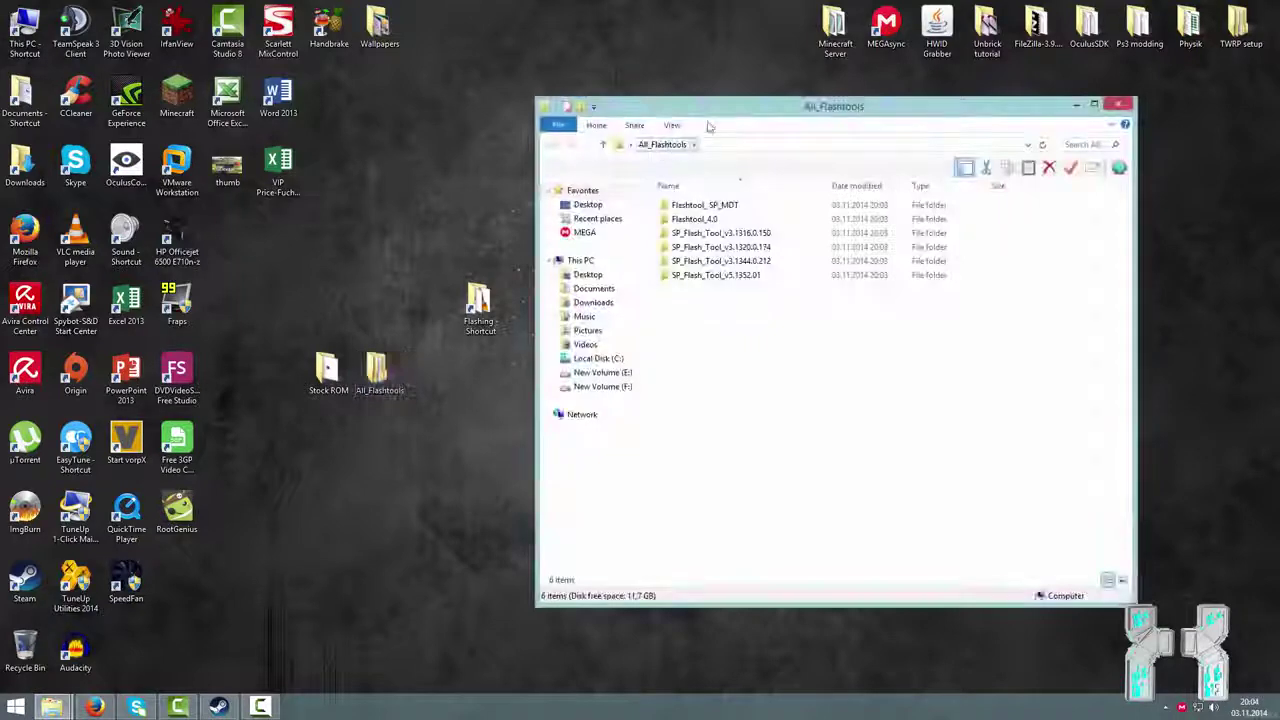
left_click_drag(708, 126, 601, 138)
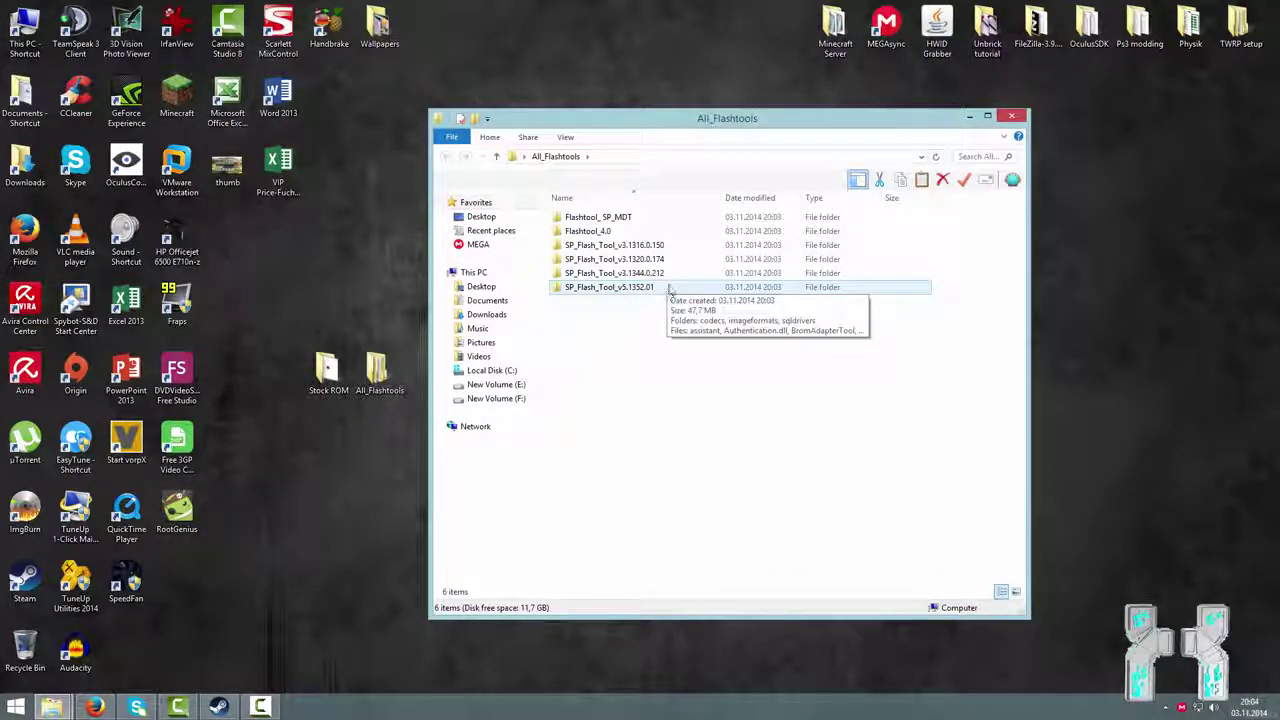
double_click(634, 289)
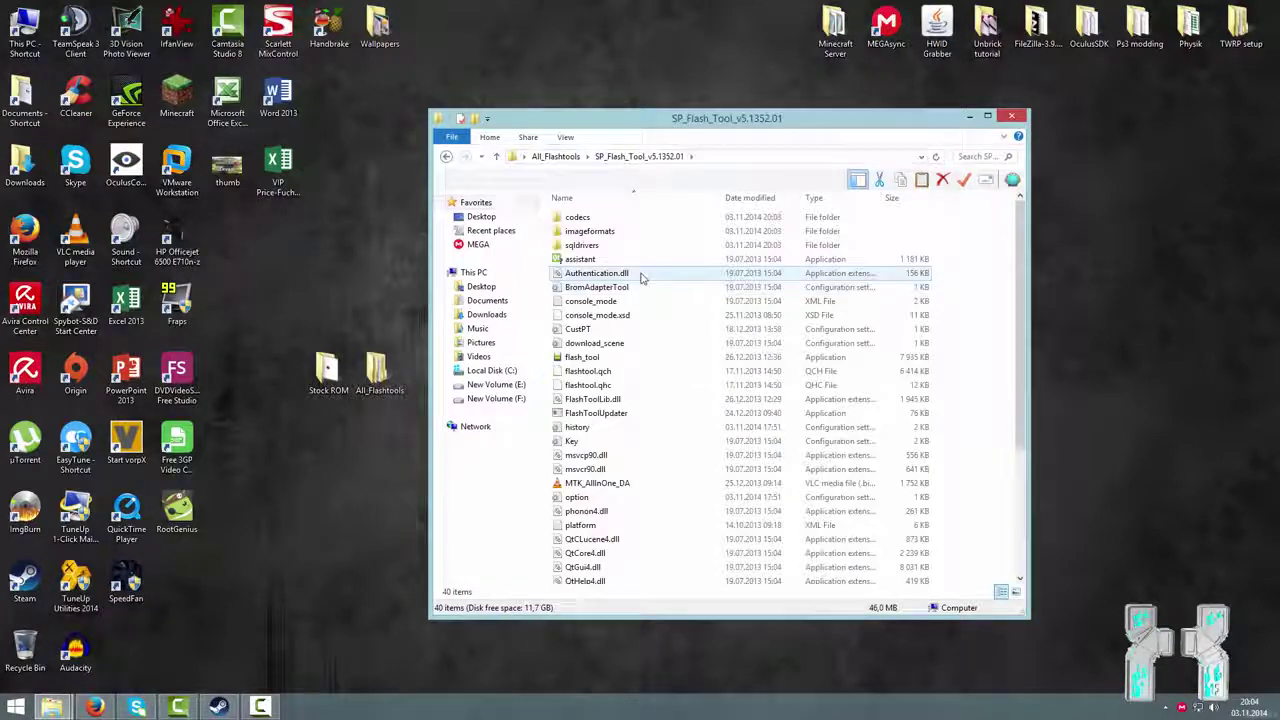
Step: Run flash_tool as administrator, close its folder, and dismiss the startup message to reach the flash tool's main window
scroll(636, 296, "down", 5)
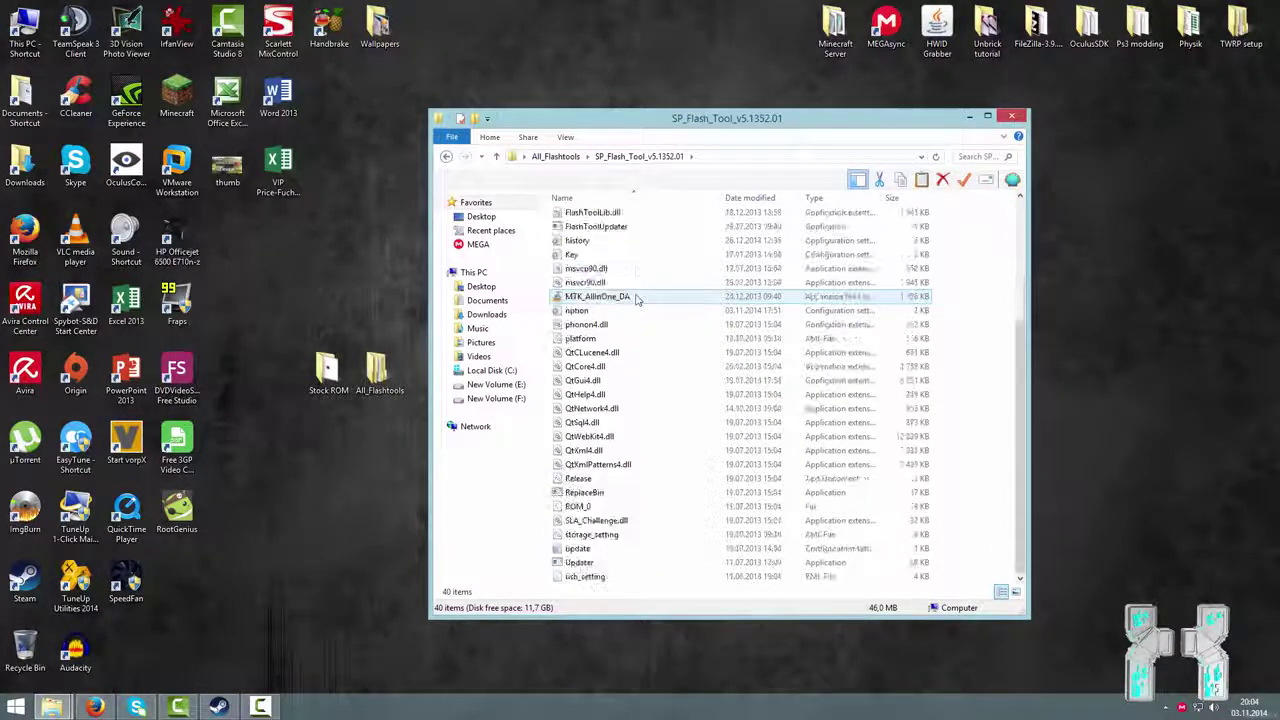
scroll(636, 296, "up", 5)
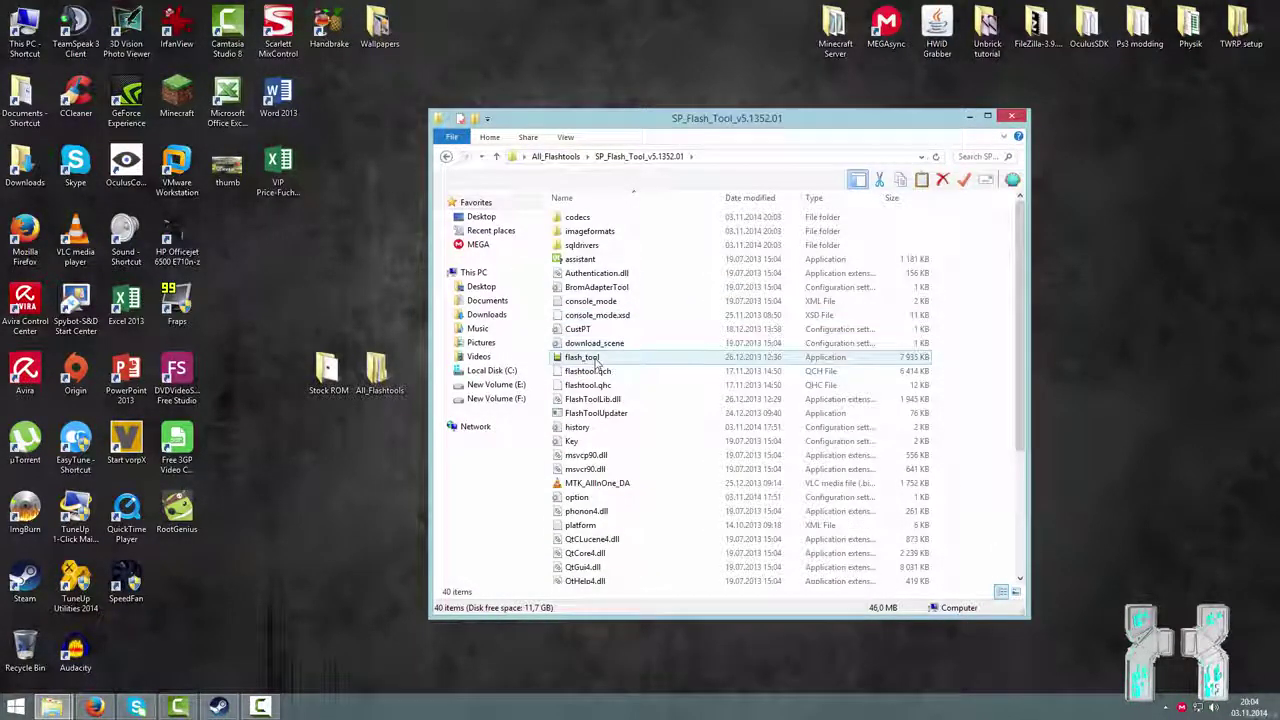
right_click(597, 360)
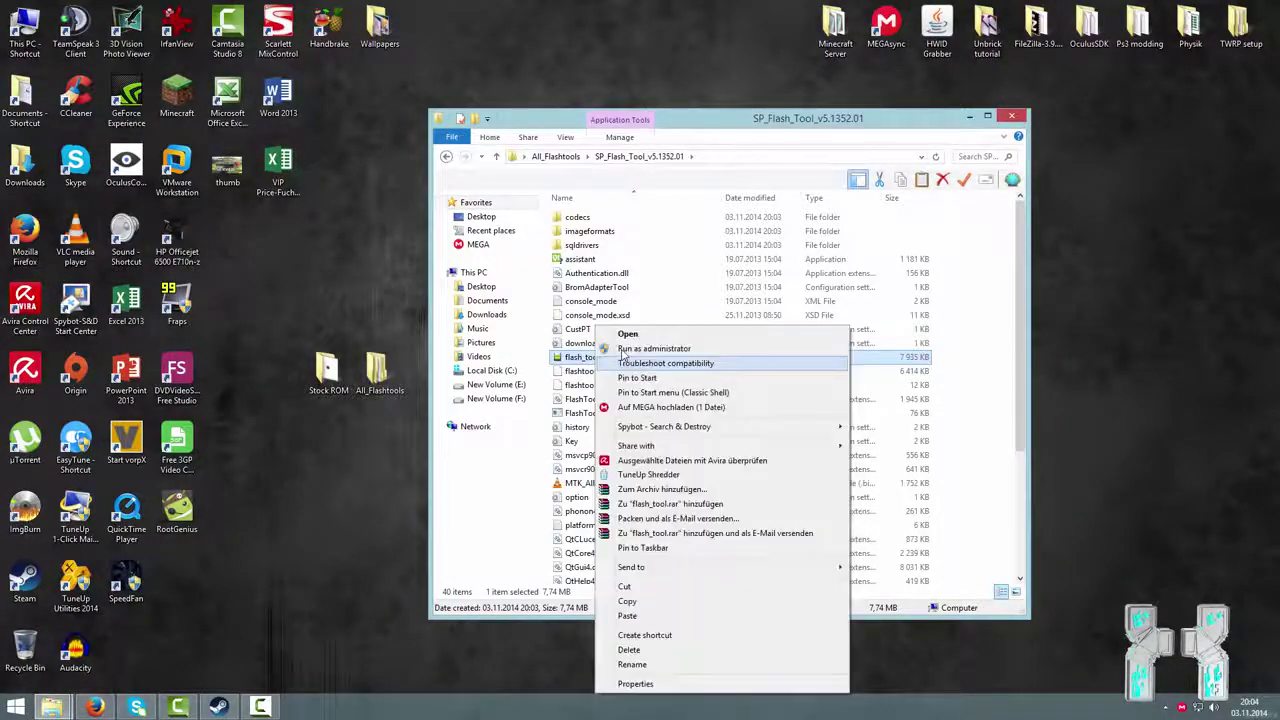
left_click(621, 349)
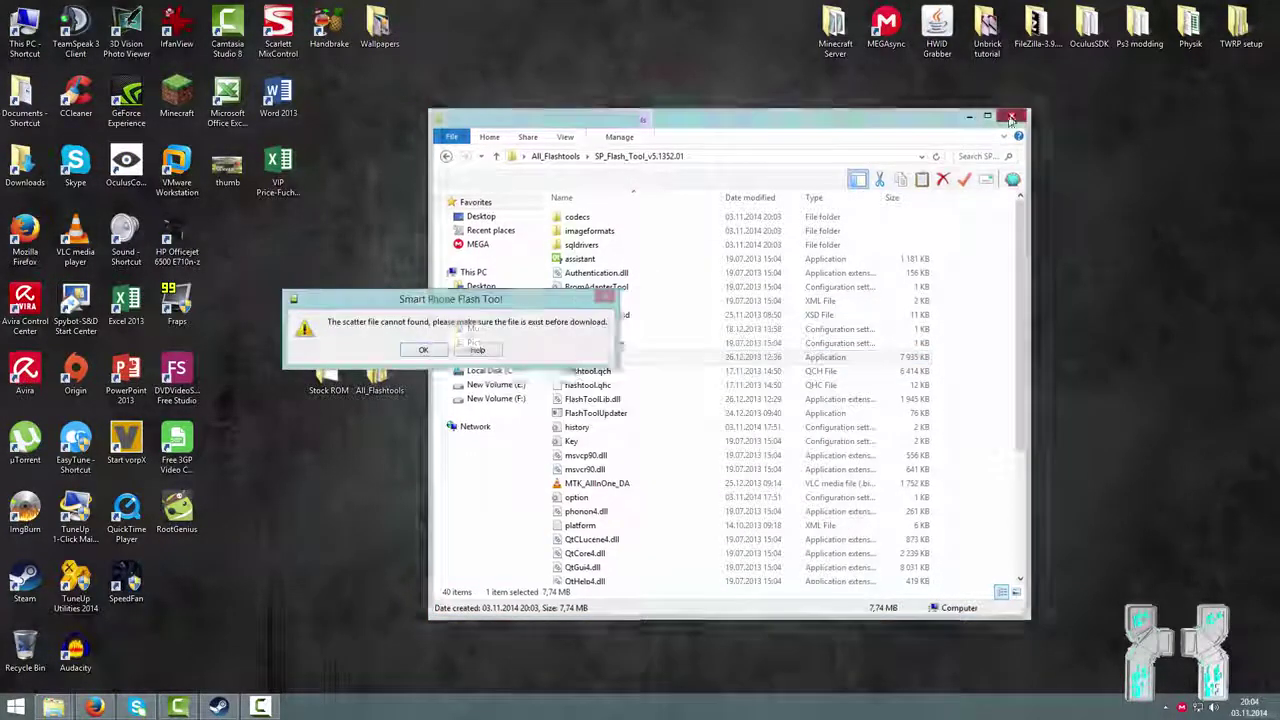
left_click(1012, 118)
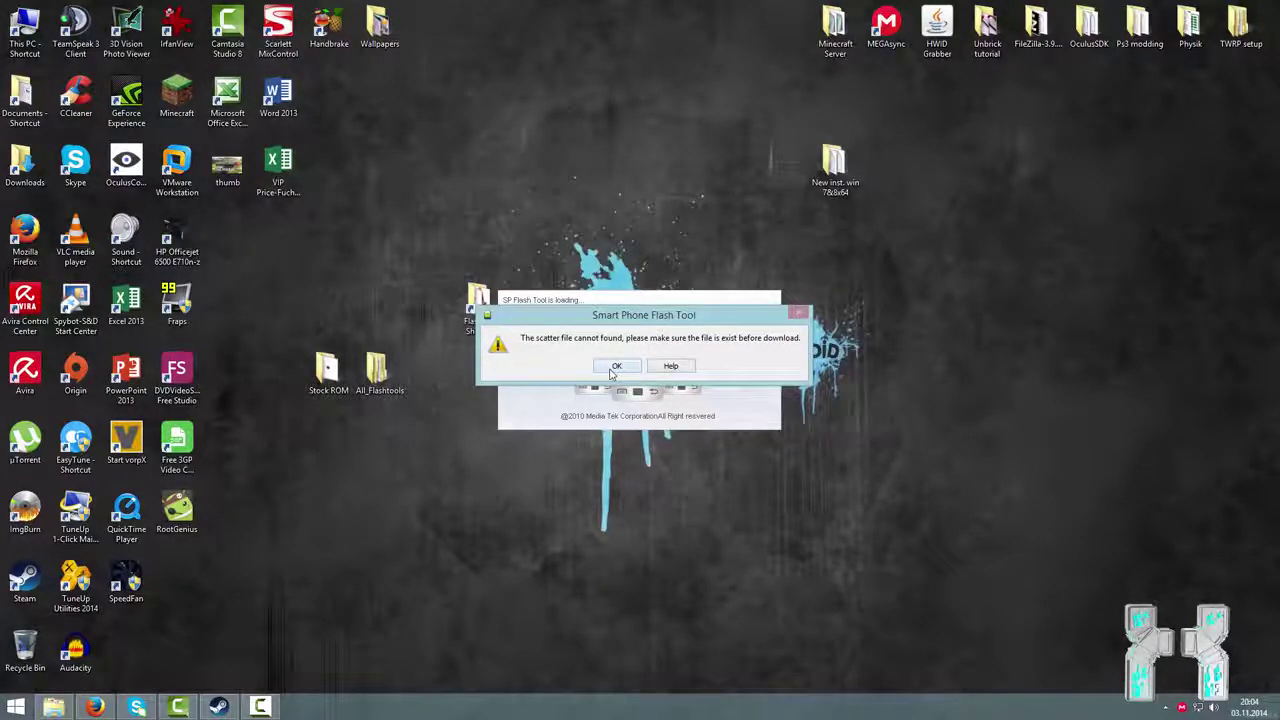
left_click(614, 367)
left_click_drag(476, 125, 780, 154)
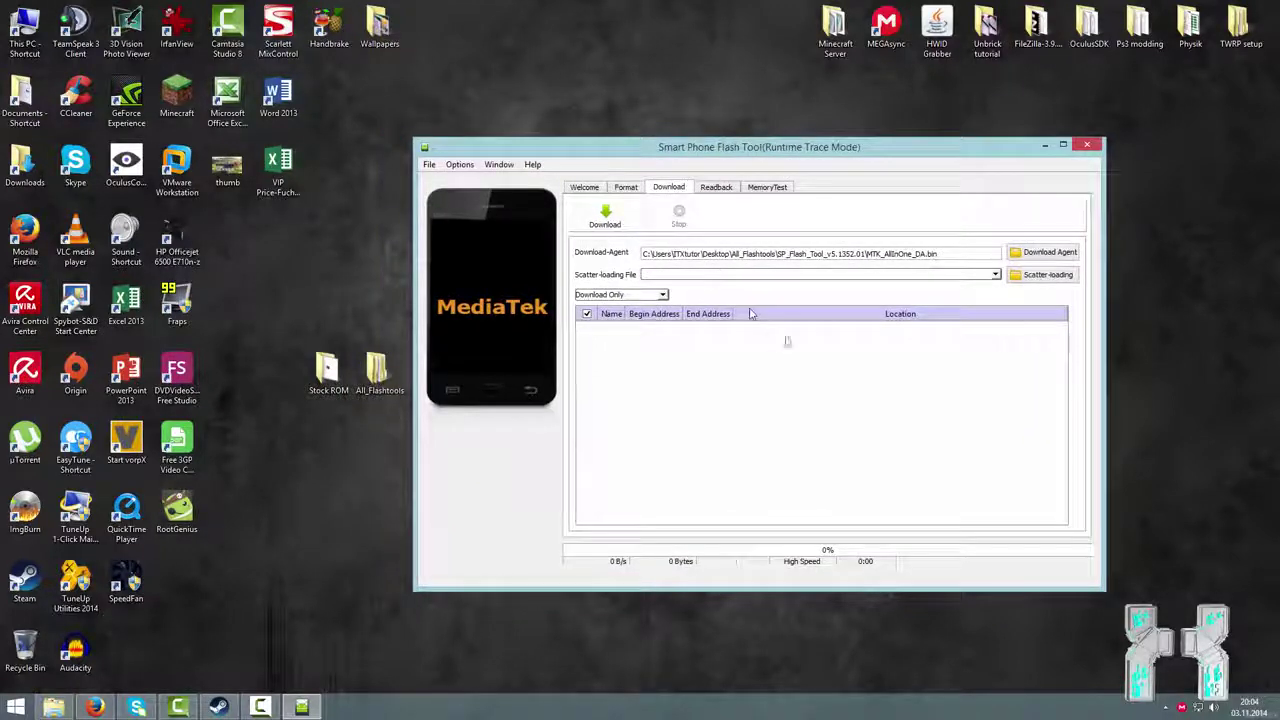
Step: Load the scatter file MT6589_Android_scatter_emmc from the N3_V1.0_V01_20140301 folder inside Stock ROM on the desktop
left_click(1041, 275)
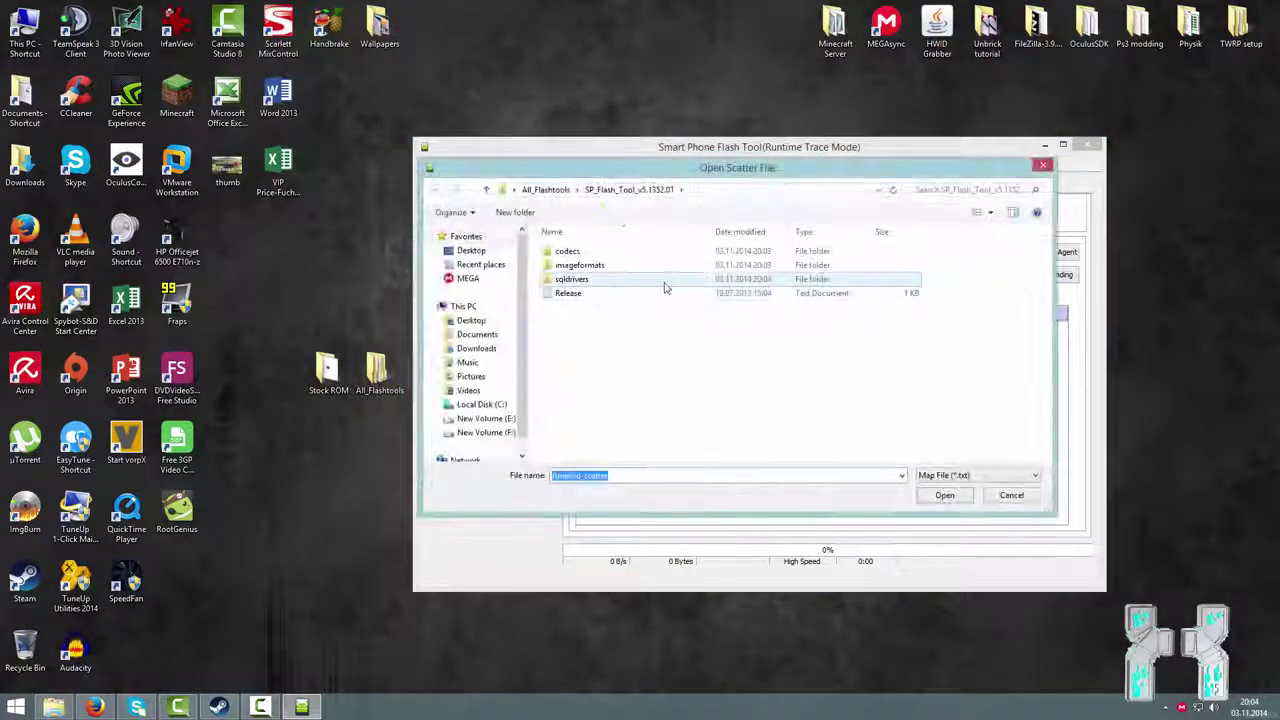
left_click(471, 250)
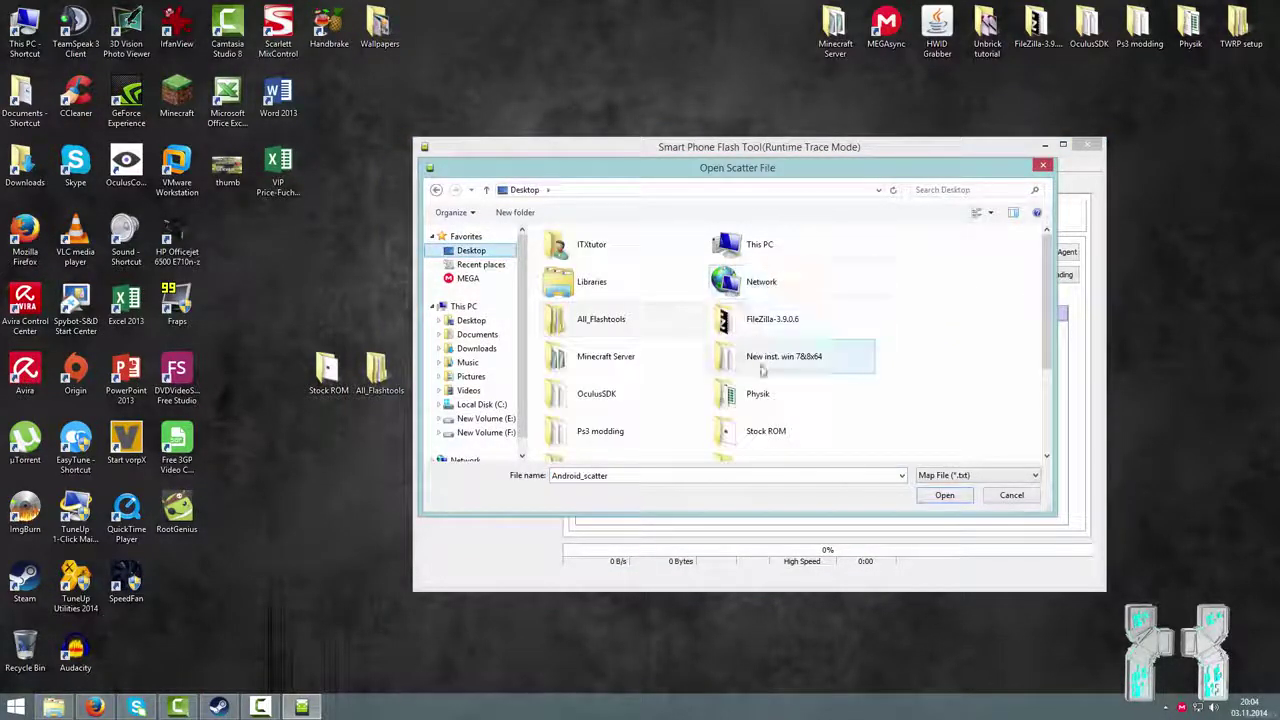
left_click(768, 362)
scroll(783, 349, "down", 2)
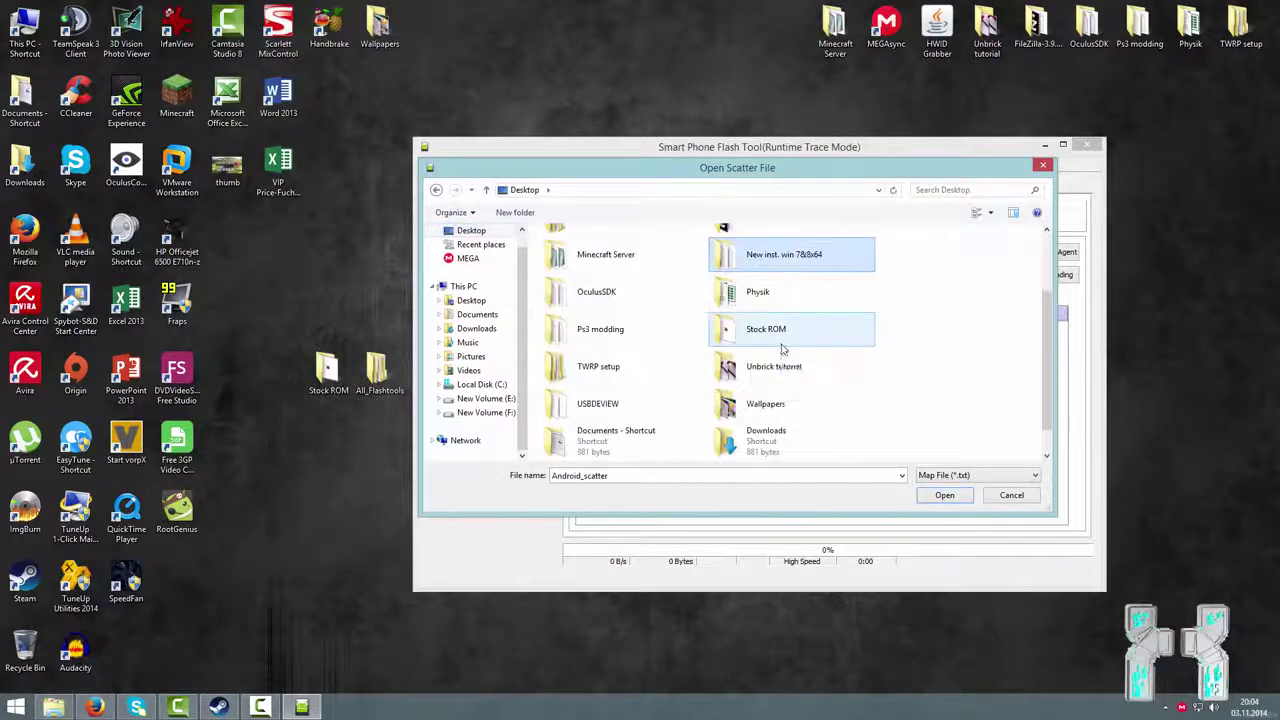
scroll(783, 349, "down", 1)
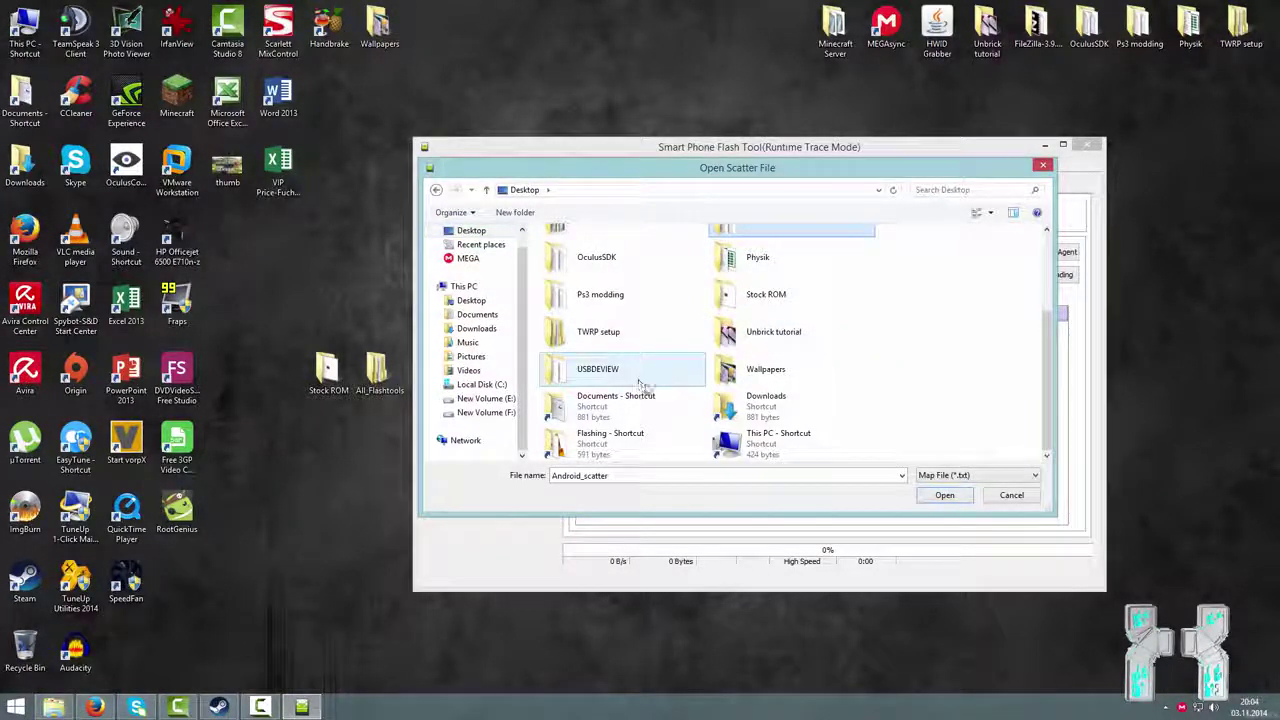
scroll(686, 370, "up", 2)
scroll(700, 320, "down", 2)
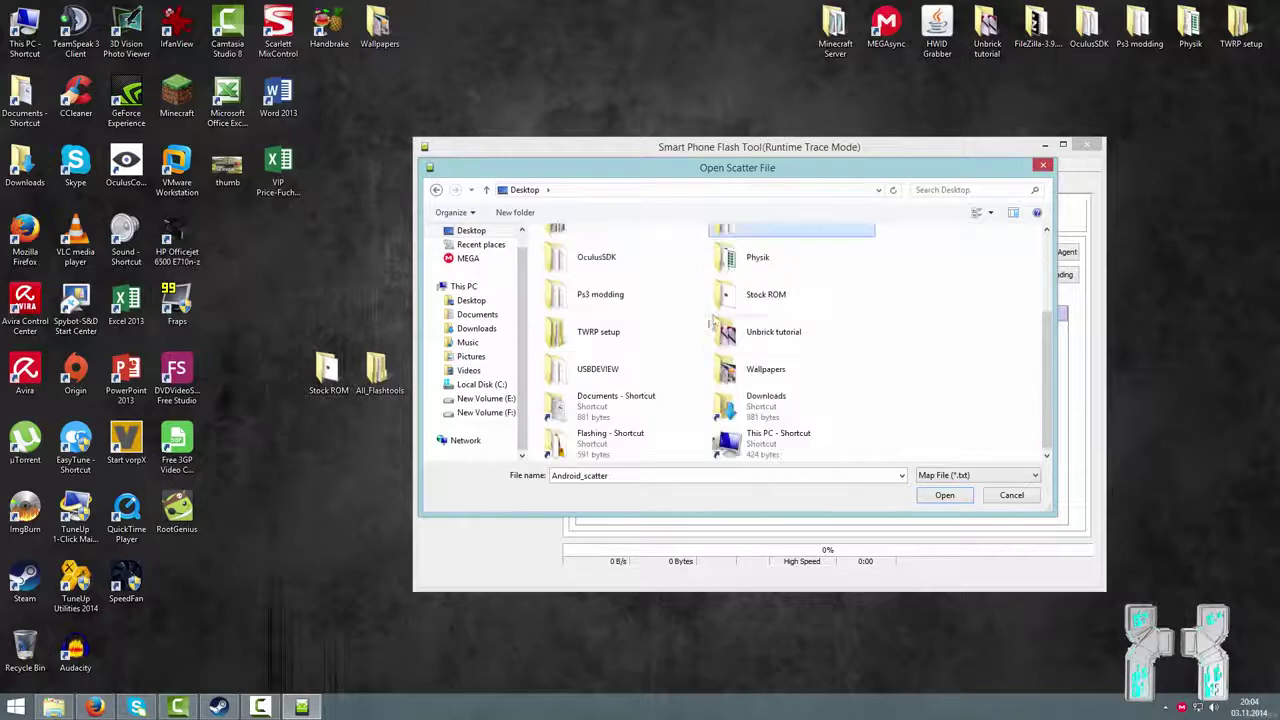
double_click(765, 296)
double_click(580, 251)
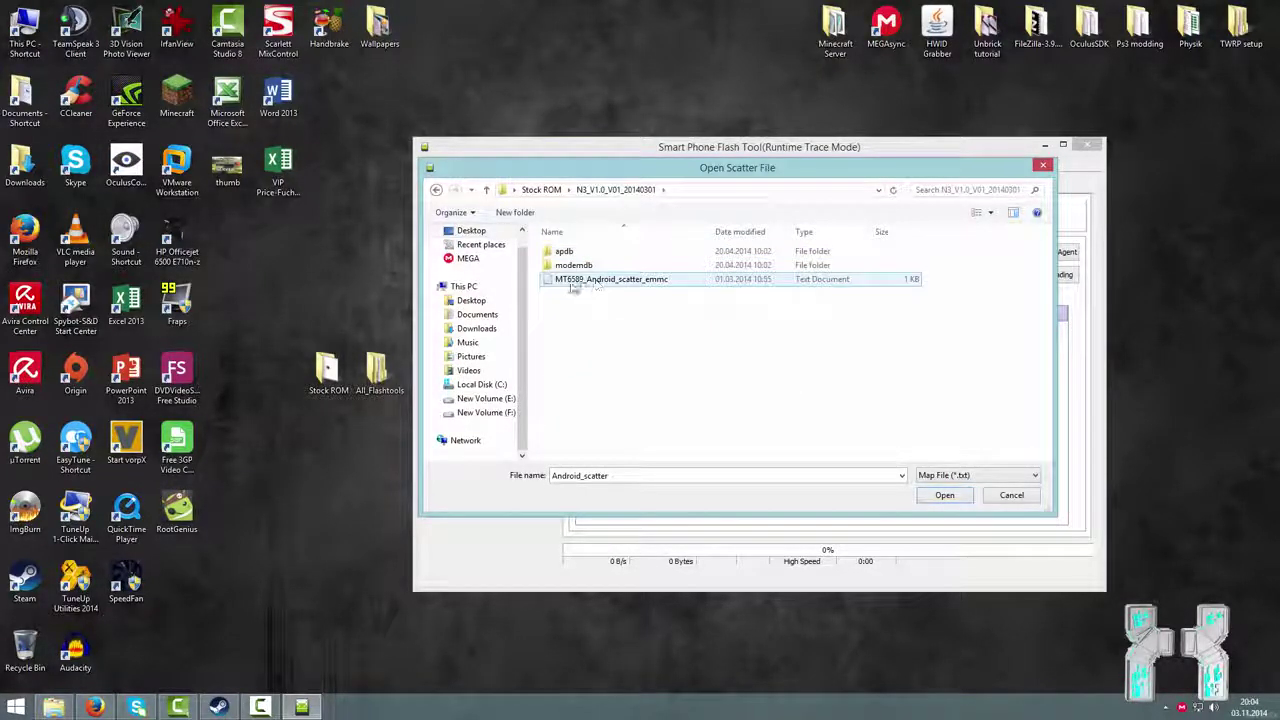
double_click(630, 281)
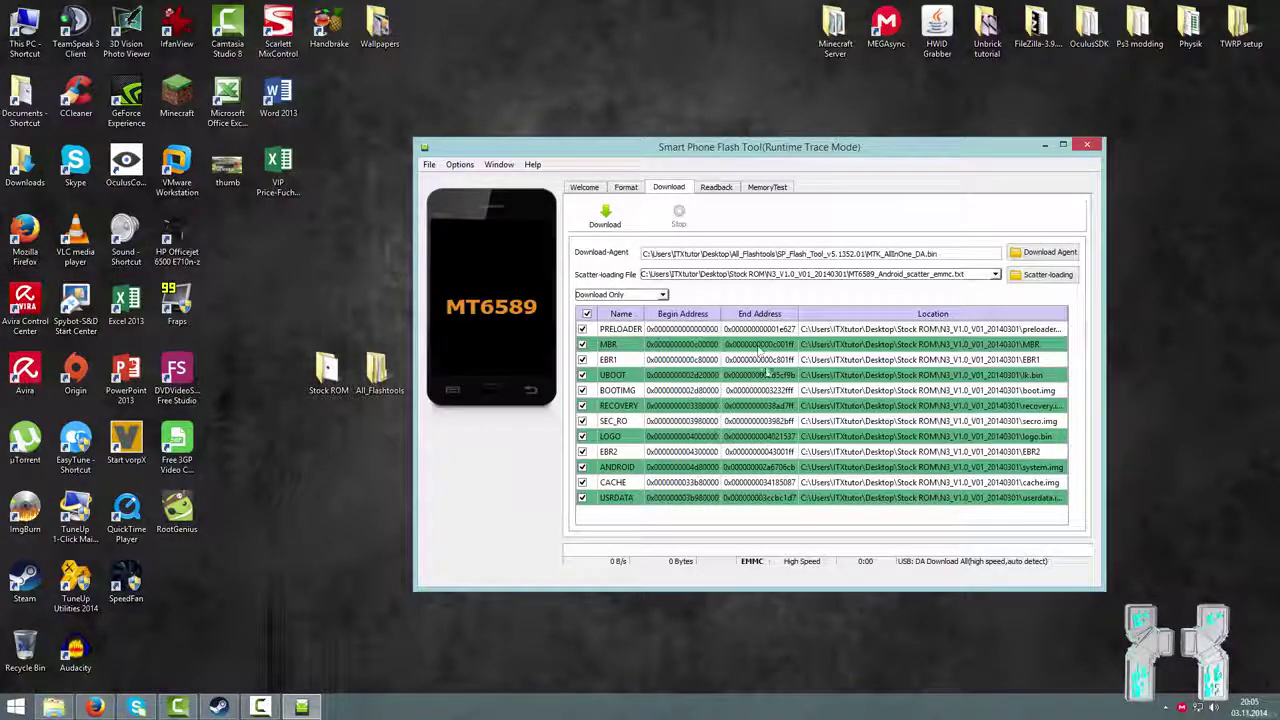
Step: Deselect every partition from MBR to USRDATA in the download list, leaving only PRELOADER selected
left_click(582, 344)
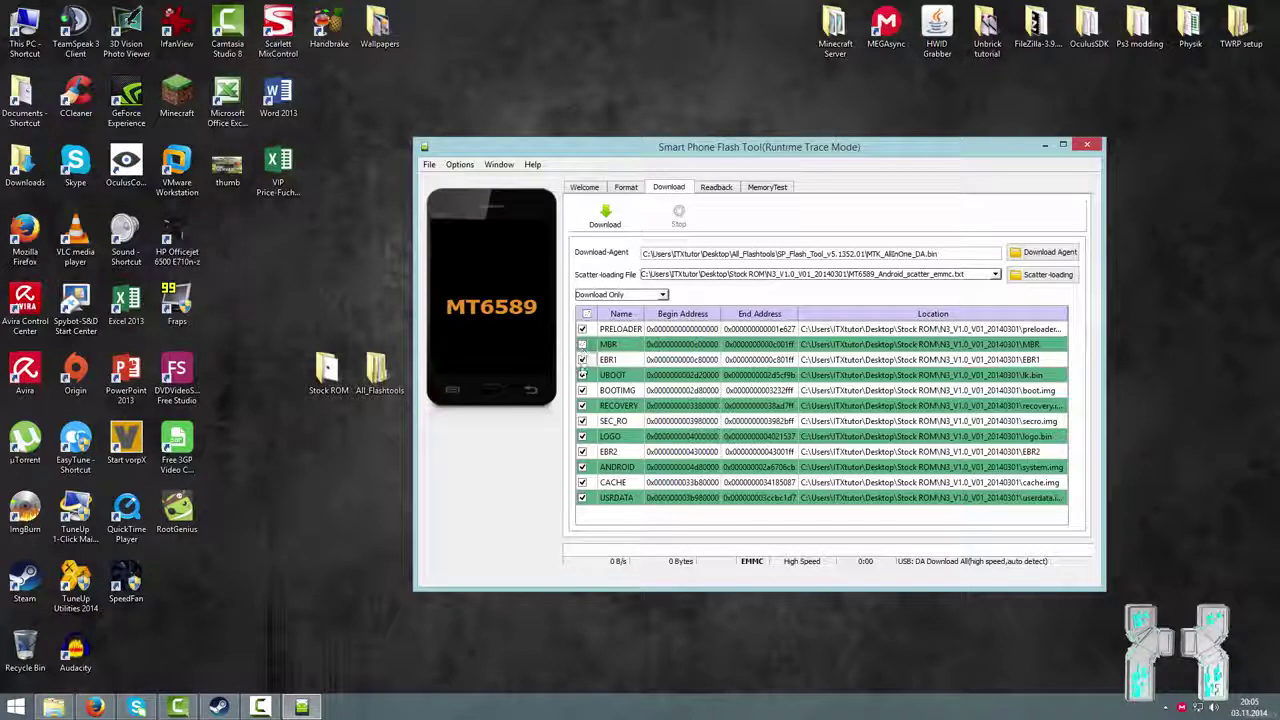
left_click(582, 359)
left_click(582, 375)
left_click(582, 390)
left_click(582, 405)
left_click(582, 421)
left_click(582, 436)
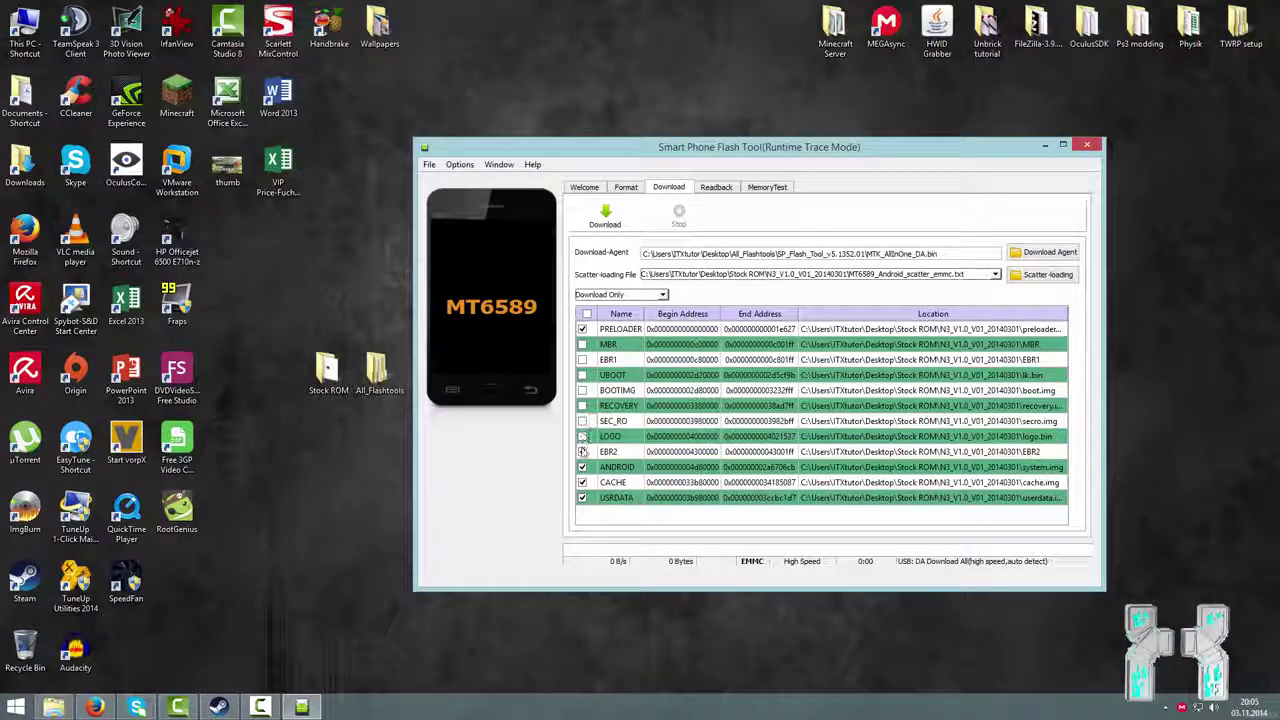
left_click(582, 451)
left_click(582, 467)
left_click(582, 482)
left_click(582, 497)
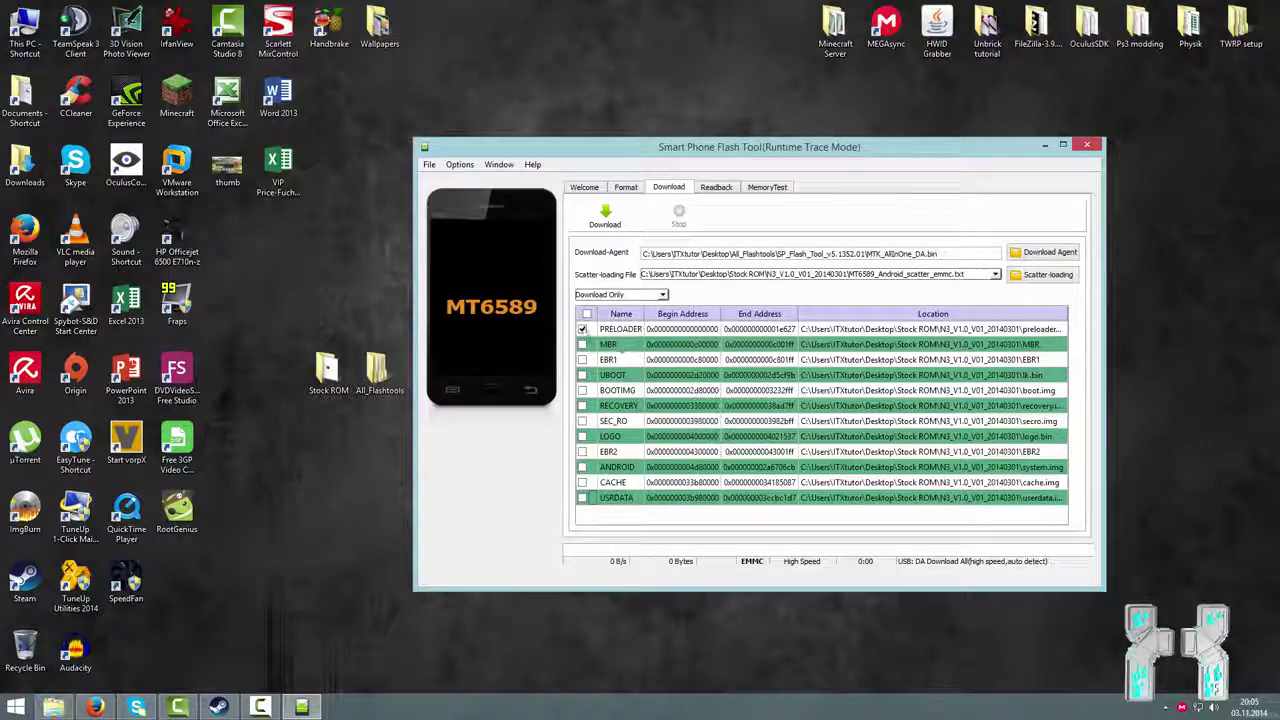
Step: Review the automatic format options and the file choices for the PRELOADER partition without changing them
left_click(626, 189)
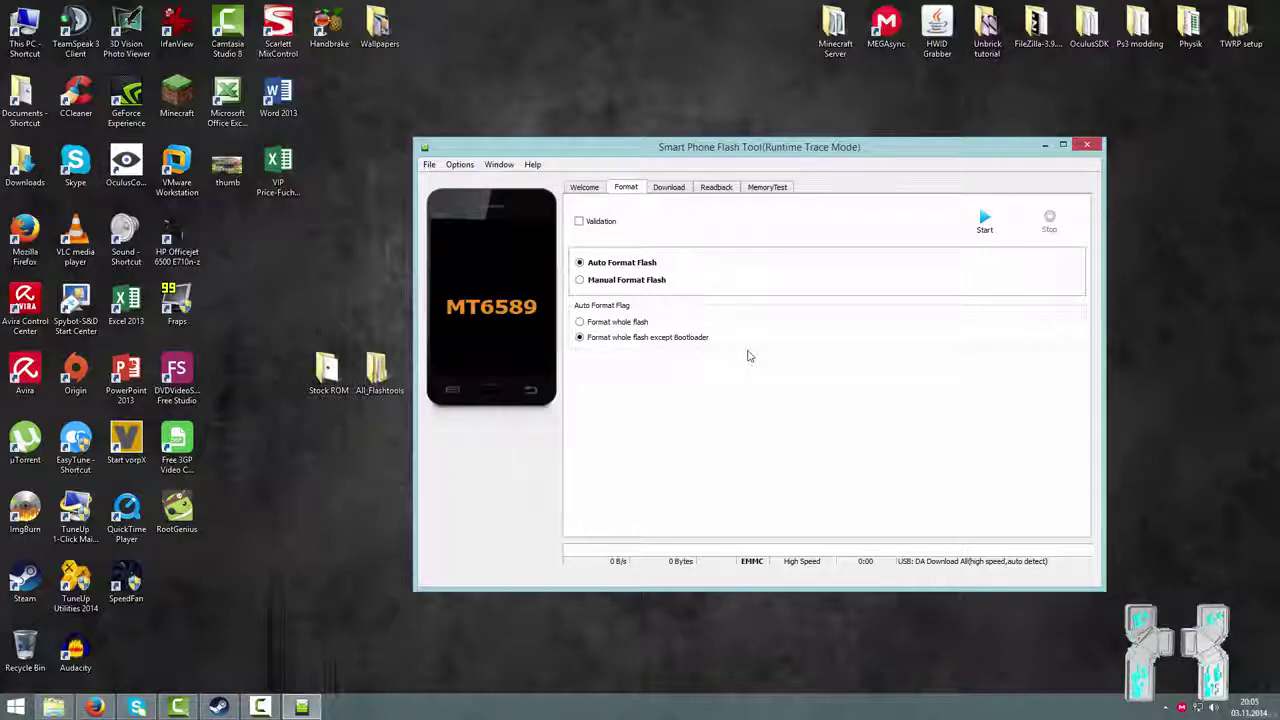
left_click(677, 192)
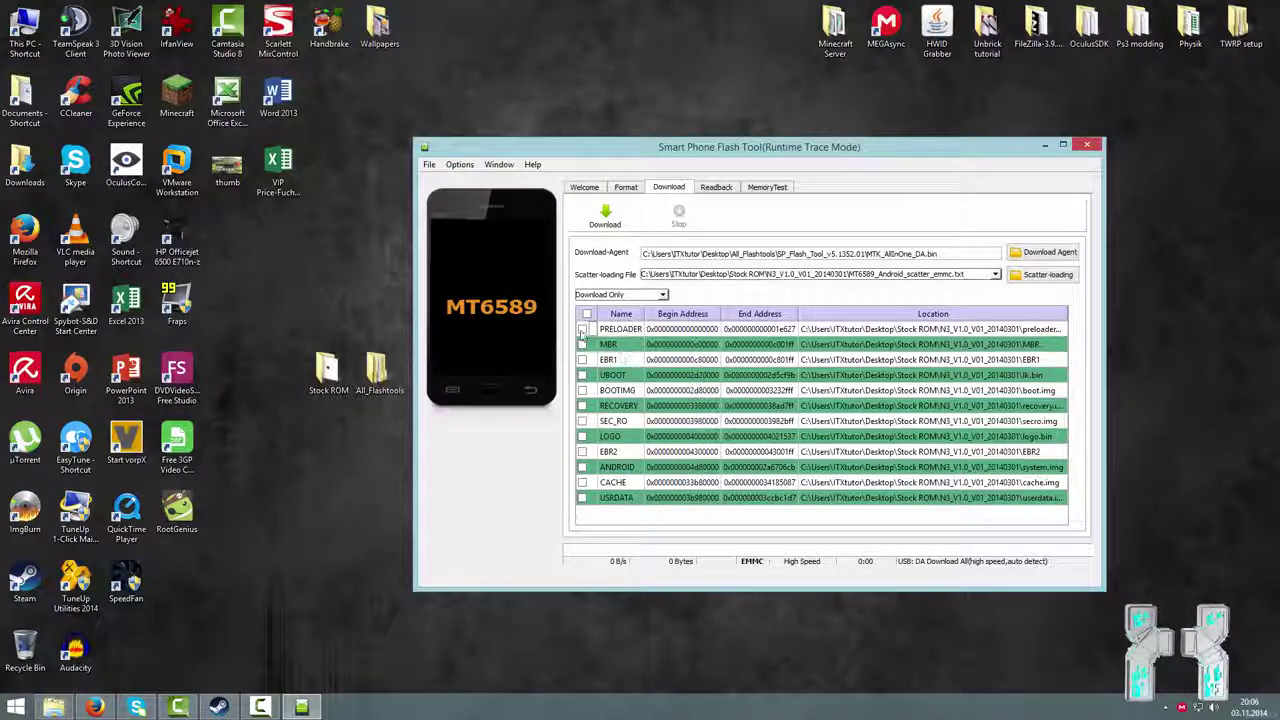
double_click(826, 329)
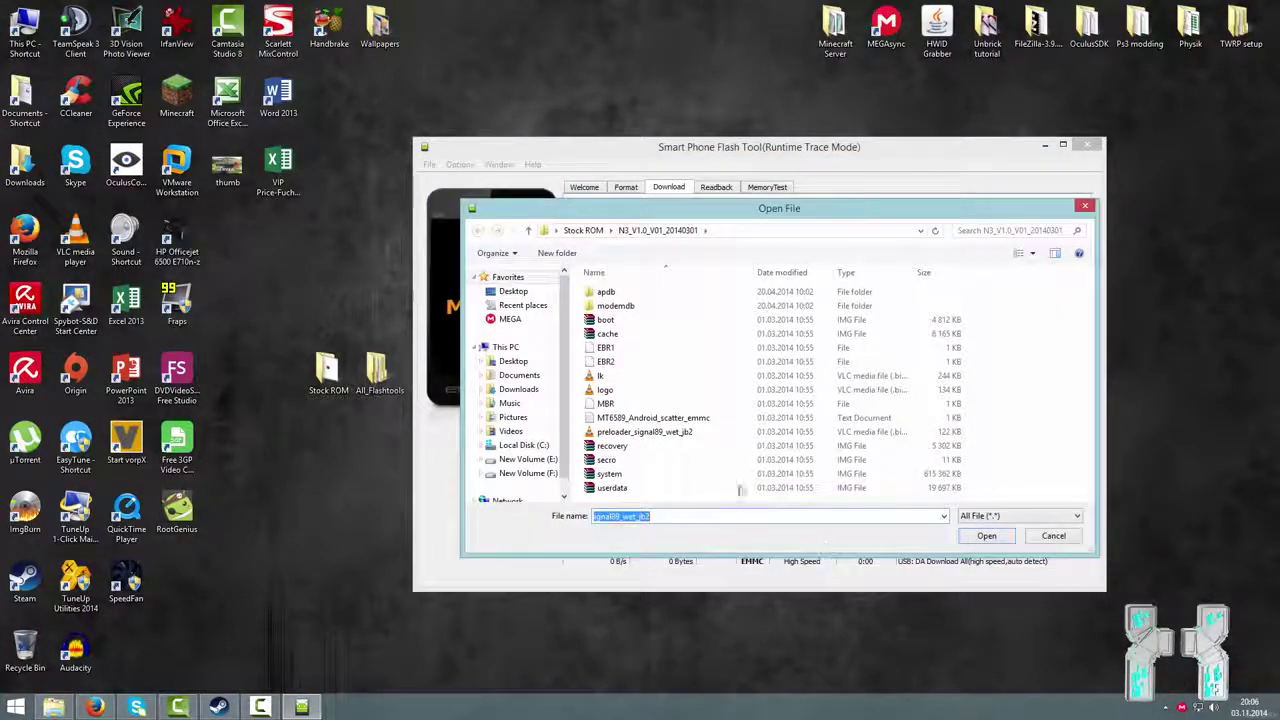
key("Escape")
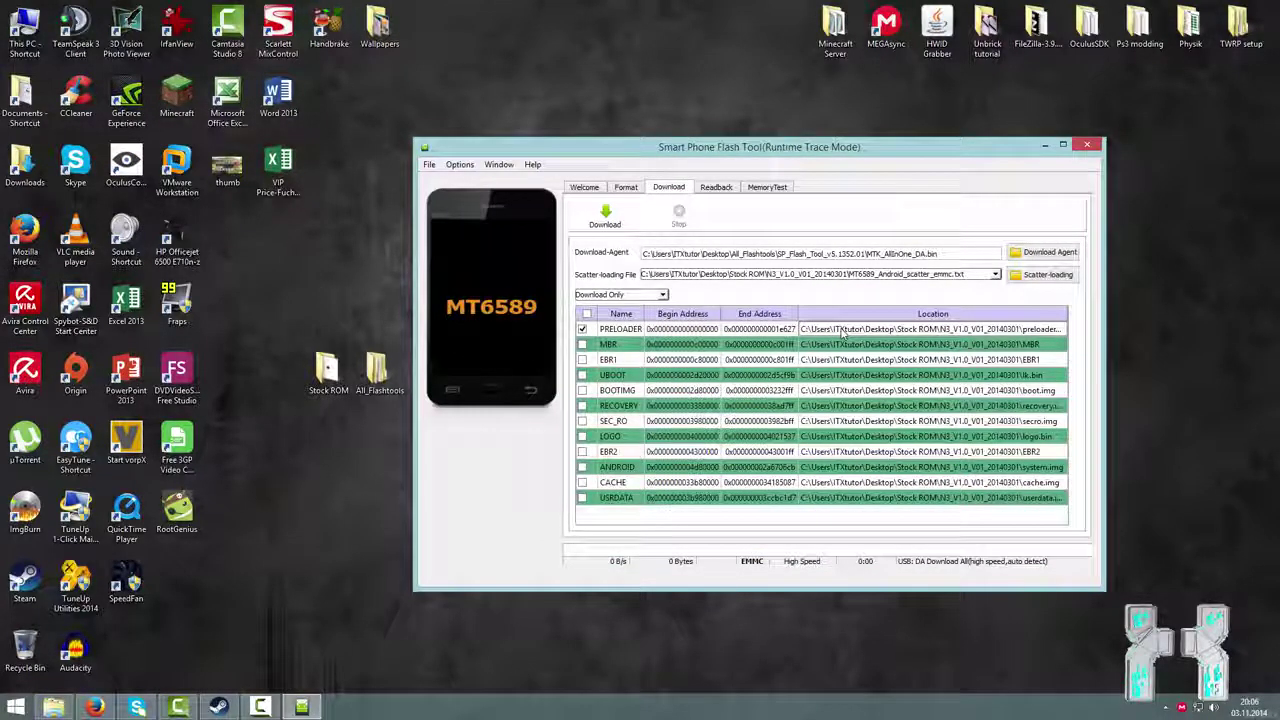
Step: Flash only the PRELOADER partition to the phone and dismiss the completion message
left_click(605, 215)
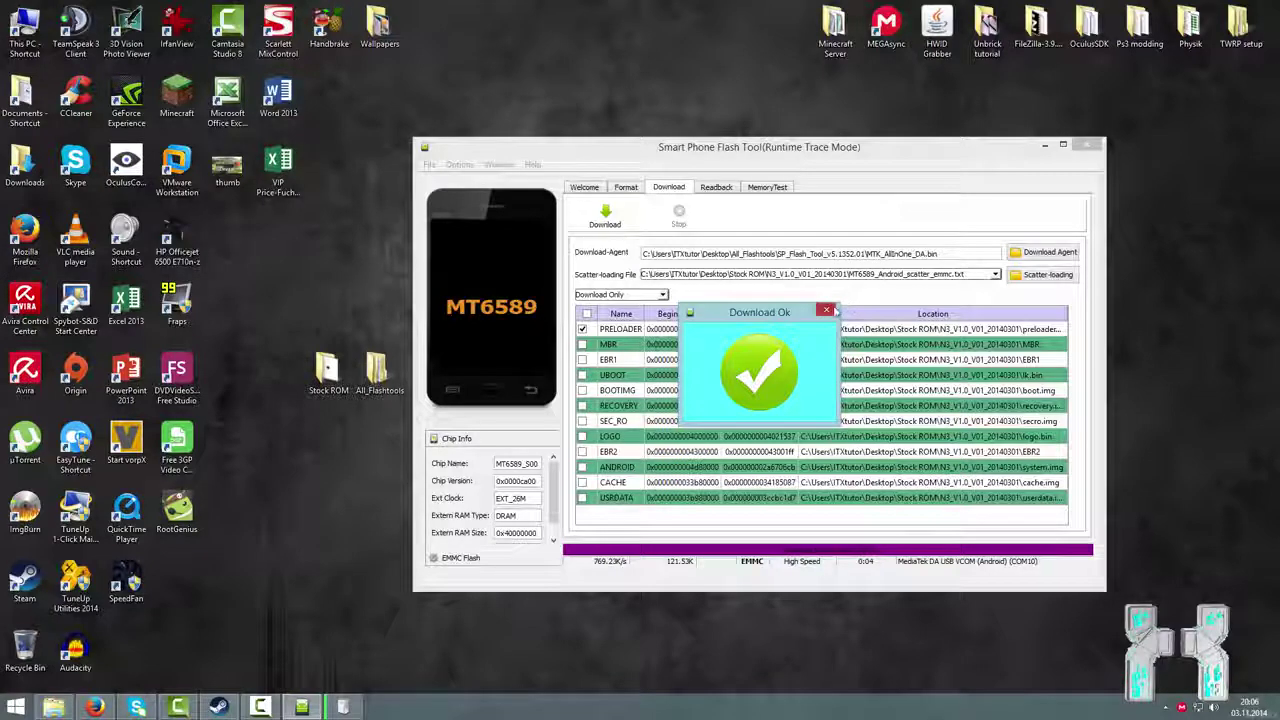
left_click(826, 310)
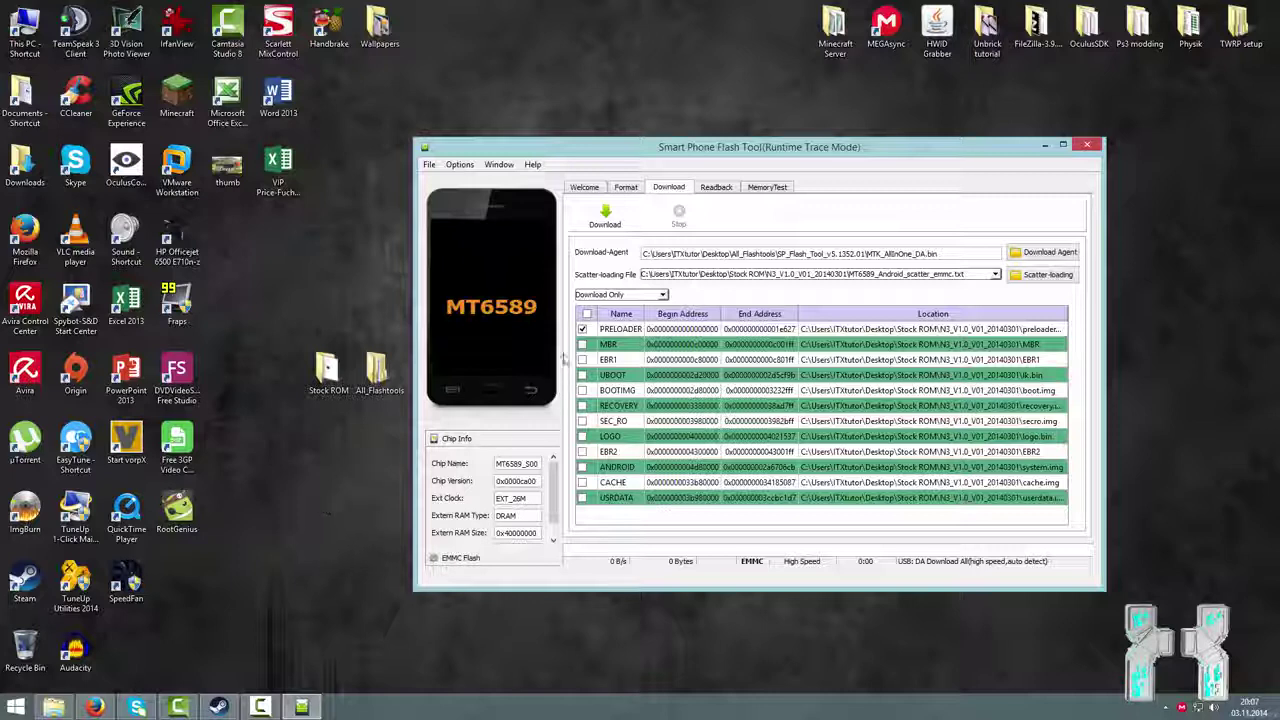
Step: Deselect PRELOADER, select all other partitions from MBR to USRDATA, and start flashing them in Download Only mode
left_click(582, 329)
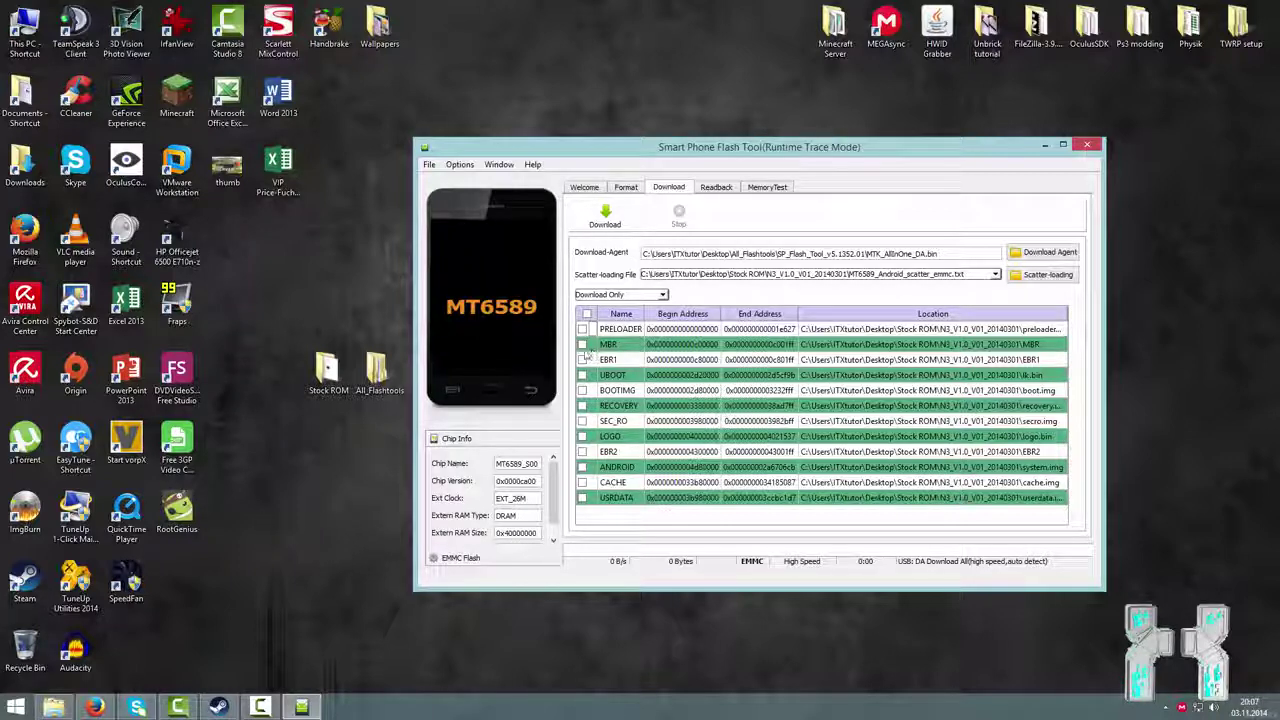
left_click(582, 344)
left_click(582, 359)
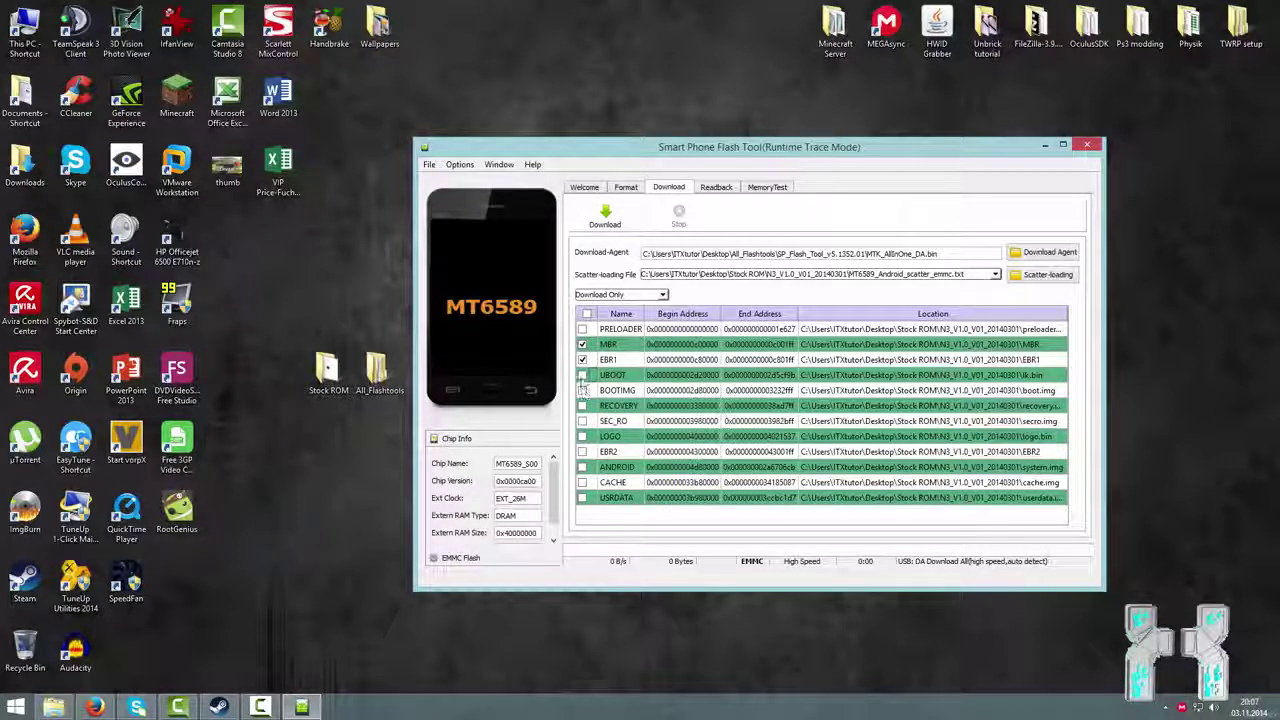
left_click(582, 375)
left_click(582, 390)
left_click(582, 405)
left_click(582, 421)
left_click(582, 436)
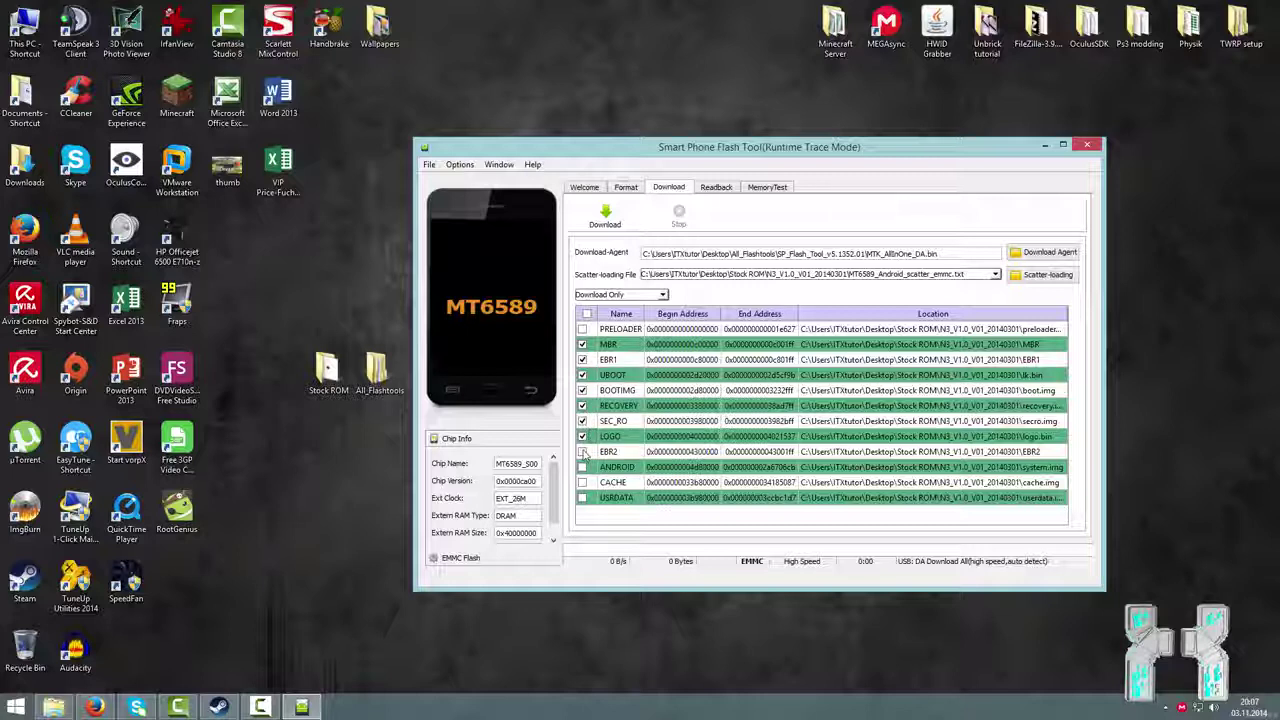
left_click(582, 451)
left_click(582, 467)
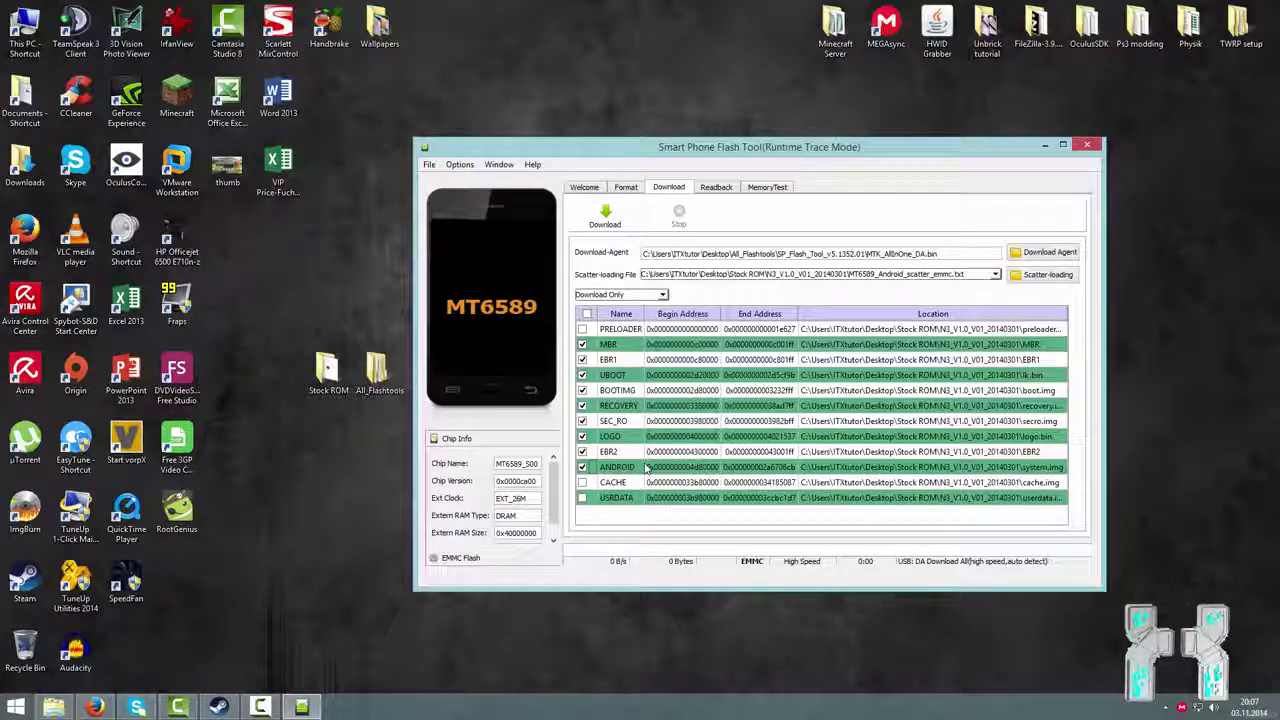
left_click(582, 482)
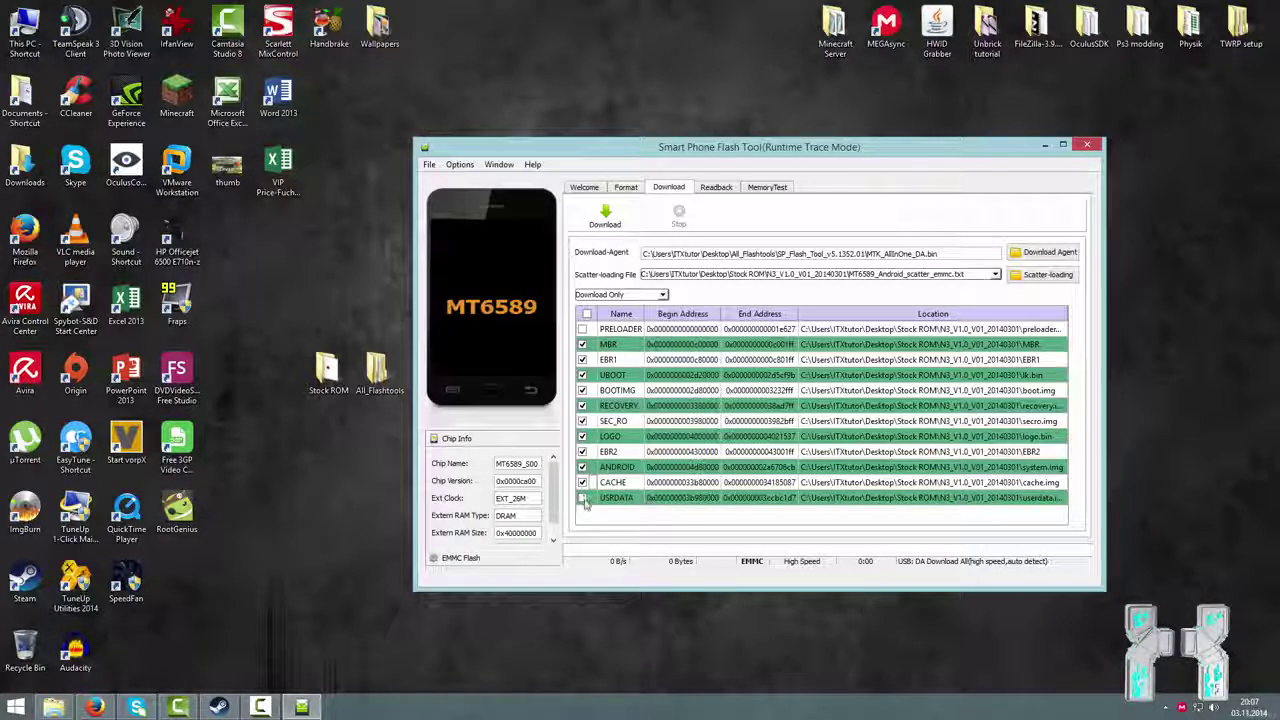
left_click(582, 497)
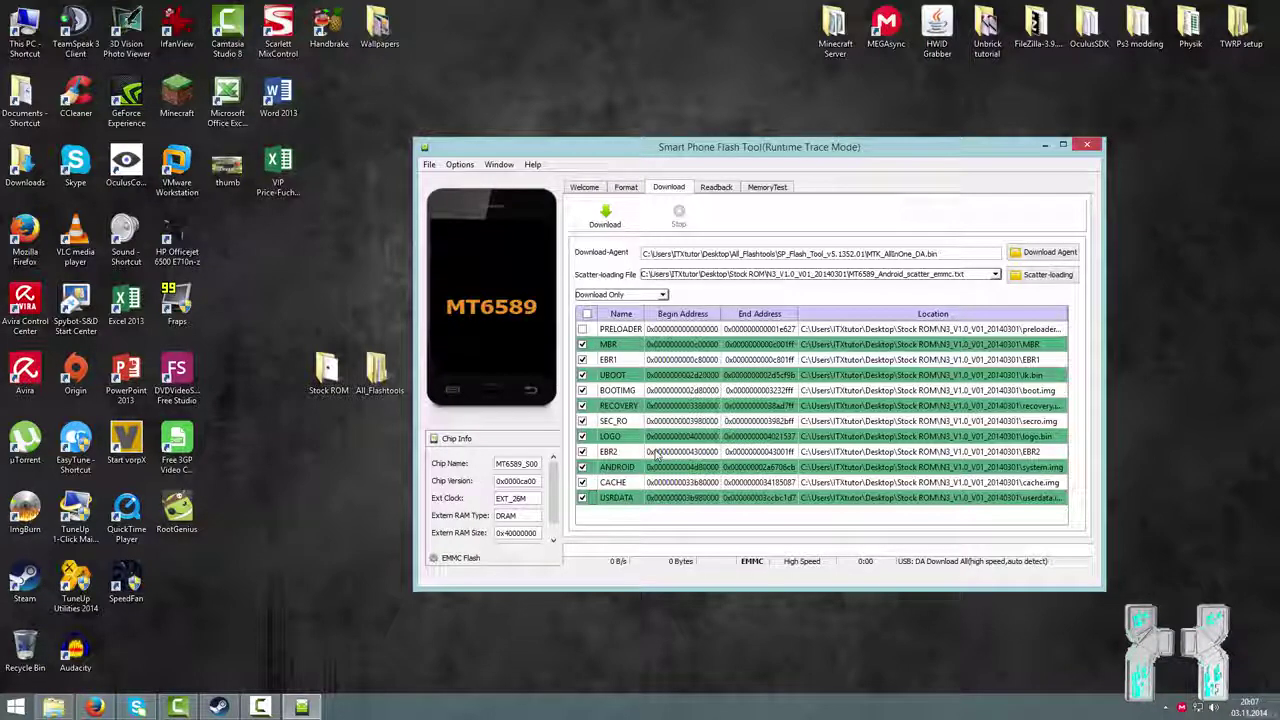
left_click(612, 216)
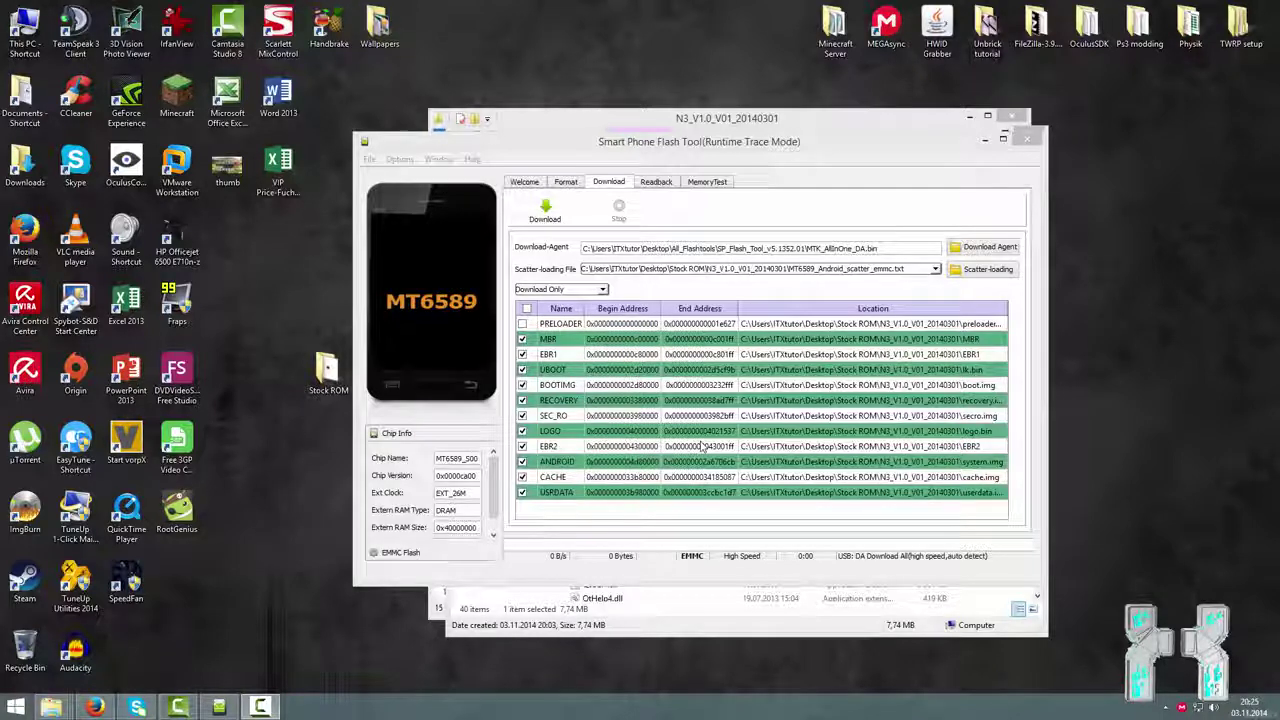
Step: Close the flash tool and relaunch flash_tool from the SP_Flash_Tool_v5.1352.01 folder inside All_Flashtools
left_click(1025, 142)
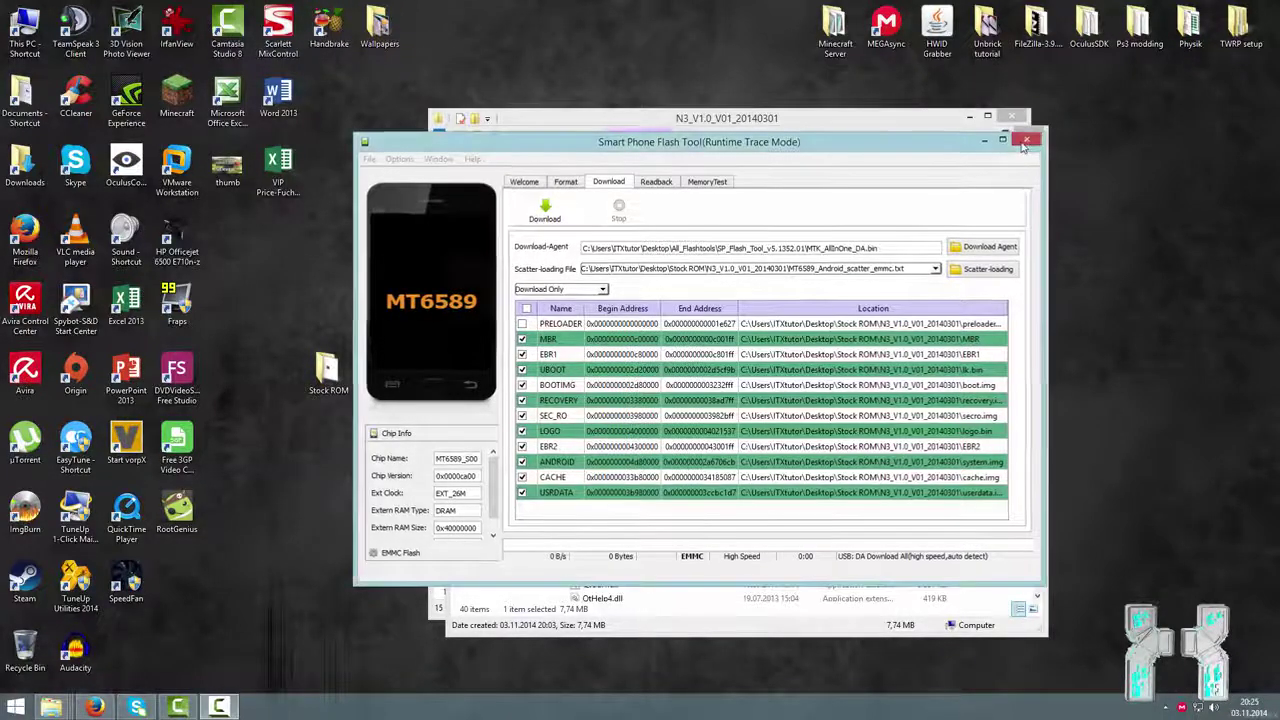
left_click(1025, 141)
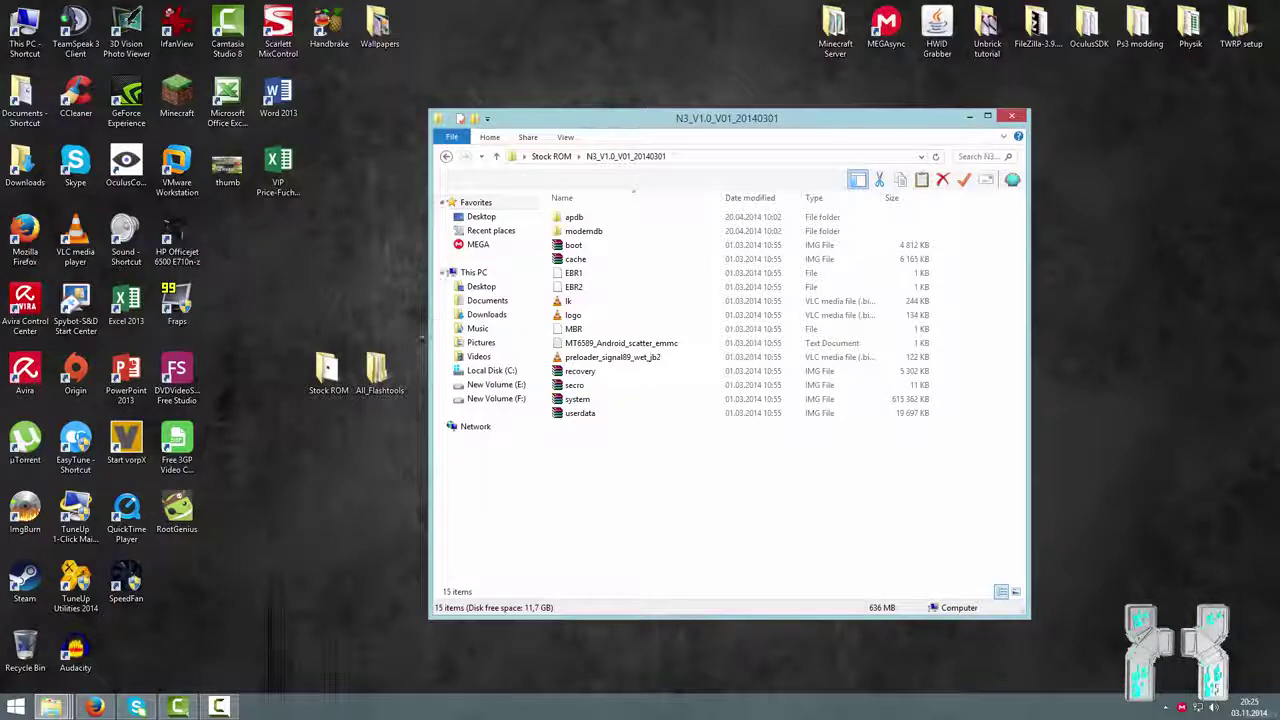
double_click(376, 375)
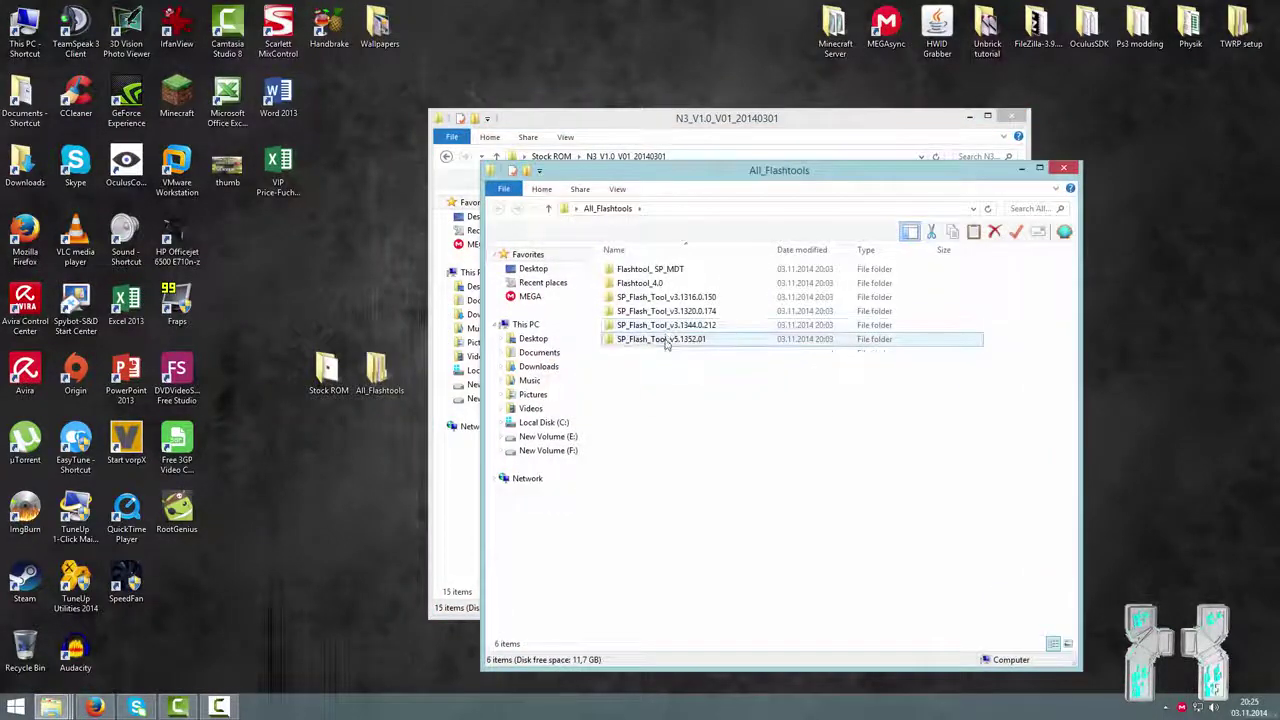
double_click(666, 338)
scroll(666, 628, "down", 4)
scroll(666, 628, "up", 3)
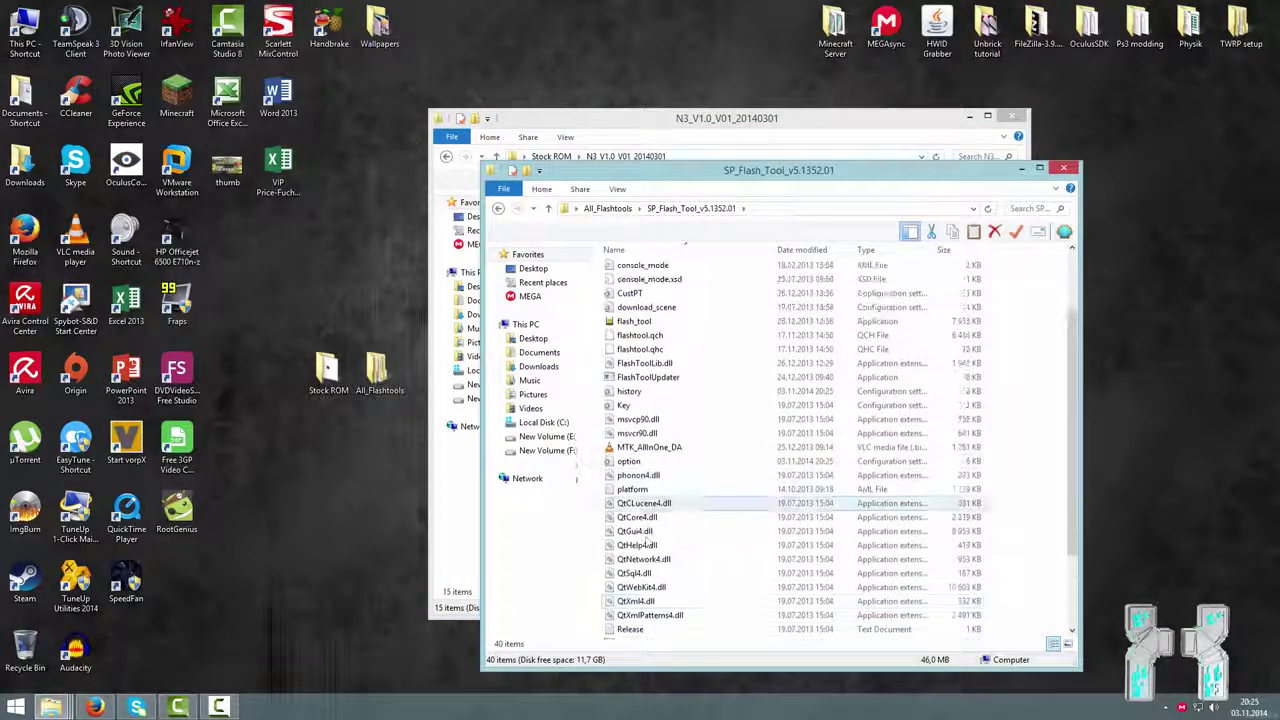
double_click(633, 362)
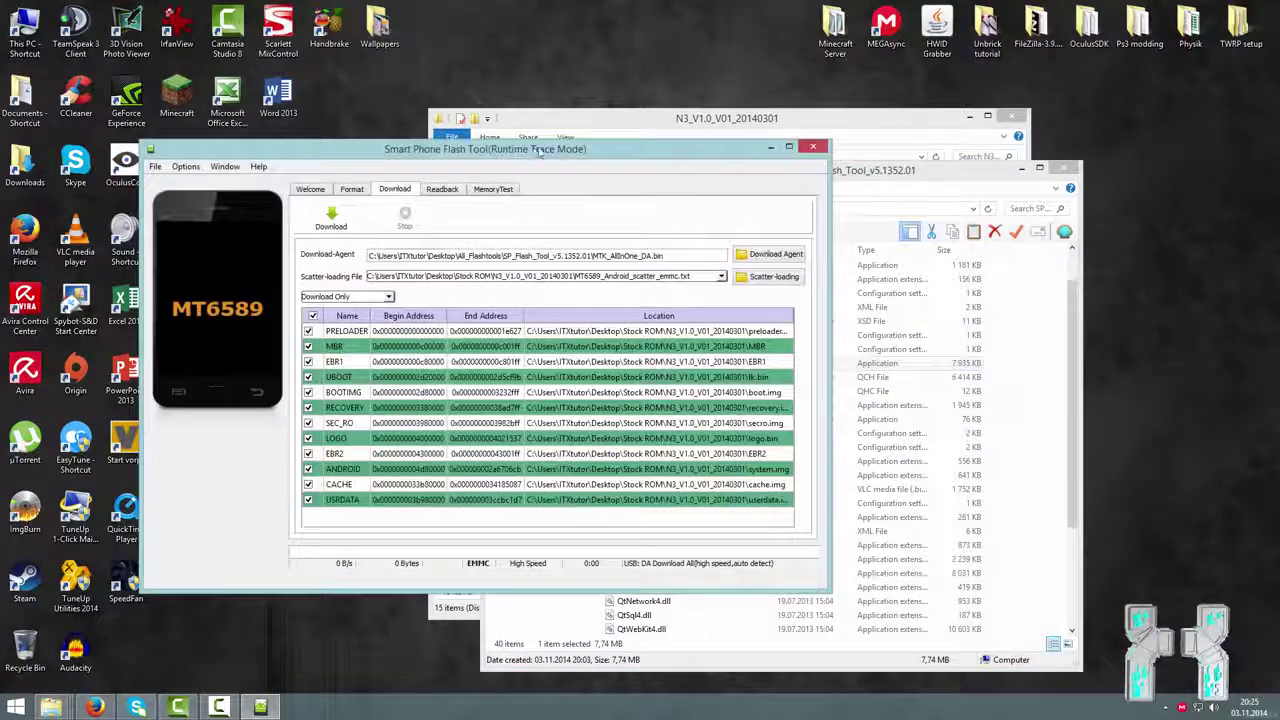
Step: Review the flash format options and the list of partitions for download, and close the flash tool
left_click(537, 187)
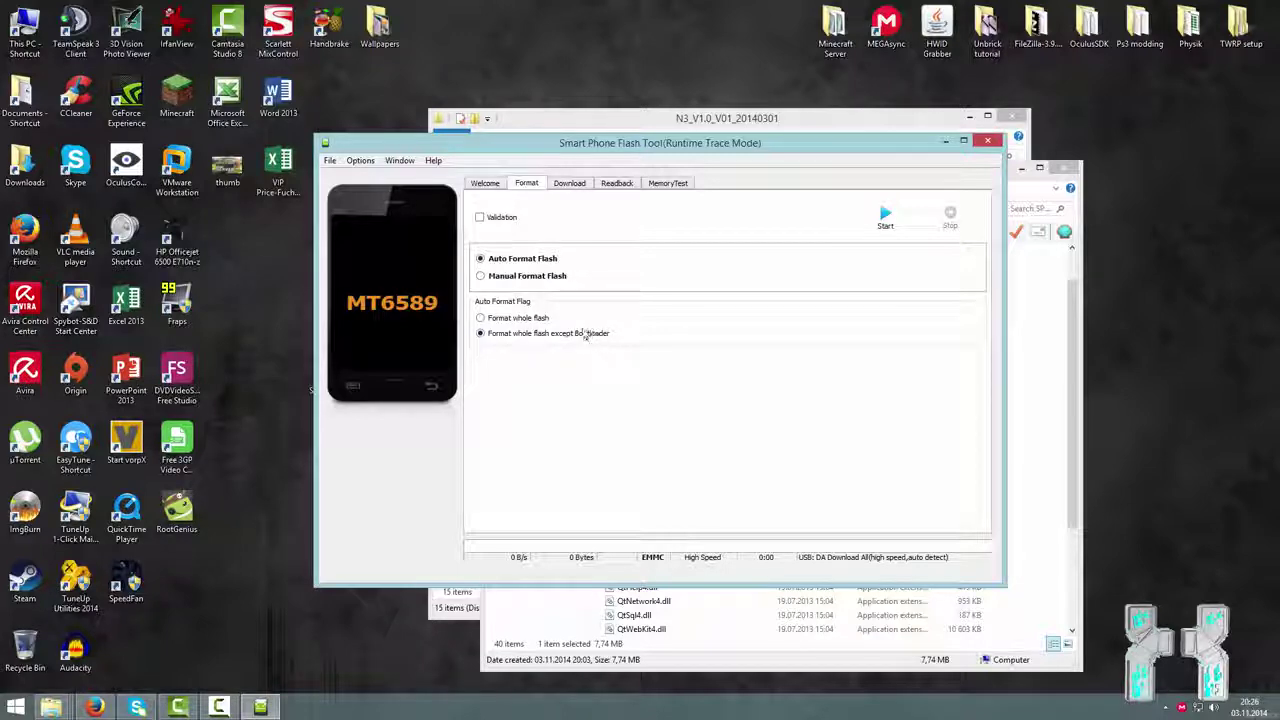
left_click(567, 184)
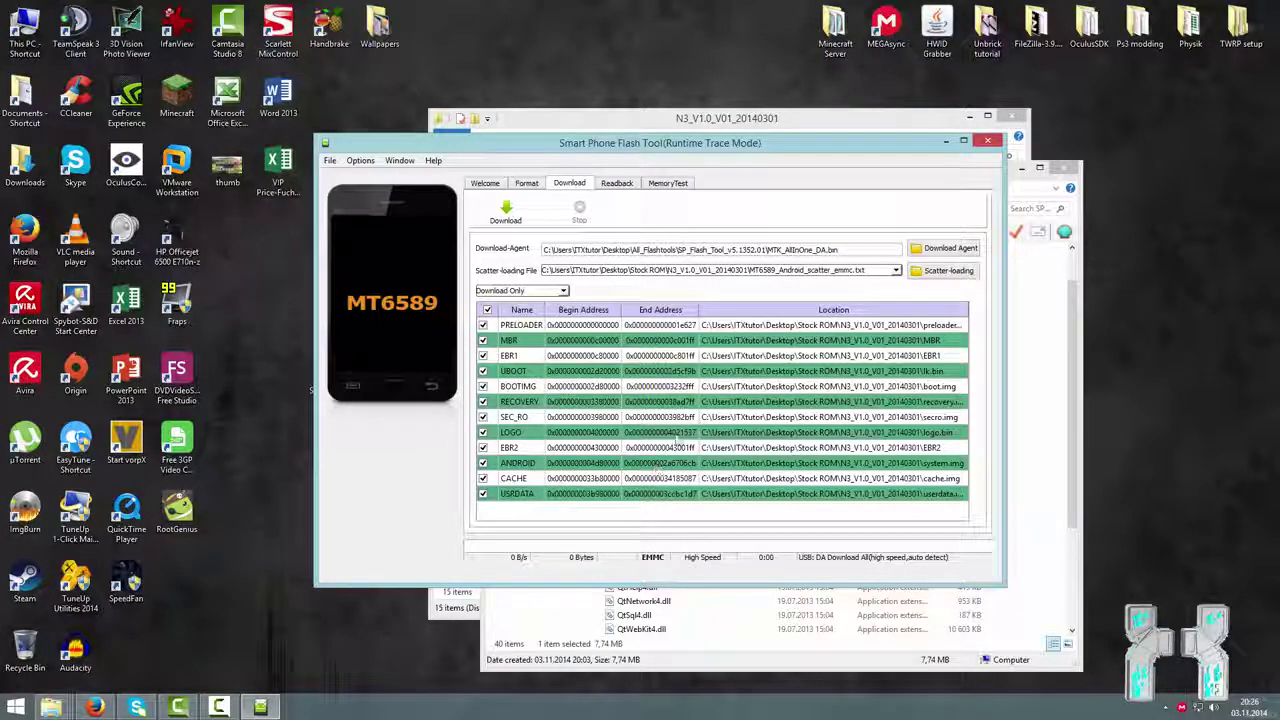
left_click(987, 141)
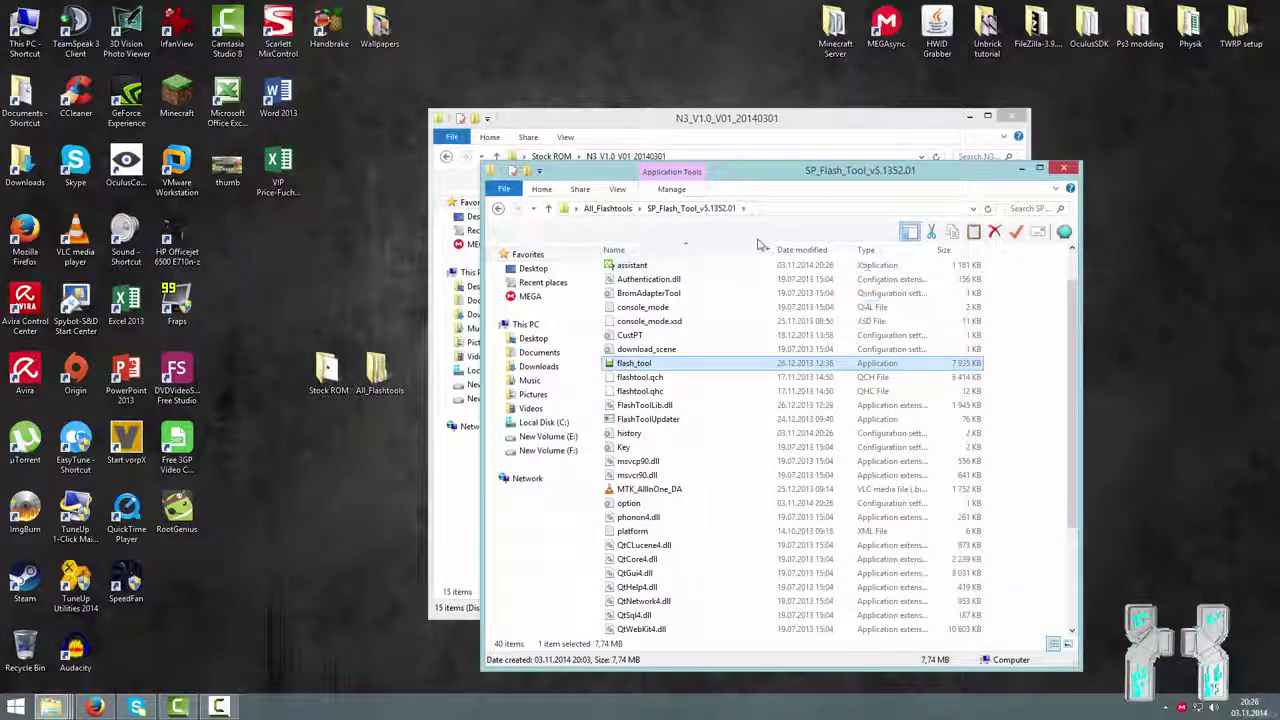
Step: Go back to the All_Flashtools folder and close the N3_V1.0_V01_20140301 folder window
left_click(746, 121)
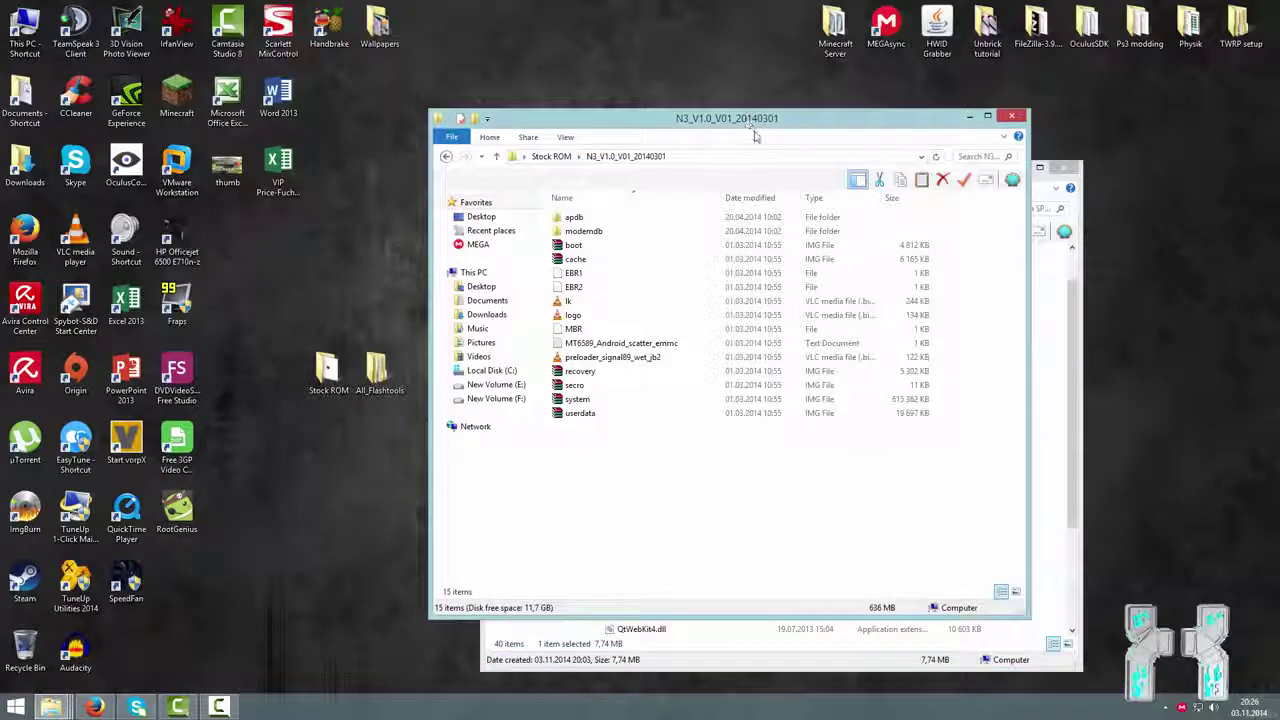
left_click_drag(737, 131, 453, 91)
left_click(810, 307)
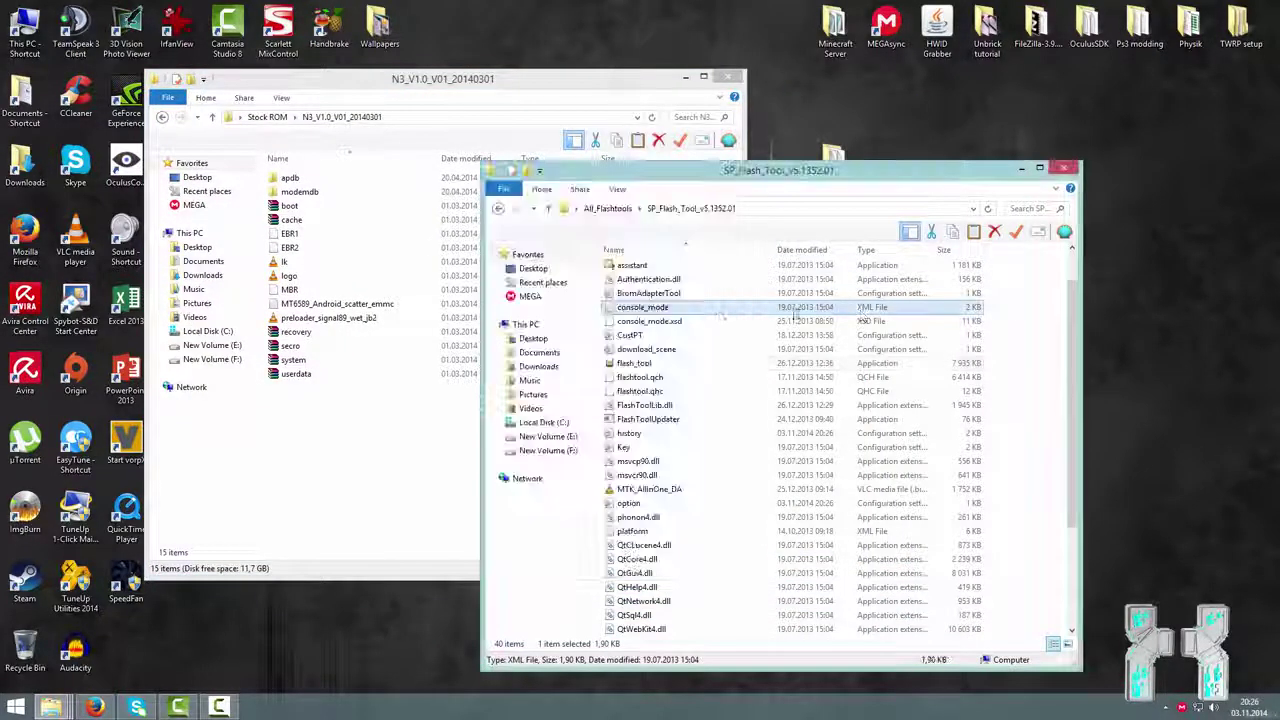
left_click(498, 208)
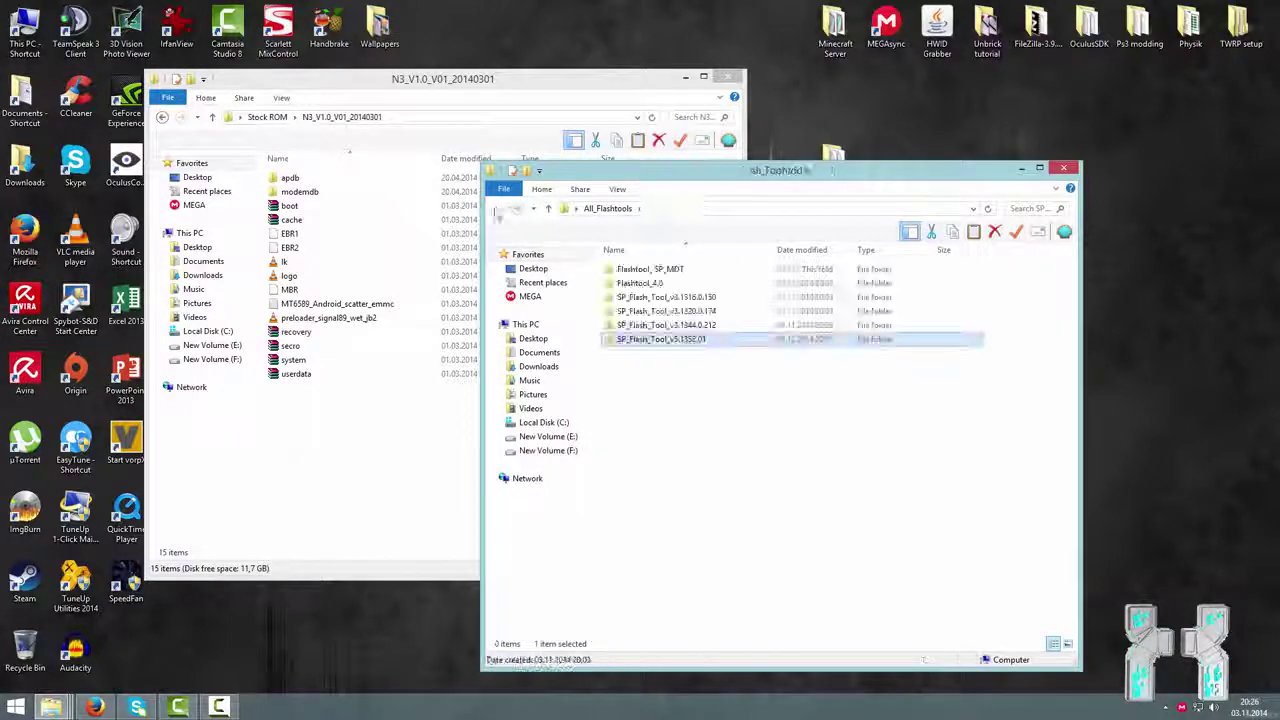
left_click(730, 76)
left_click_drag(689, 181, 536, 126)
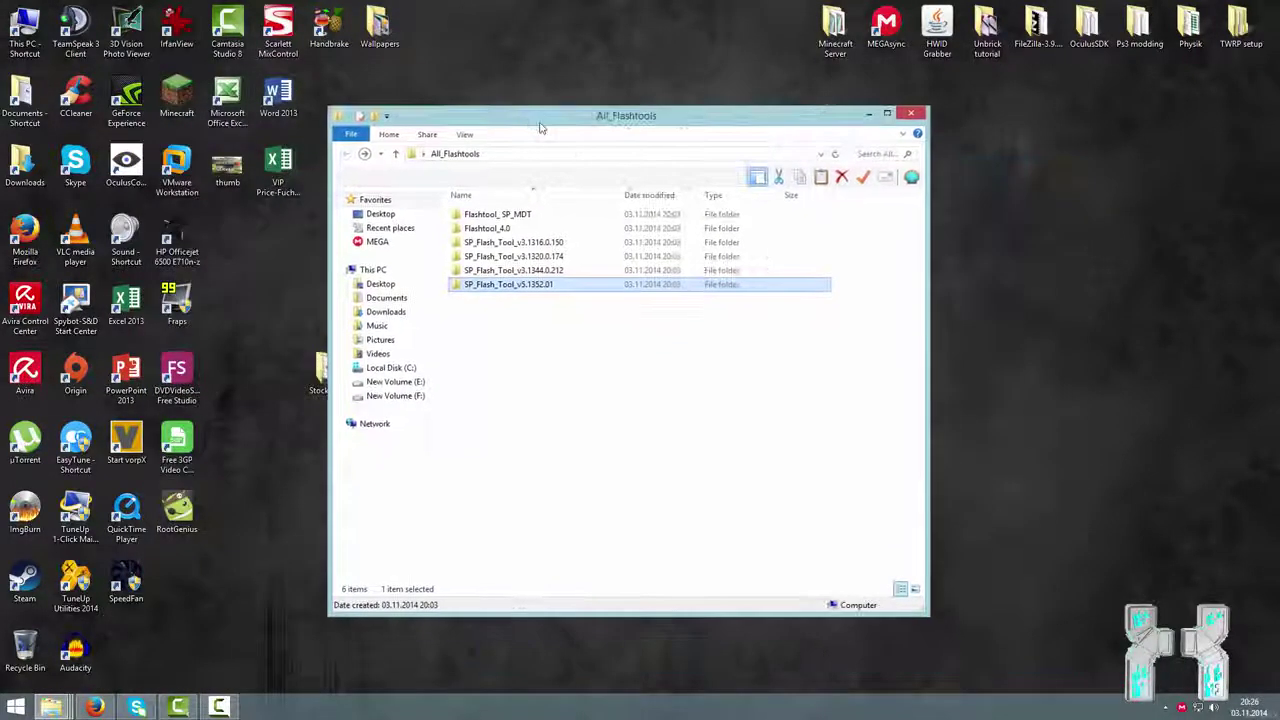
Step: Examine the available SP Flash Tool version folders in All_Flashtools and close the folder window
left_click(527, 288)
left_click(545, 243)
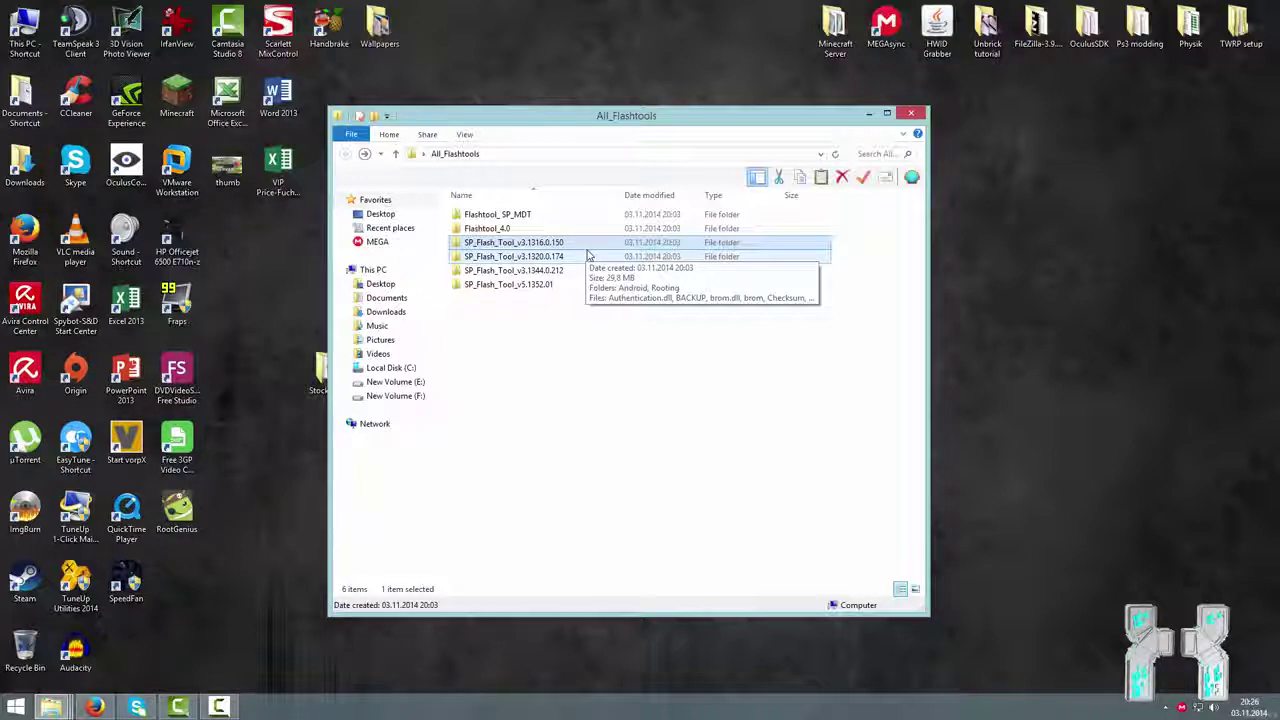
left_click(572, 315)
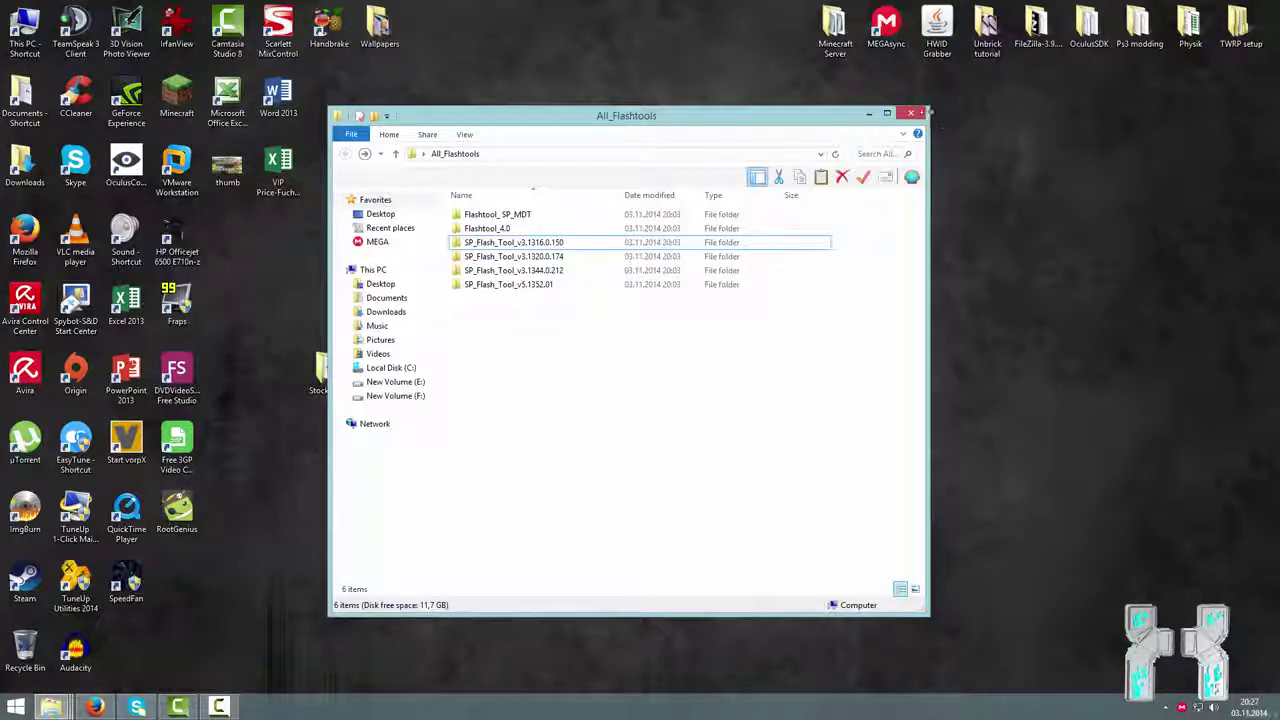
left_click(911, 113)
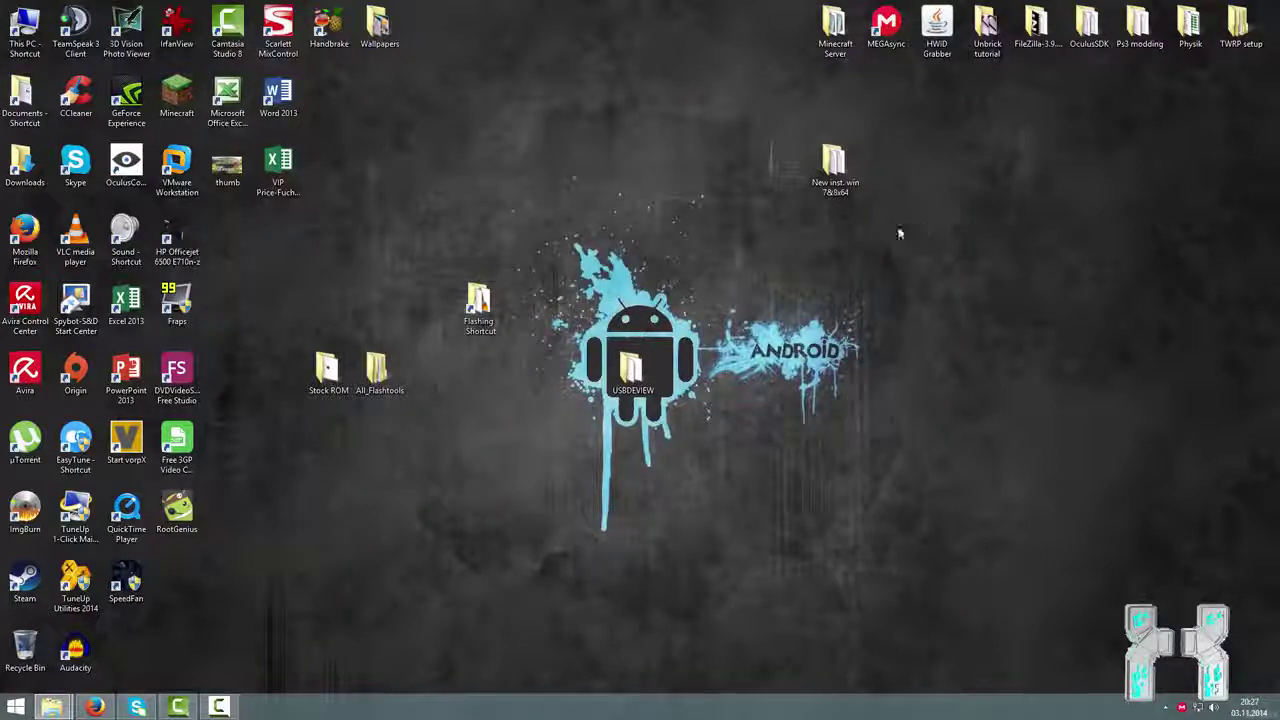